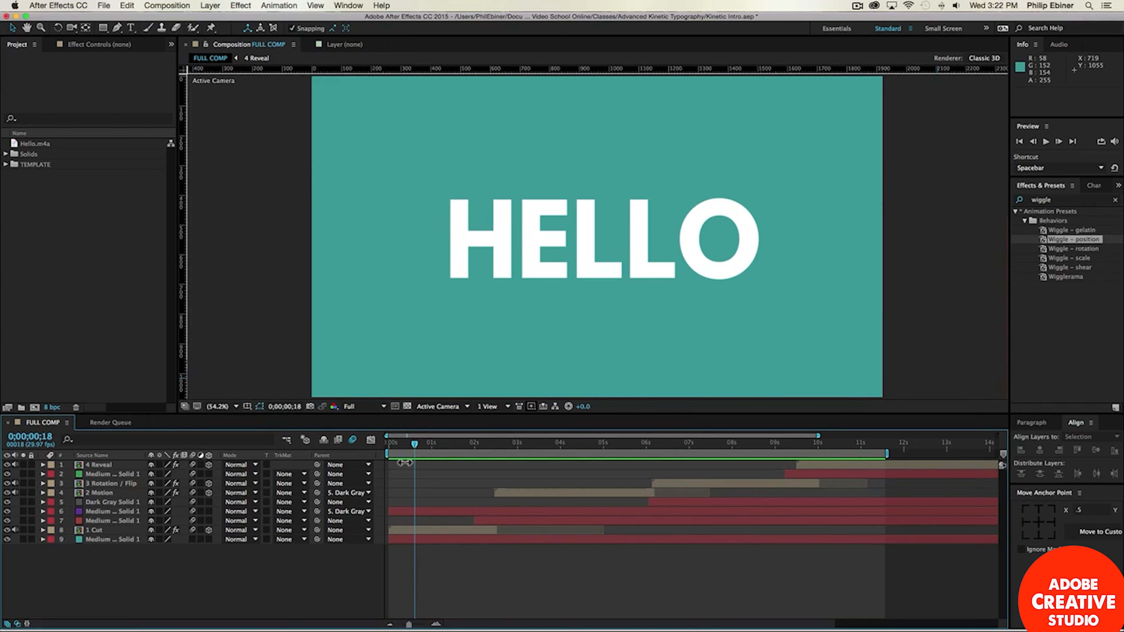
Step: Scrub through the opening of the FULL COMP timeline to review how the first words appear
mouse_move(415, 444)
left_mouse_down()
mouse_move(478, 446)
mouse_move(382, 446)
mouse_move(442, 449)
mouse_move(394, 452)
mouse_move(431, 452)
left_mouse_up()
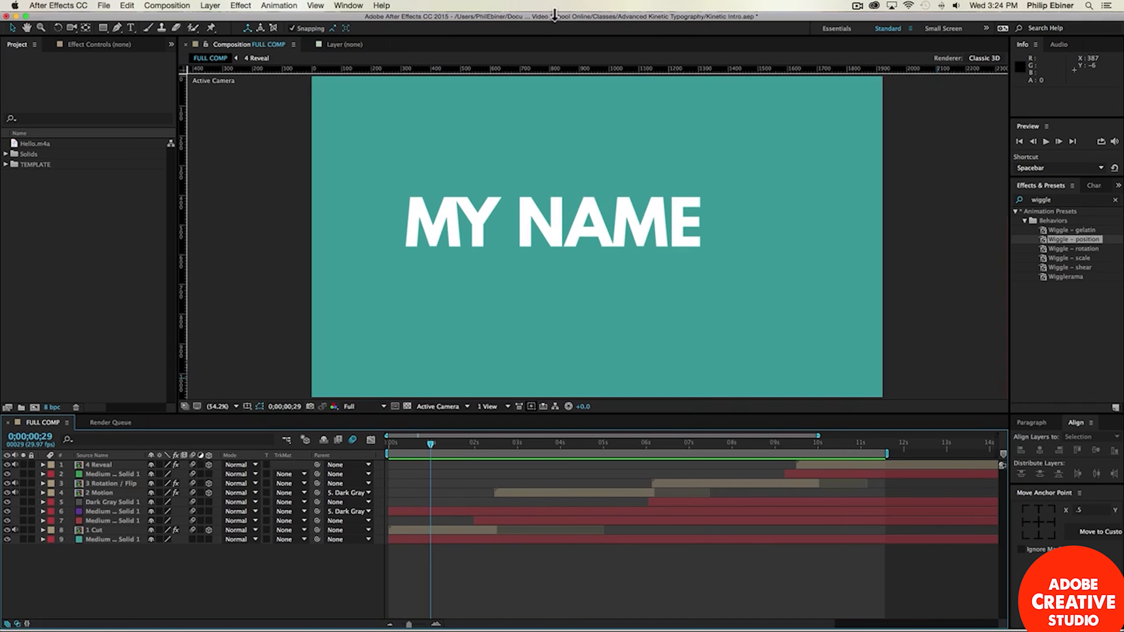
left_click(436, 442)
mouse_move(447, 443)
left_mouse_down()
mouse_move(465, 443)
mouse_move(451, 443)
left_mouse_up()
Step: Start a new composition named "Scene 1" with the HDTV 1080 29.97 preset
left_click(102, 256)
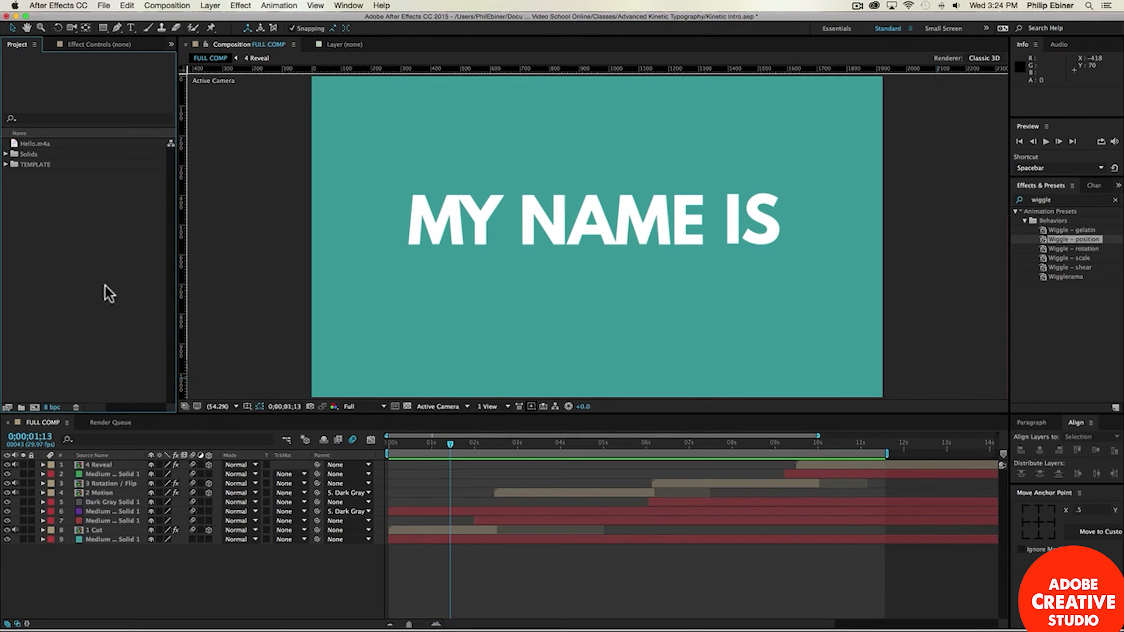
left_click(34, 407)
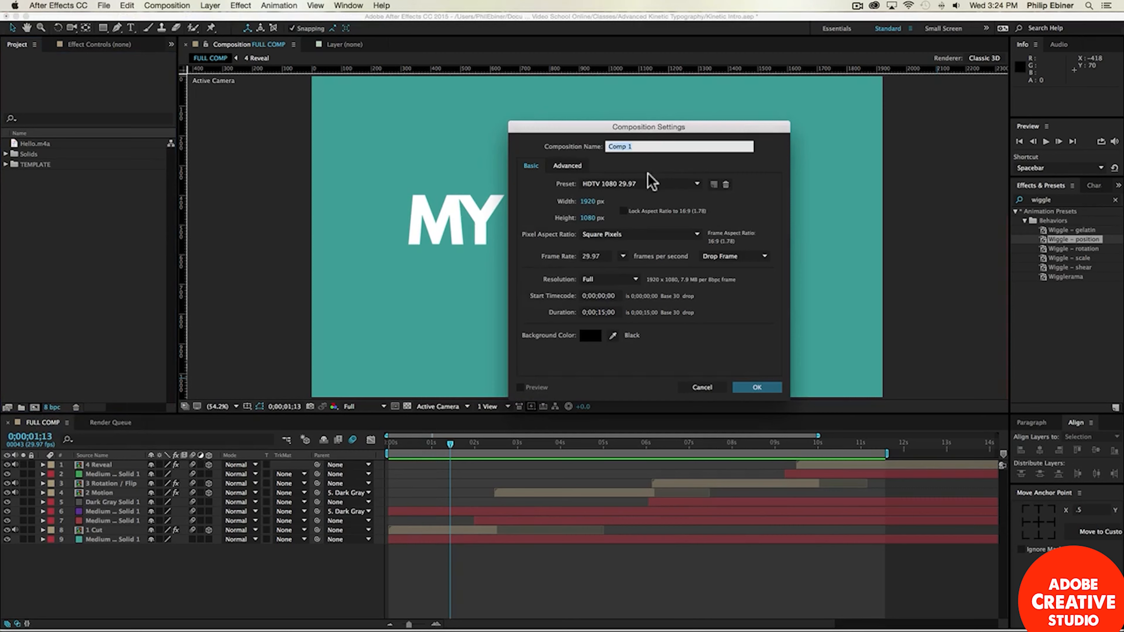
left_click(647, 146)
key("super+a")
type("Scene 1")
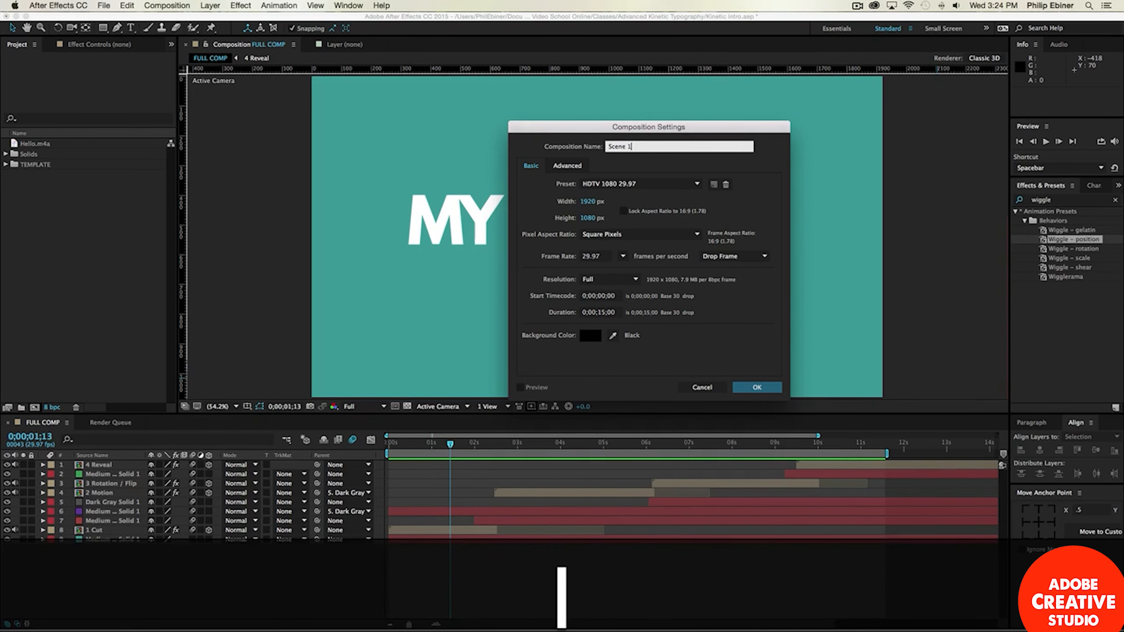
left_click(613, 185)
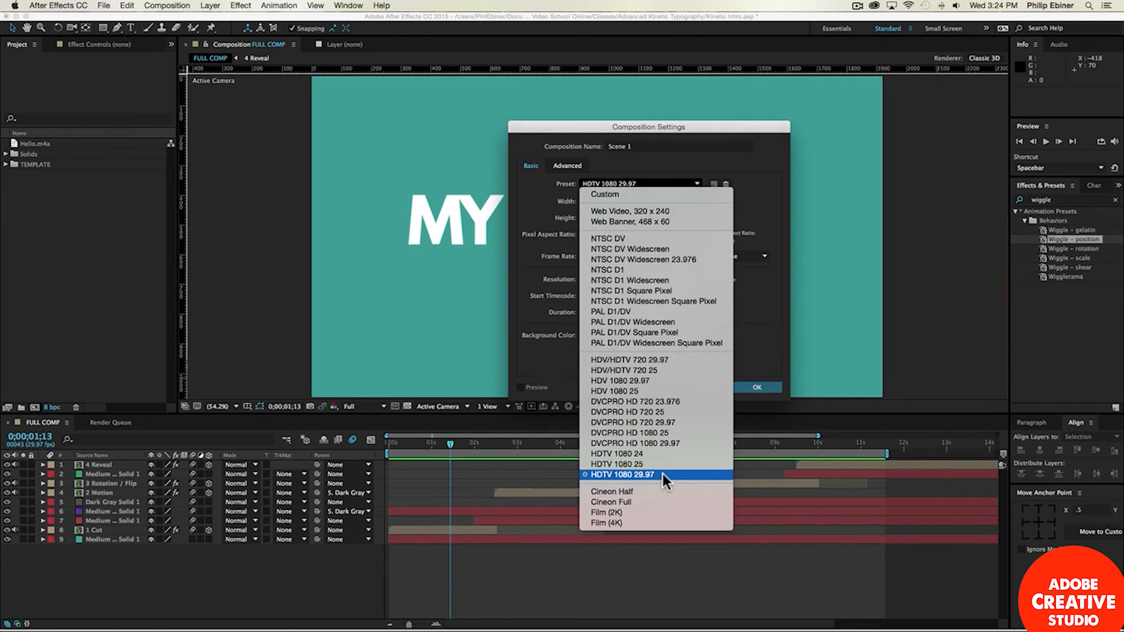
left_click(752, 189)
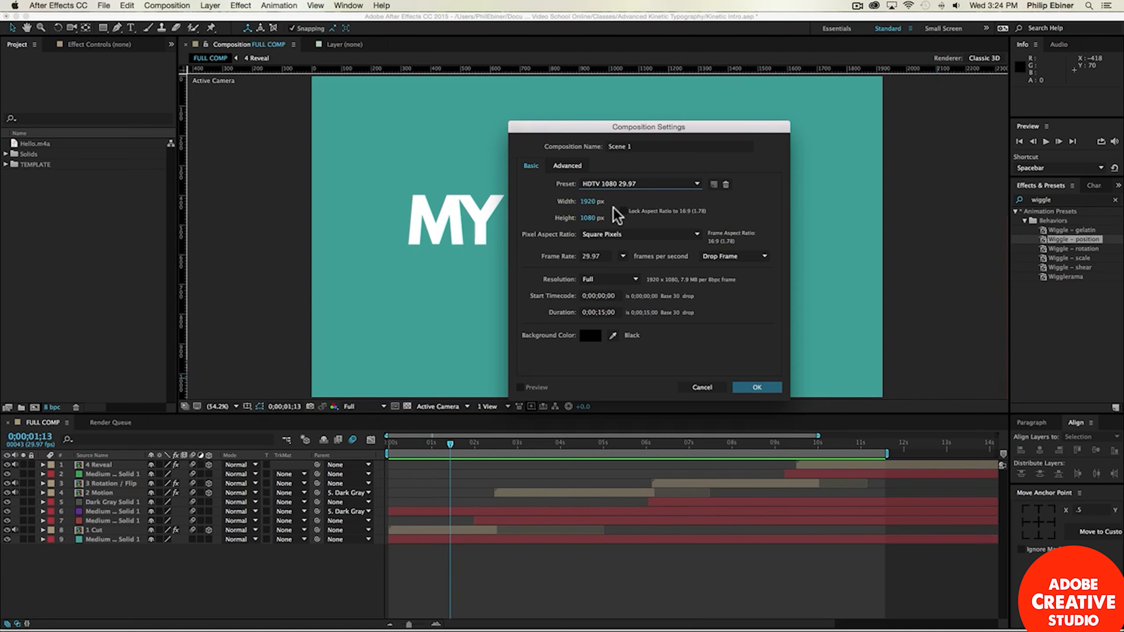
Step: Set the duration of the new composition to 0;00;05;00 and create it
left_click(600, 313)
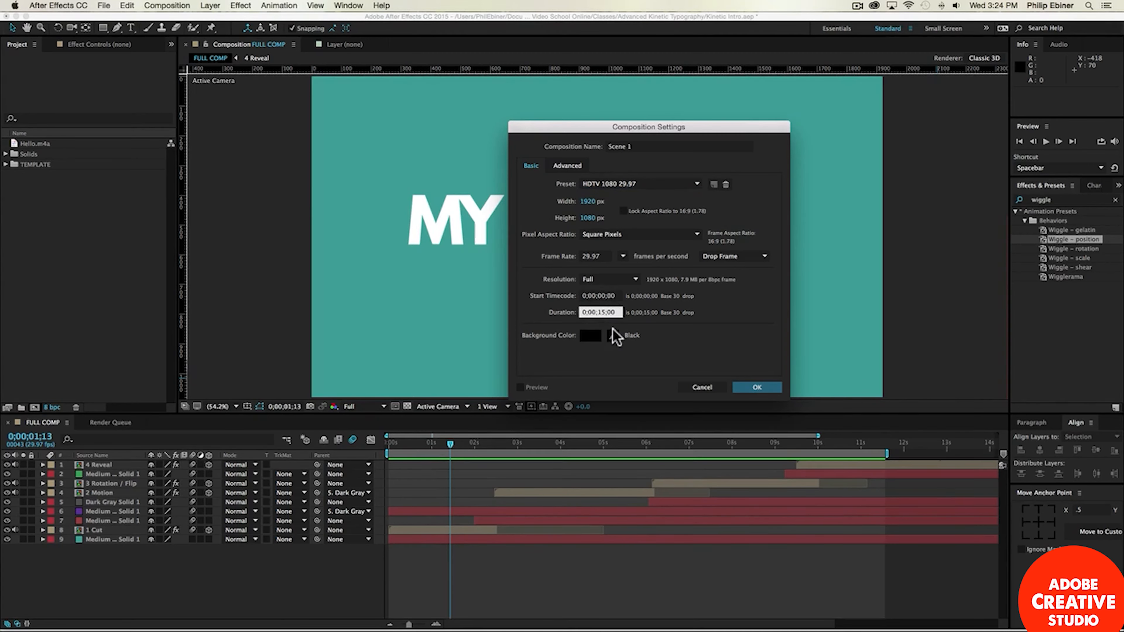
key("BackSpace")
type("0")
left_click(757, 391)
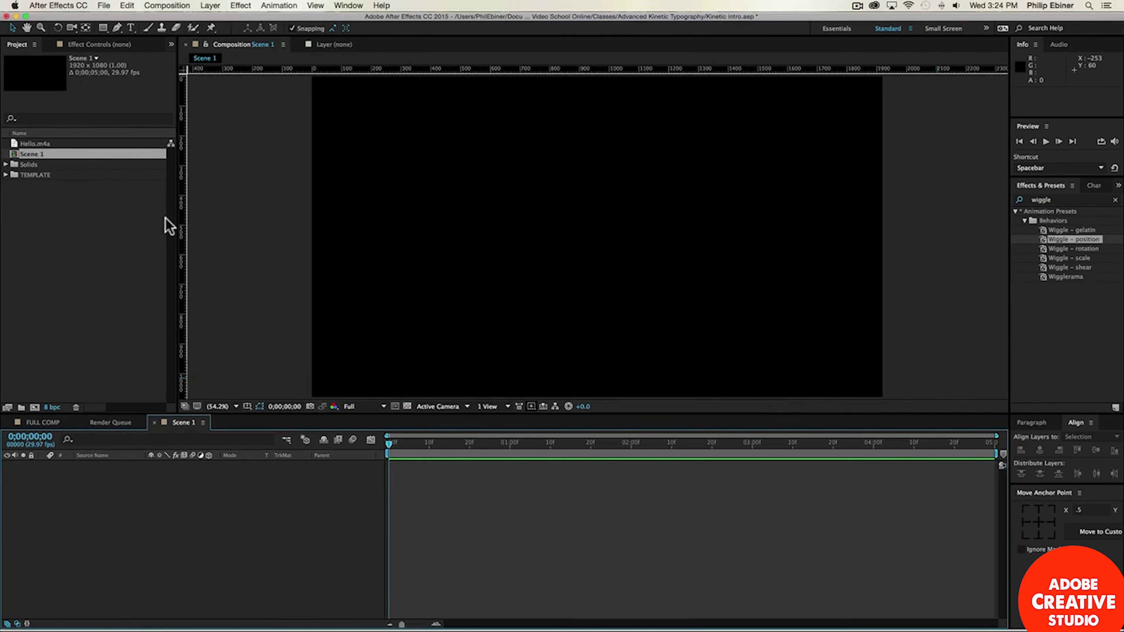
Step: Add Hello.m4a to the Scene 1 timeline at the composition start and reveal its audio waveform
left_click_drag(428, 442, 240, 436)
left_click_drag(40, 143, 389, 471)
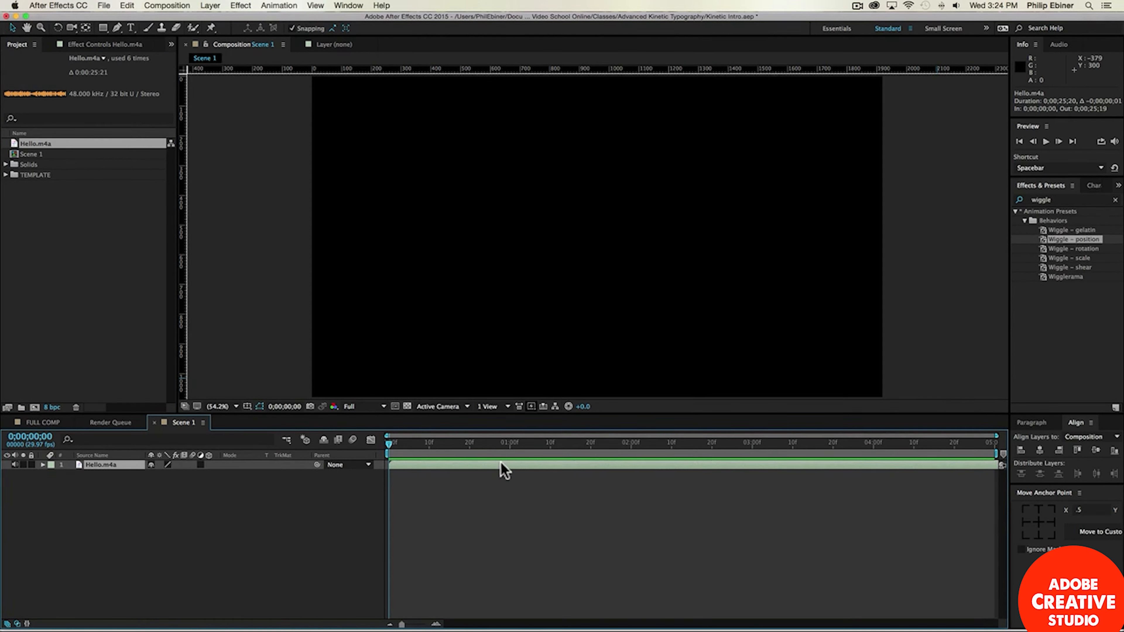
key("l")
key("l")
key("l")
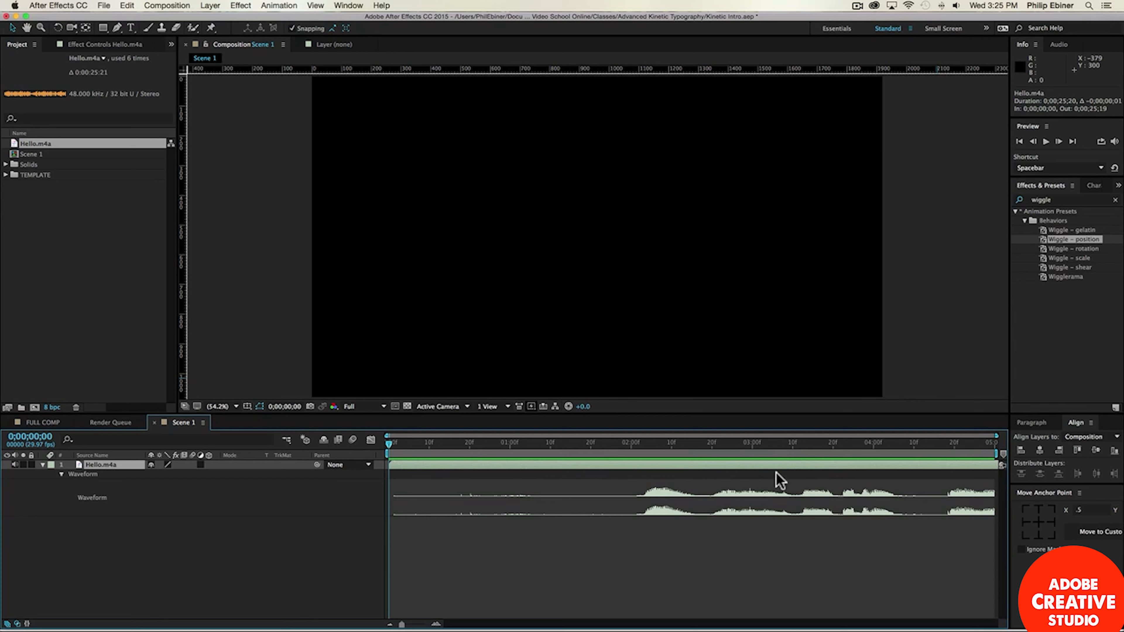
Step: Slide the Hello.m4a layer about 14 seconds earlier so the desired spoken take begins near the composition start, and preview the audio
left_click_drag(951, 463, 870, 467)
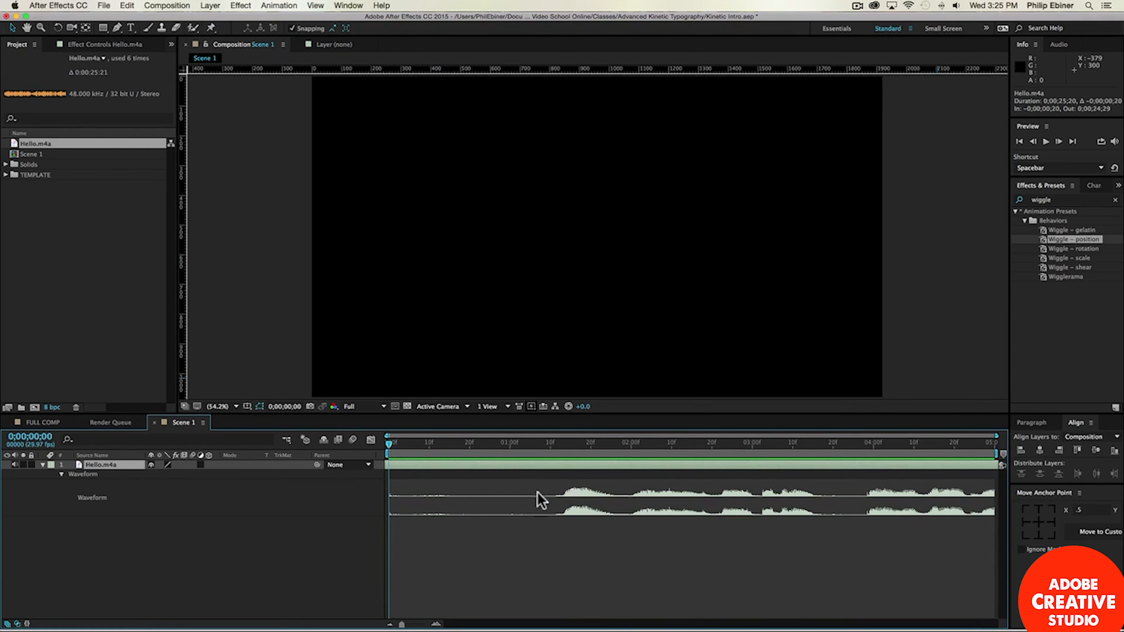
left_click_drag(944, 464, 753, 466)
left_click_drag(971, 462, 652, 462)
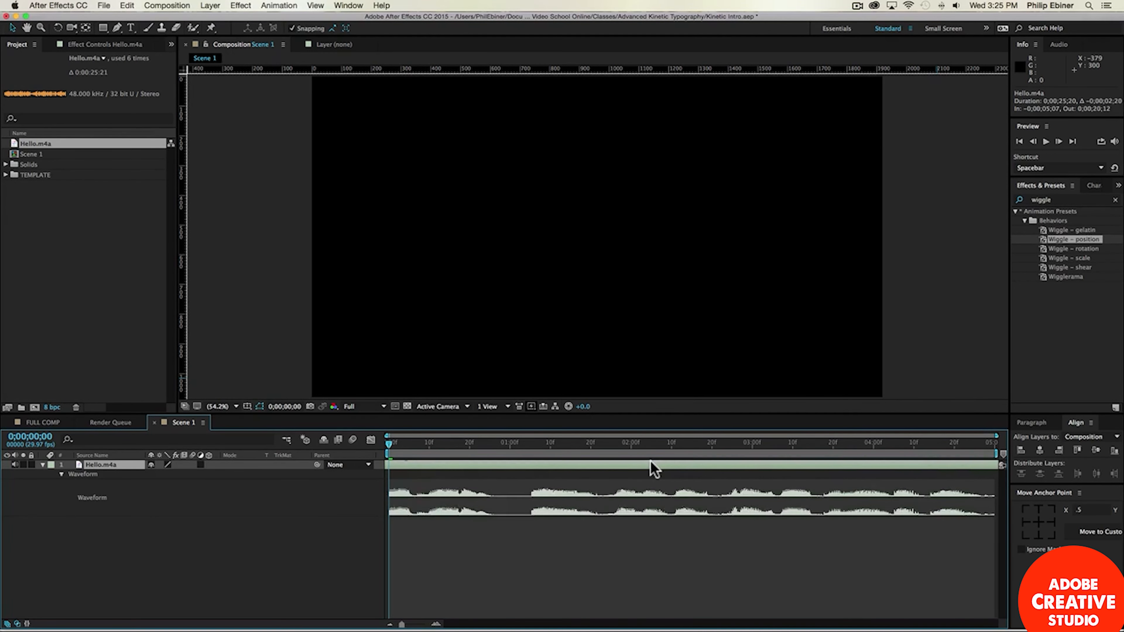
left_click_drag(973, 463, 619, 466)
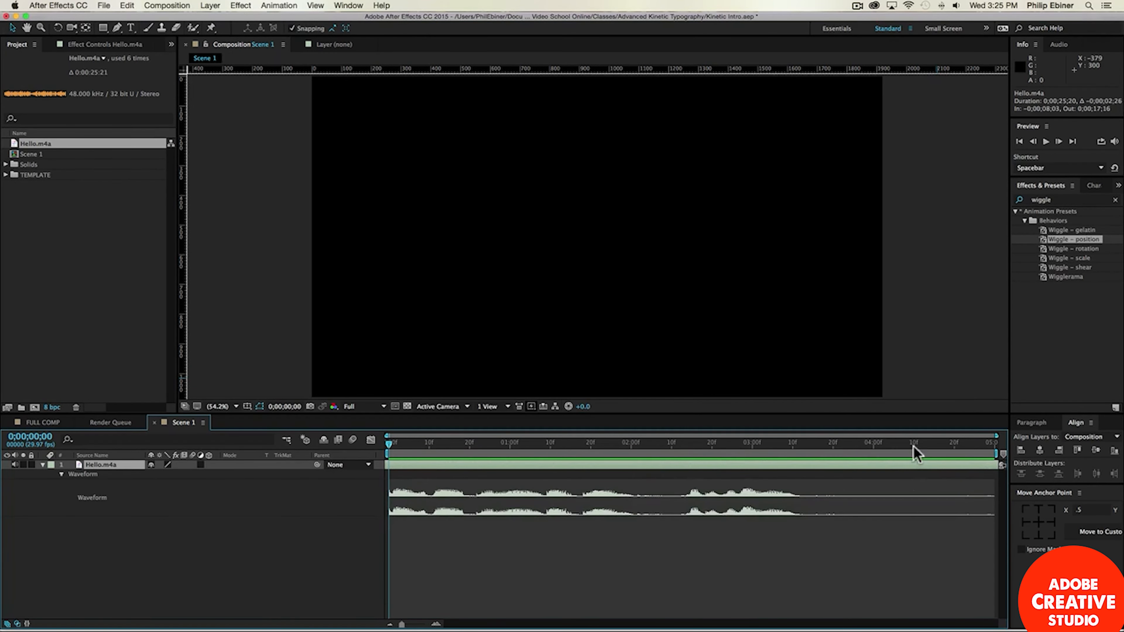
left_click_drag(933, 460, 642, 464)
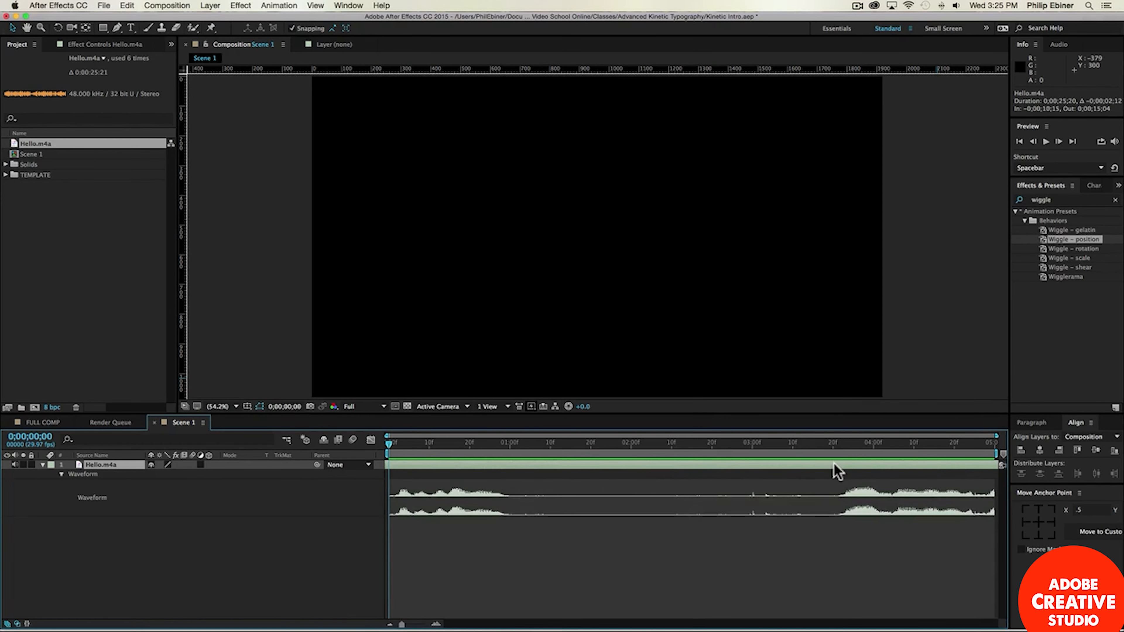
left_click_drag(848, 465, 455, 462)
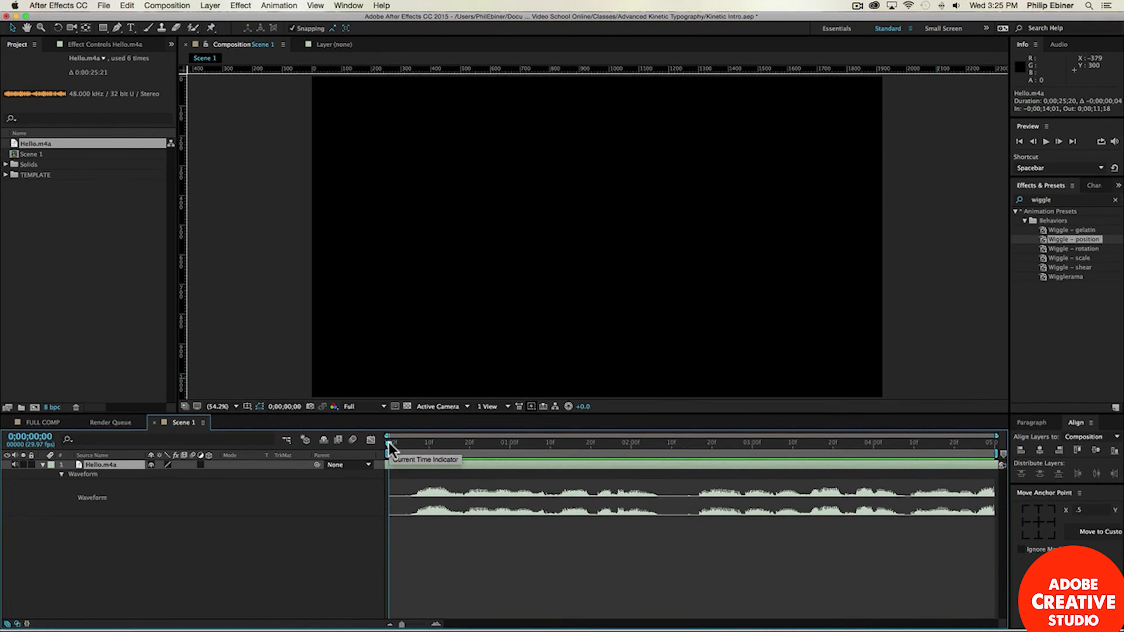
key("space")
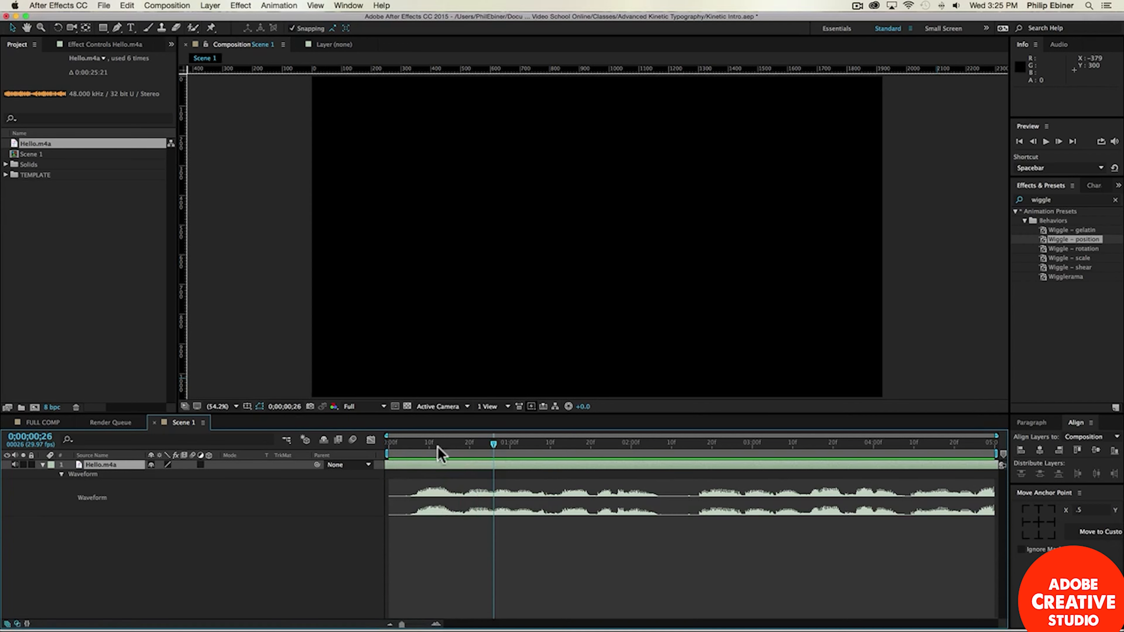
left_click_drag(482, 445, 361, 453)
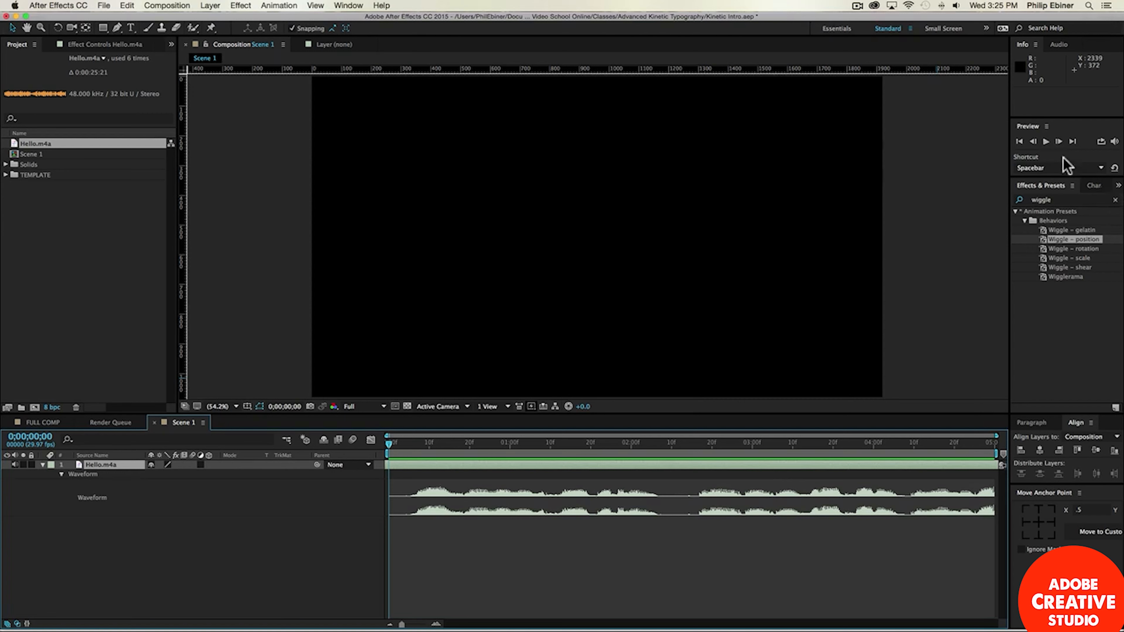
left_click(342, 5)
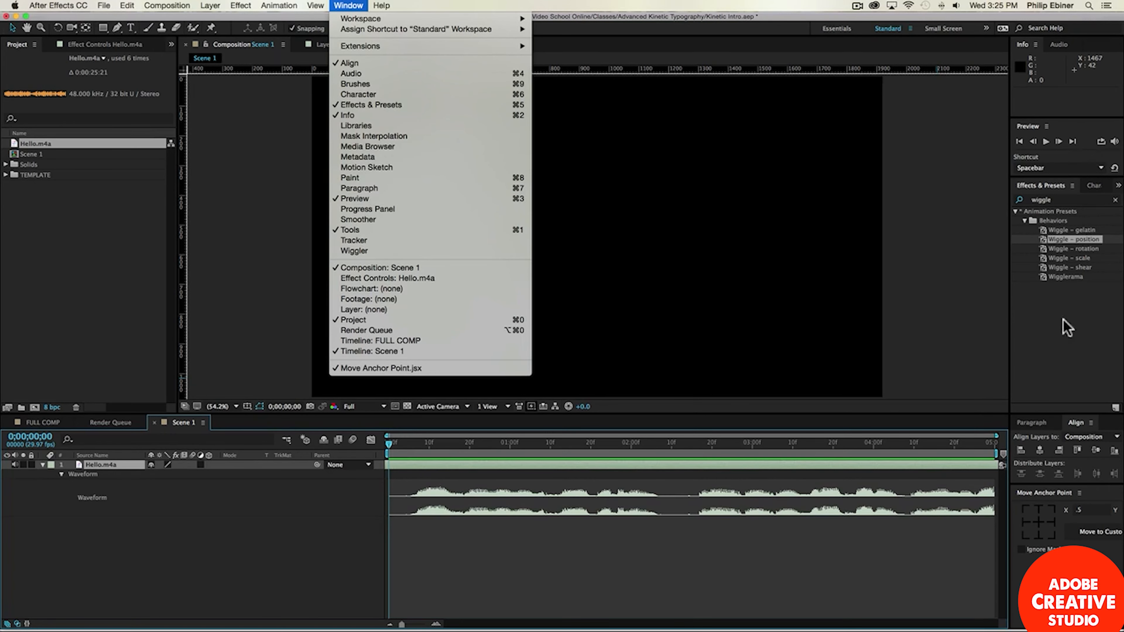
left_click(1085, 321)
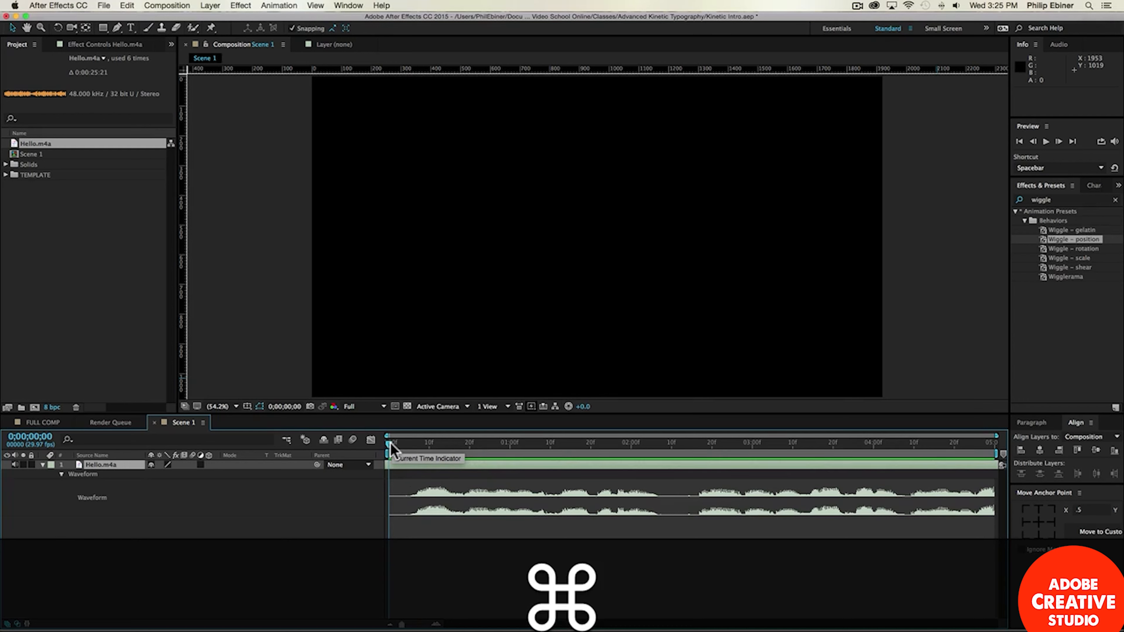
Step: Locate the end of the first spoken phrase, end the work area at 0;00;02;07 and trim the composition to it
left_click_drag(391, 445, 501, 456)
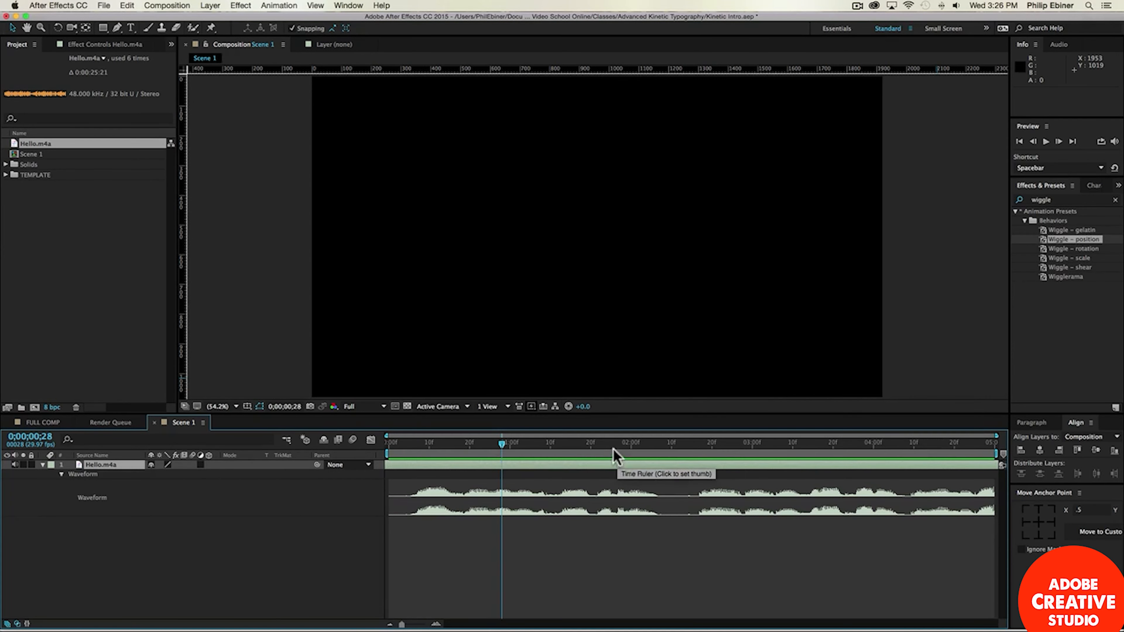
left_click_drag(503, 445, 679, 451)
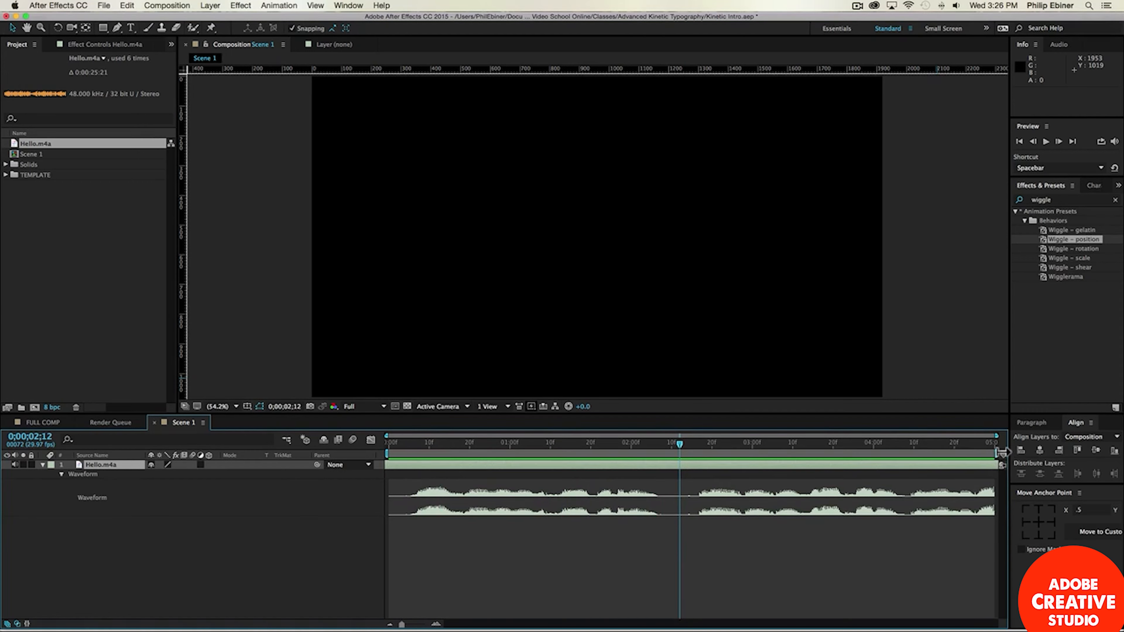
left_click_drag(996, 453, 671, 449)
key("space")
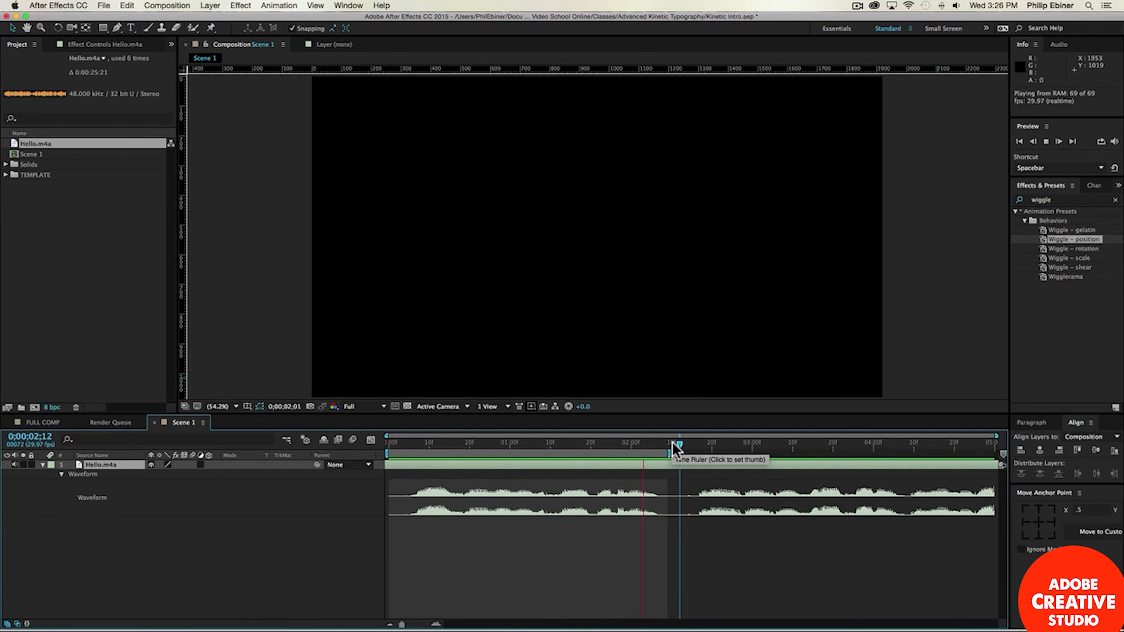
key("space")
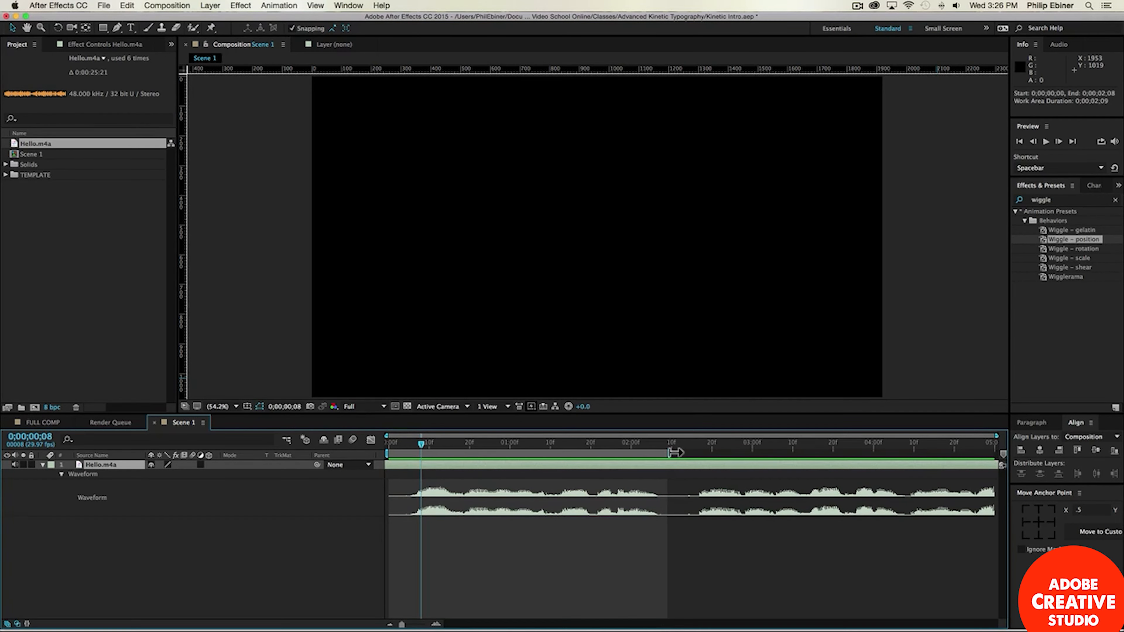
mouse_move(675, 453)
left_mouse_down()
mouse_move(805, 453)
mouse_move(660, 454)
mouse_move(670, 458)
left_mouse_up()
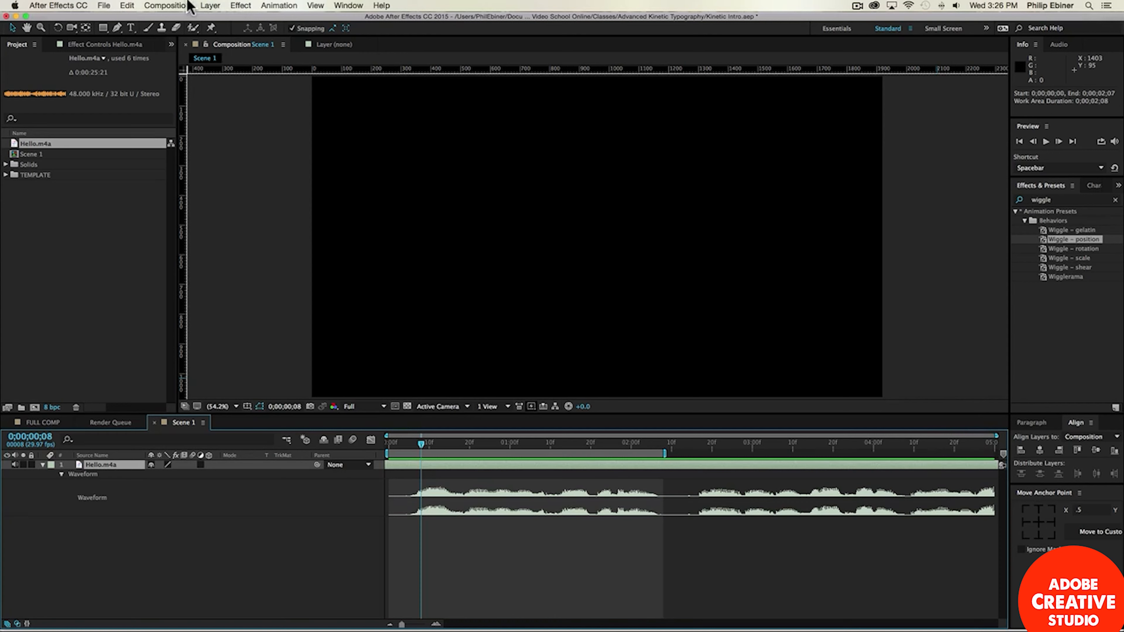
left_click(176, 6)
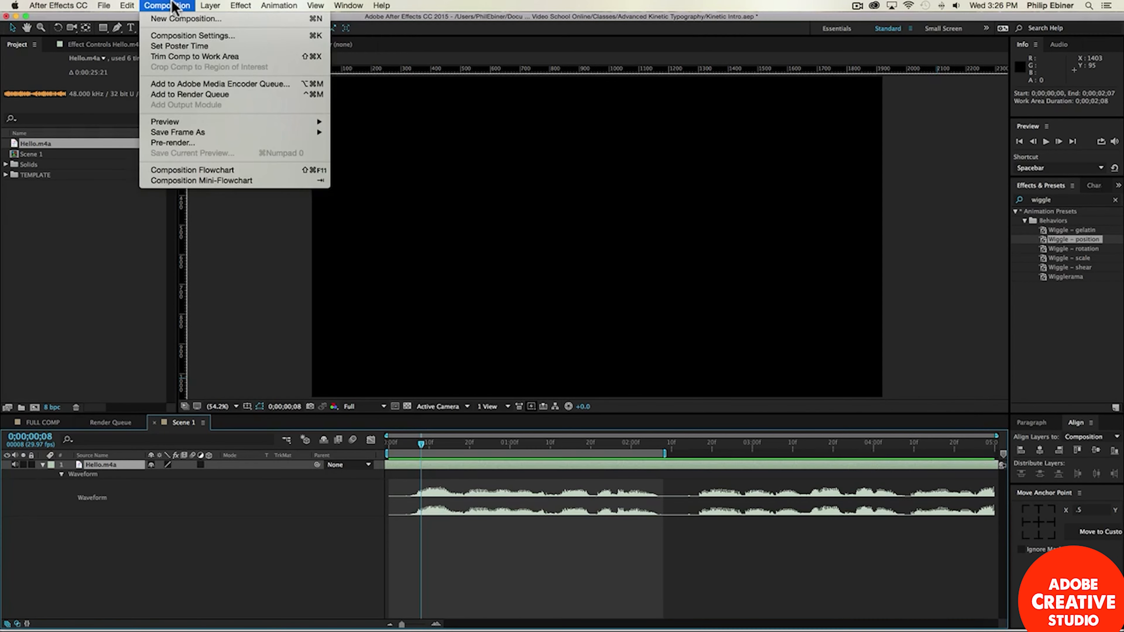
left_click(191, 58)
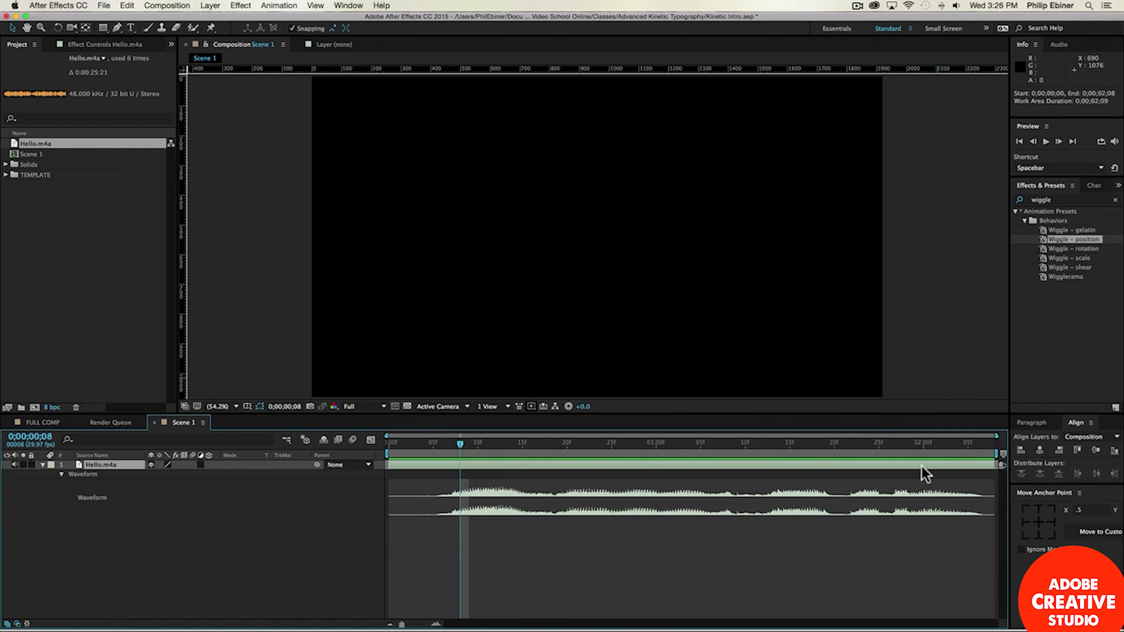
Step: Return to the composition start and nudge the trimmed Hello.m4a layer one frame earlier
left_click_drag(932, 445, 340, 451)
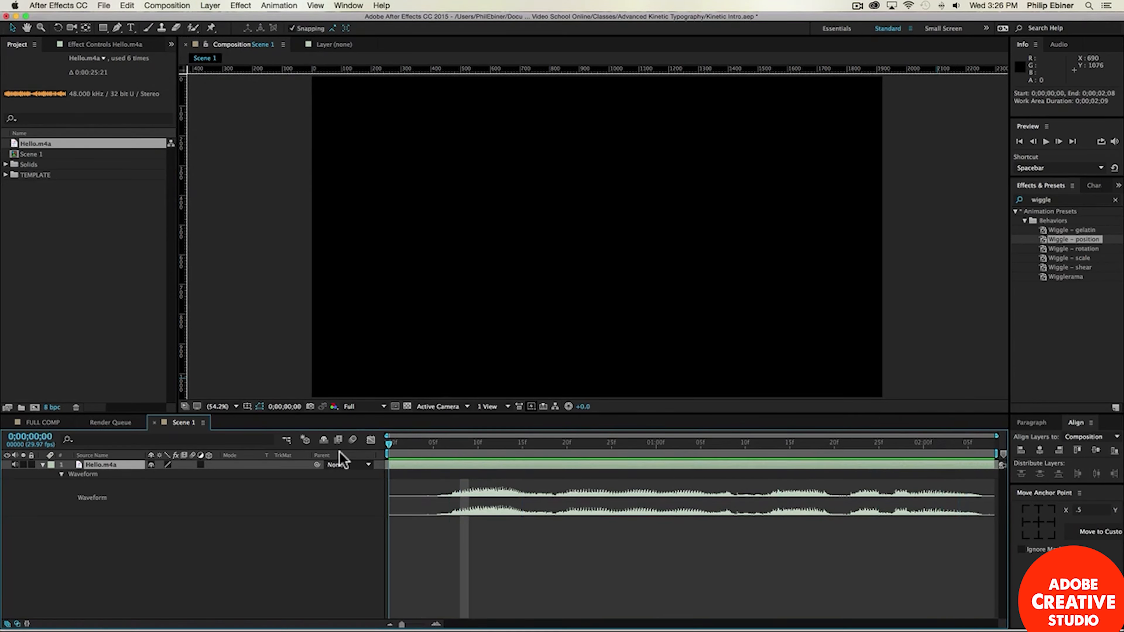
left_click_drag(543, 466, 536, 467)
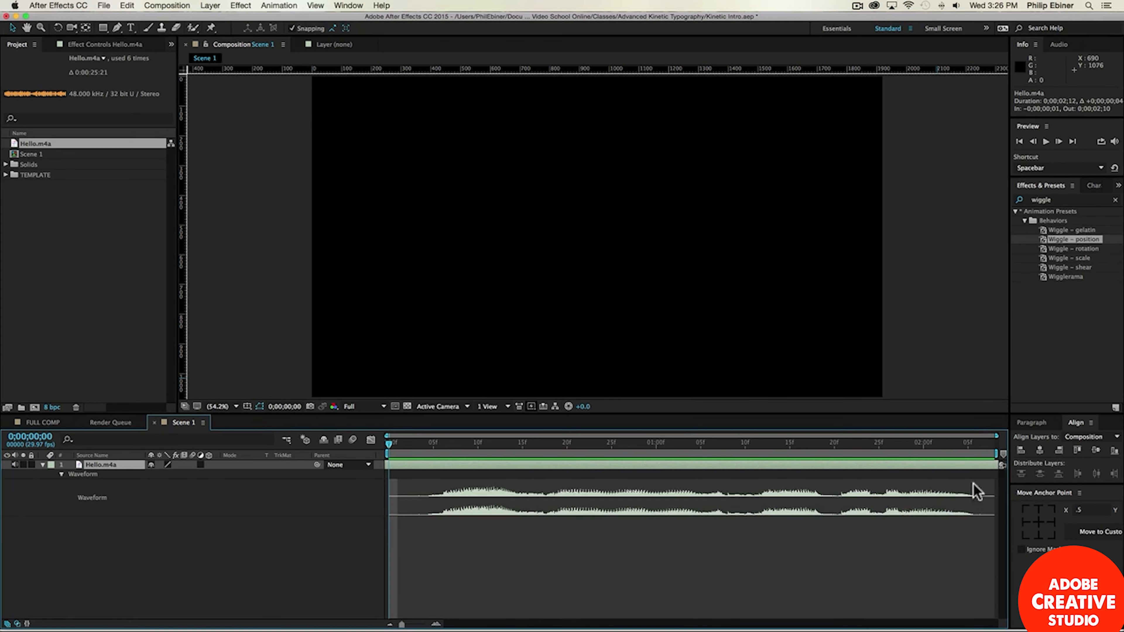
left_click(693, 557)
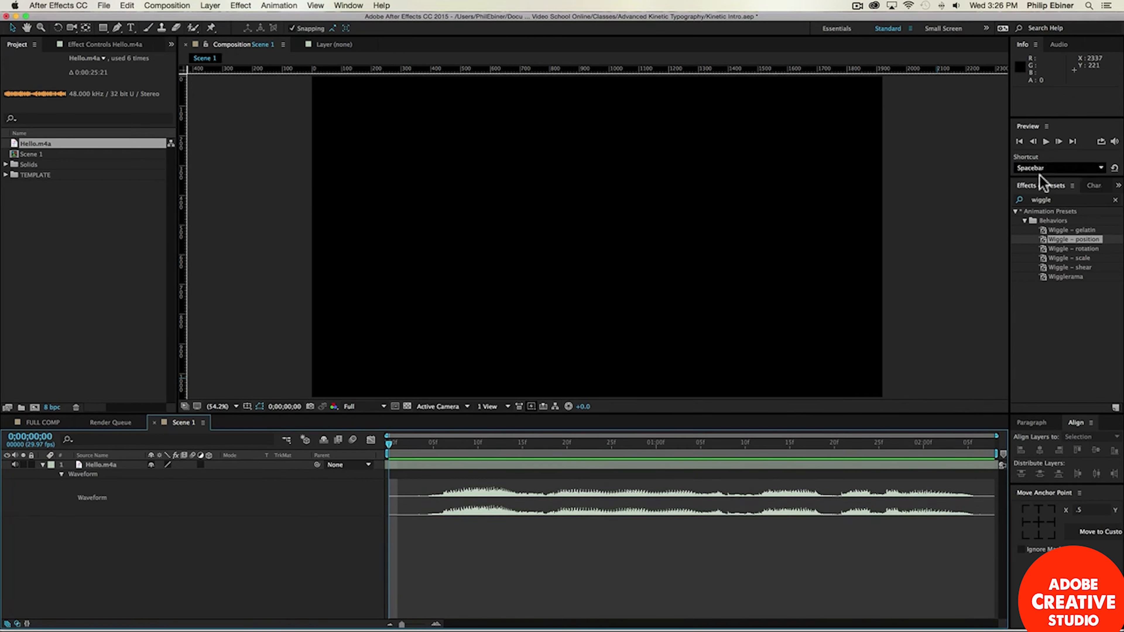
Step: Create a text layer reading "hello" in the upper half of the frame and duplicate that layer
left_click(612, 443)
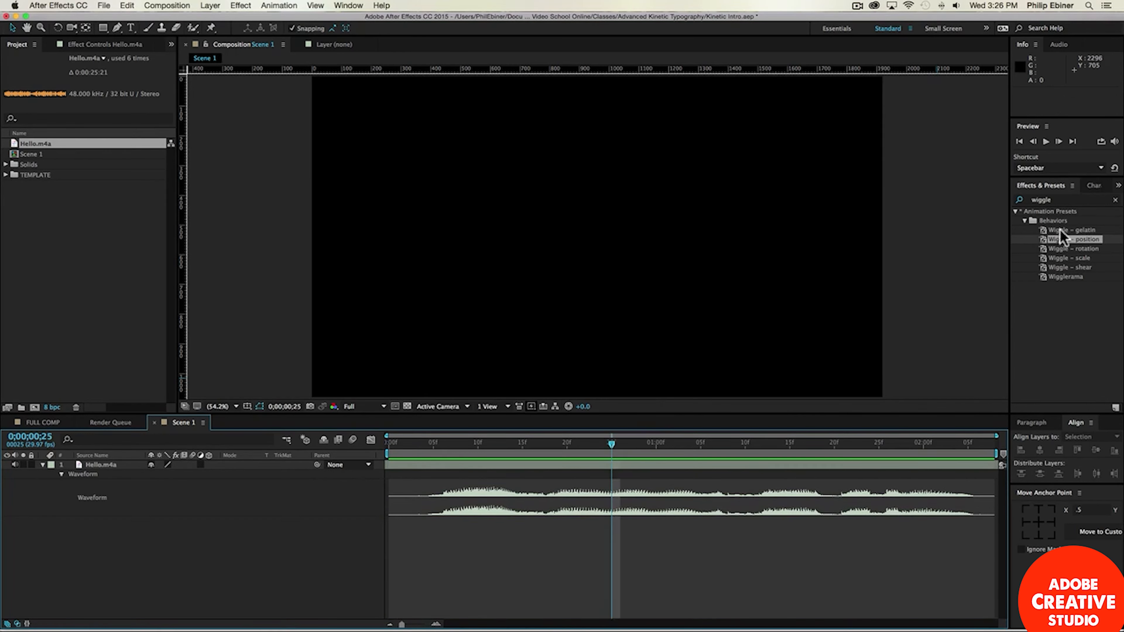
left_click(1094, 186)
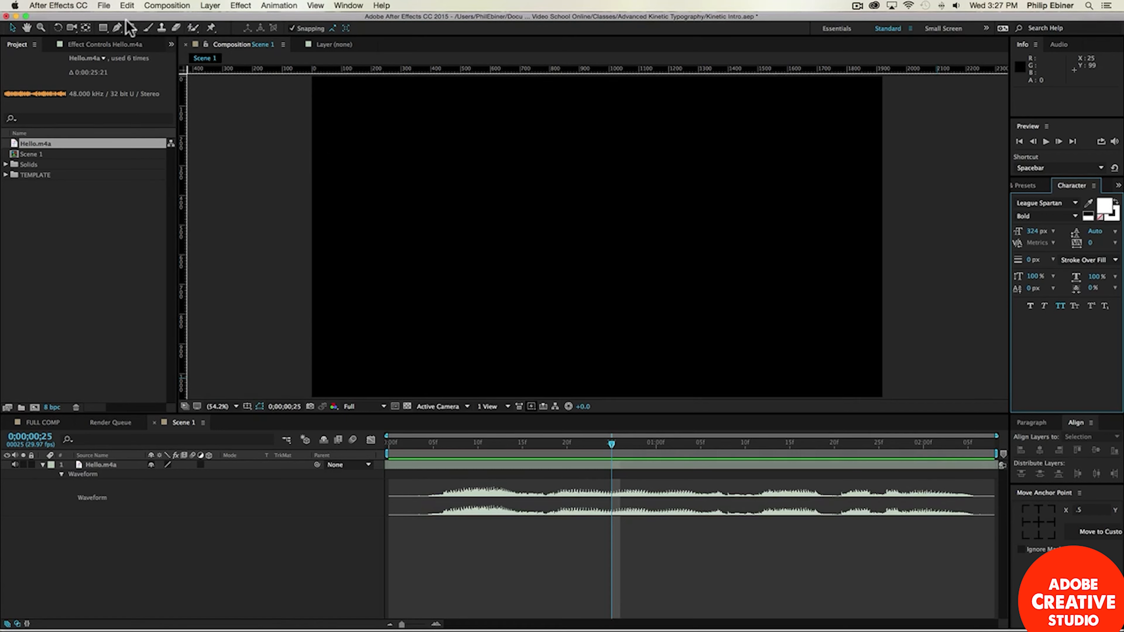
left_click(131, 28)
left_click(461, 204)
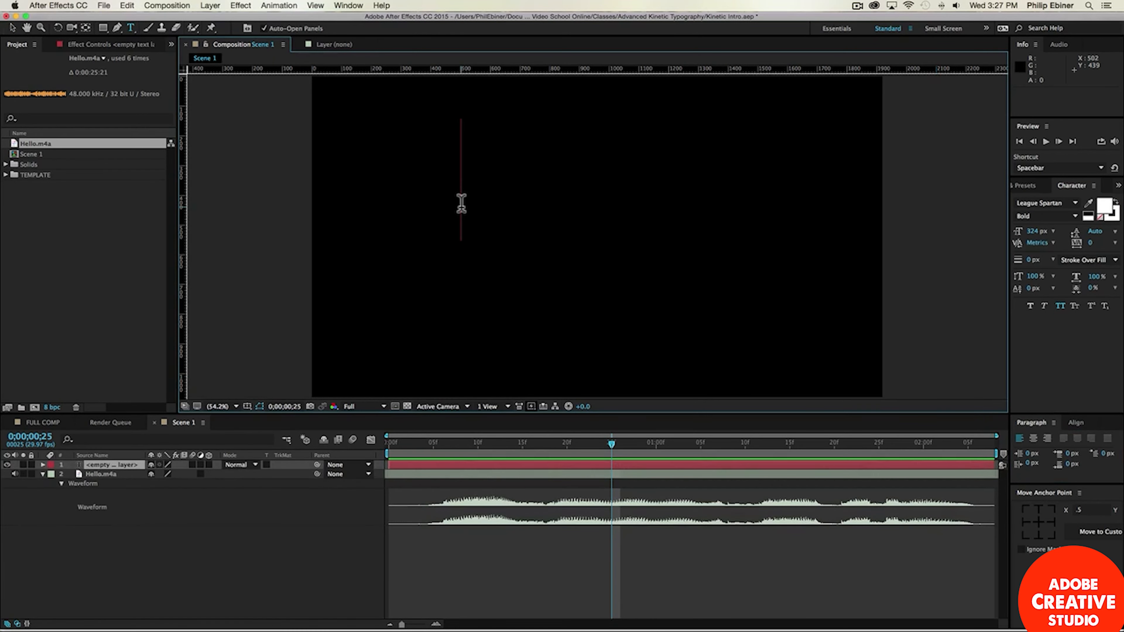
type("helo")
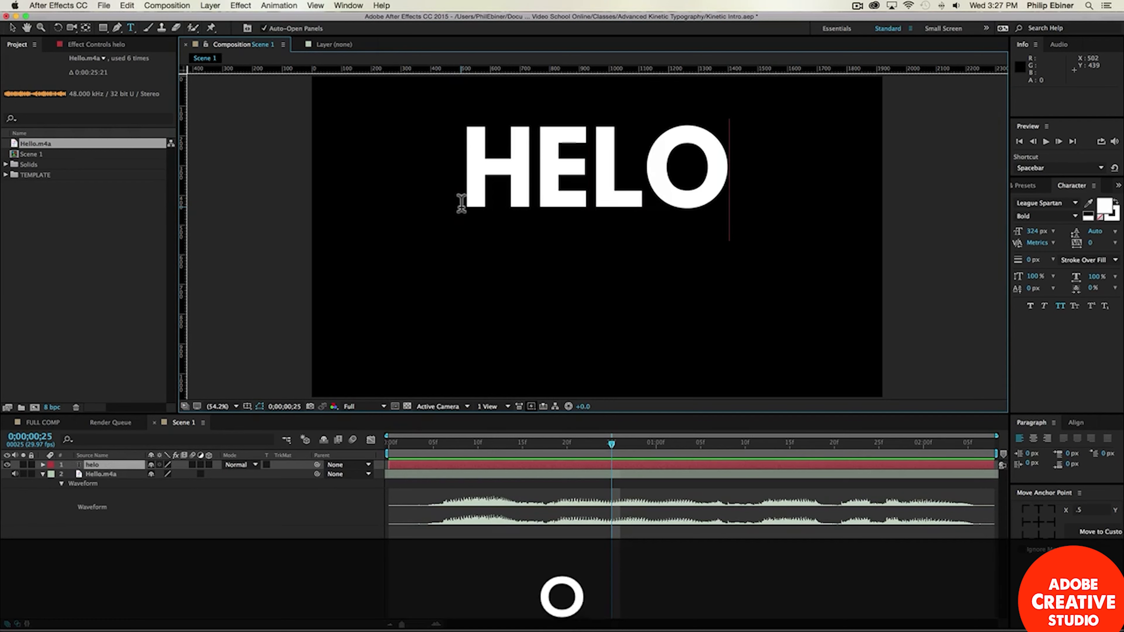
key("BackSpace")
type("lo")
left_click(549, 463)
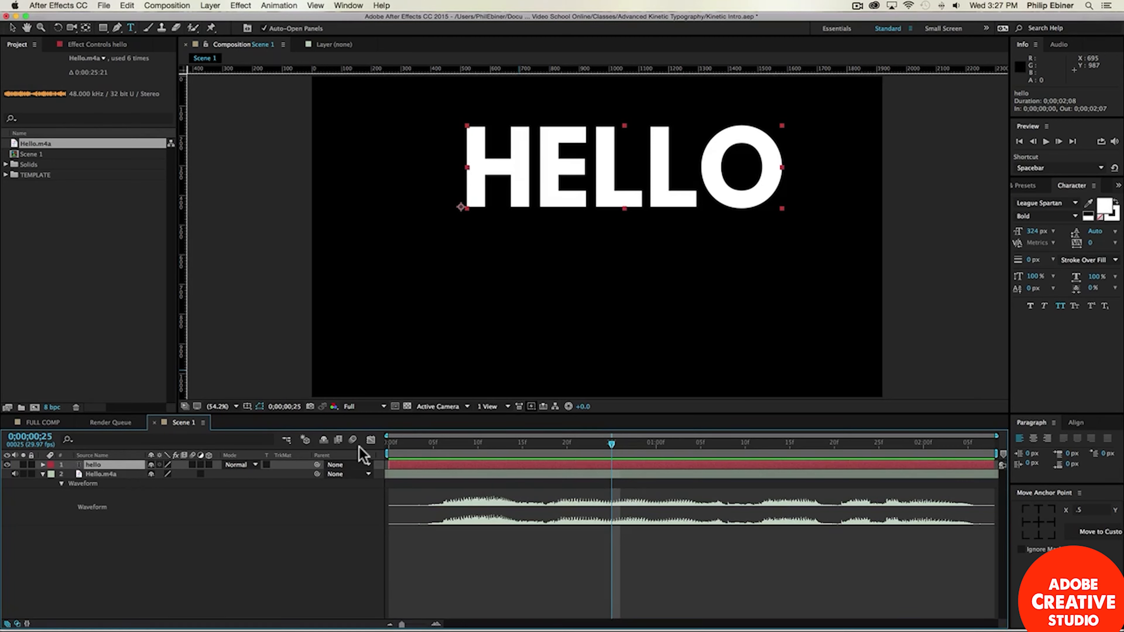
key("super+d")
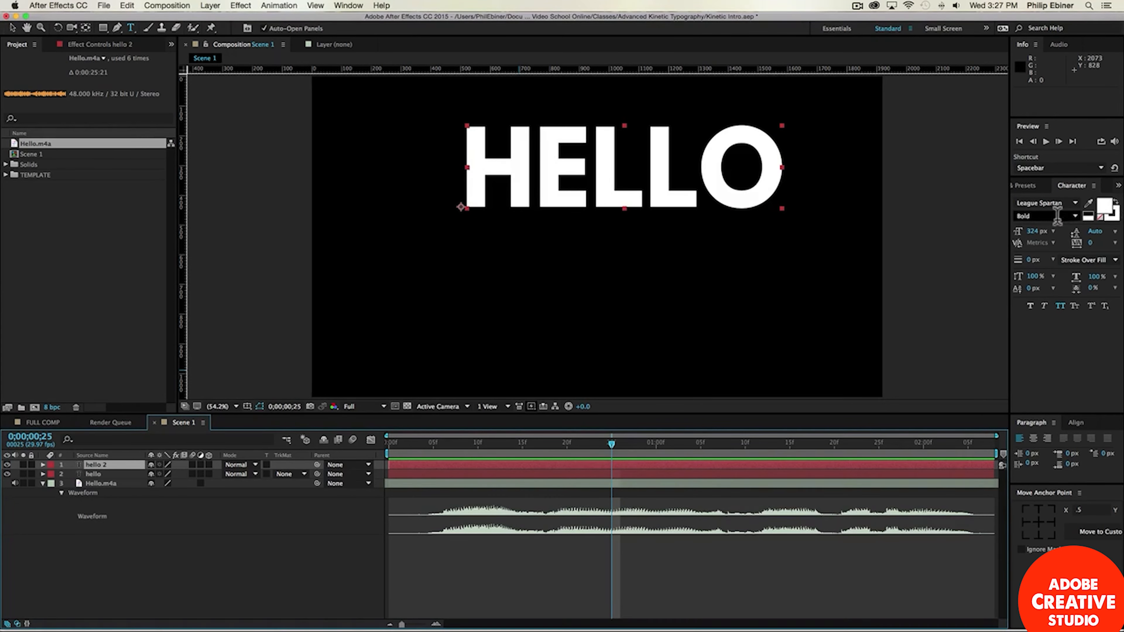
Step: Set the duplicated "hello" text to 200 px and move it about 229 px down, below the original word
left_click_drag(1040, 239, 1018, 237)
left_click(1032, 231)
type("200")
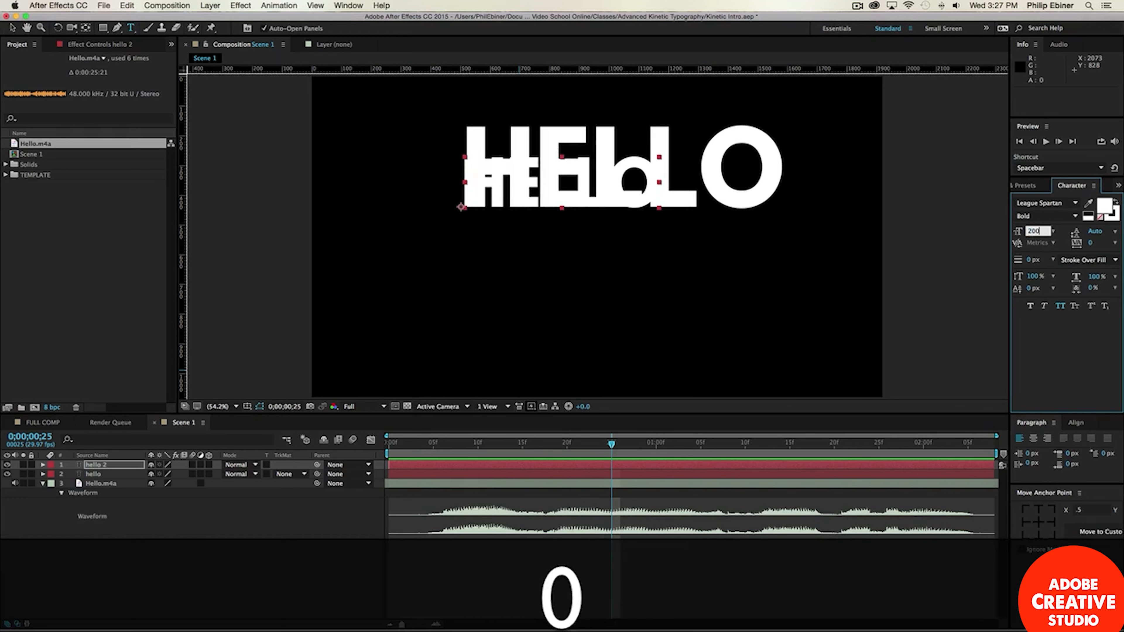
key("Return")
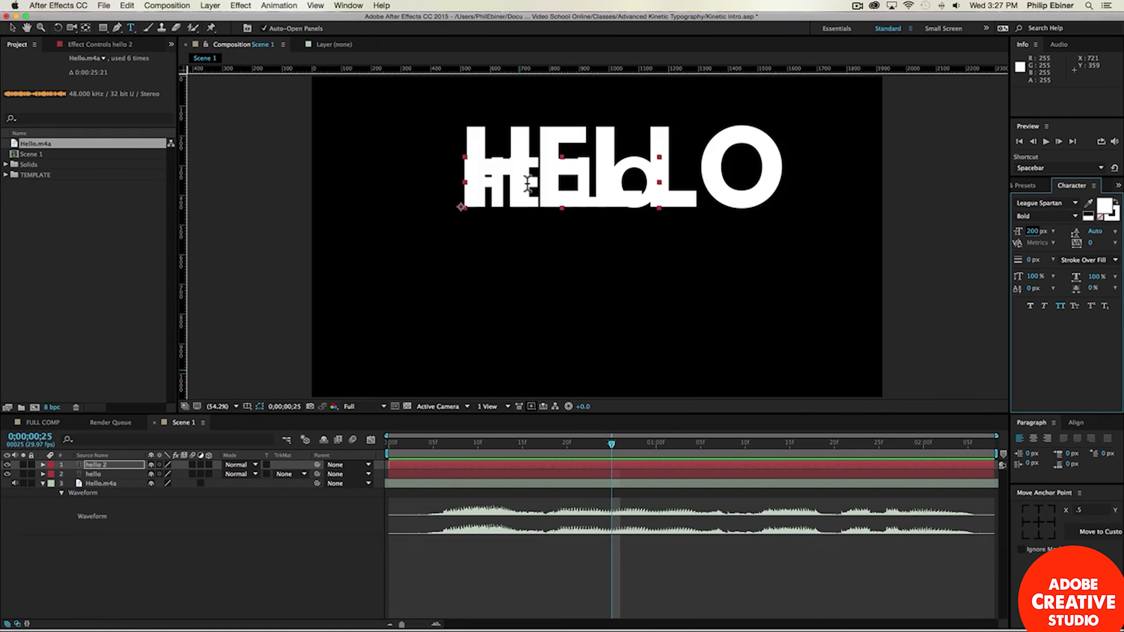
left_click(12, 28)
left_click_drag(537, 180, 522, 248)
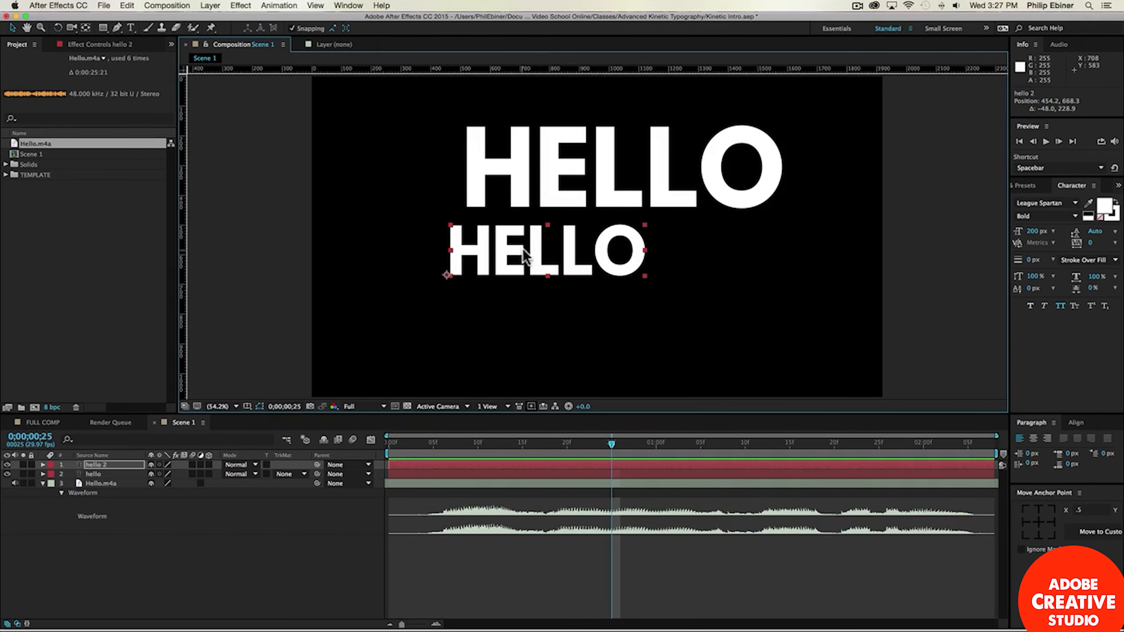
Step: Change the smaller duplicated text to read "my"
double_click(539, 242)
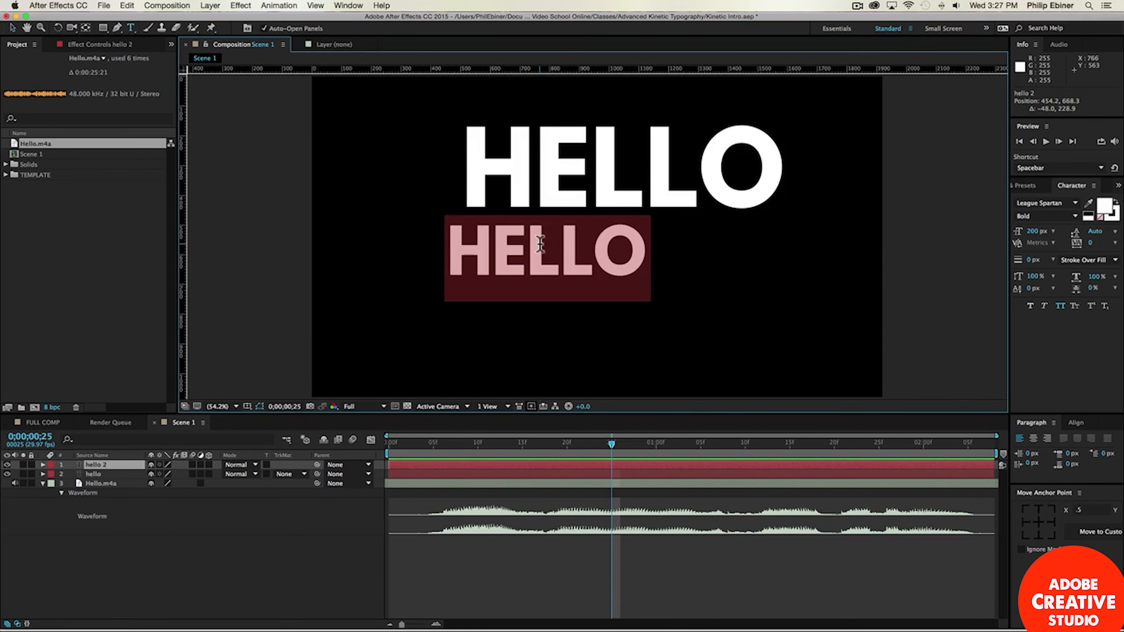
type("my")
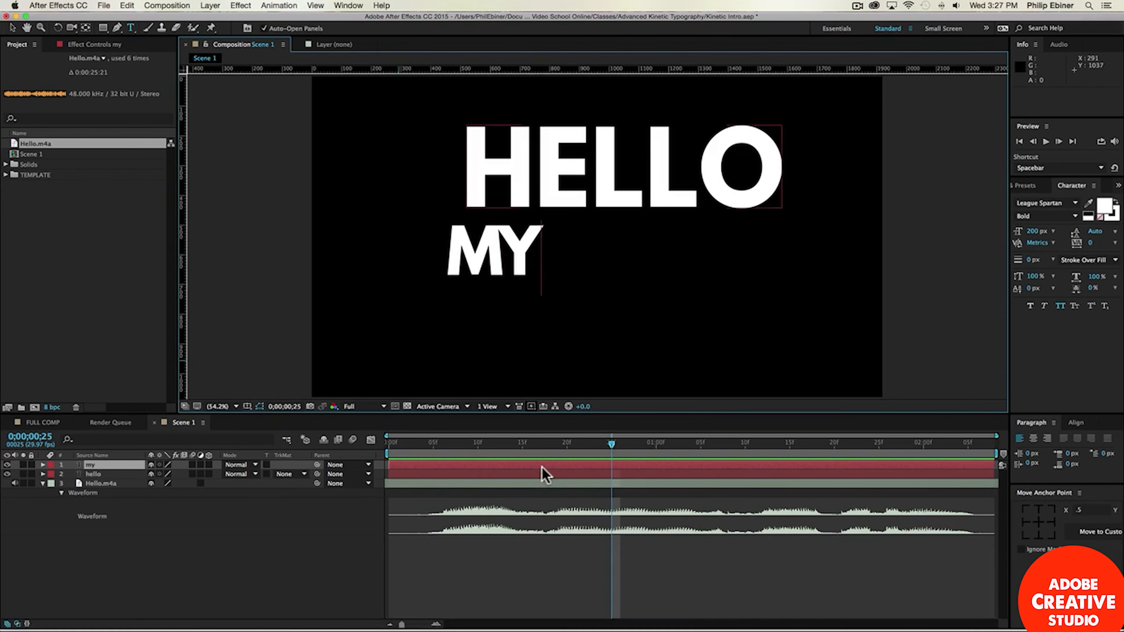
left_click(549, 468)
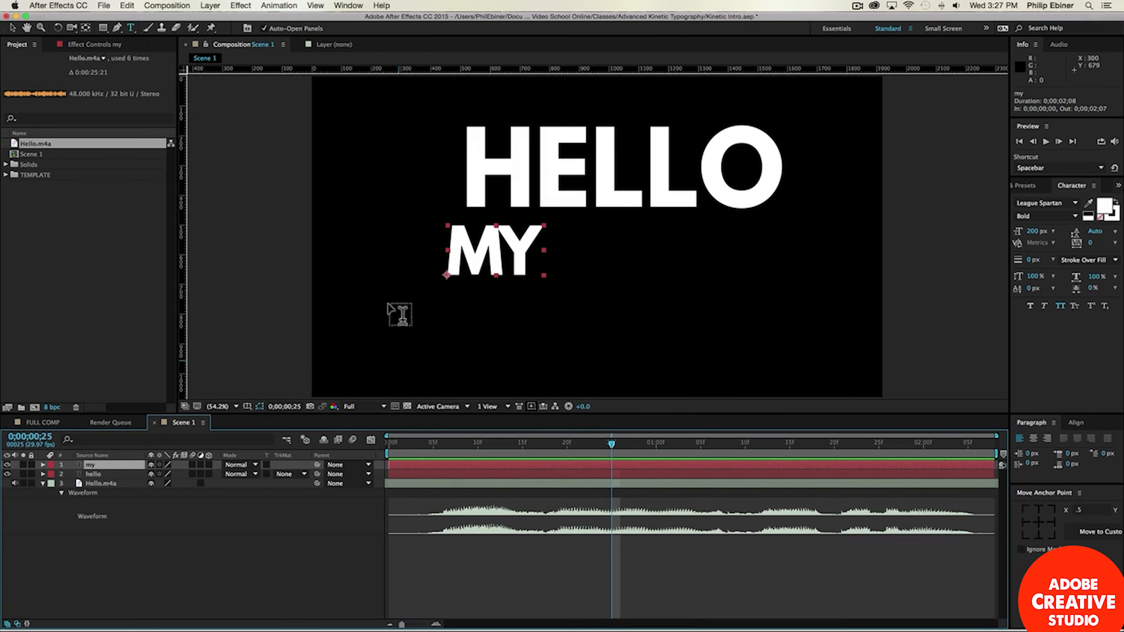
Step: Duplicate the "my" layer into a text layer reading "name", and duplicate that one into a layer reading "is"
key("super+d")
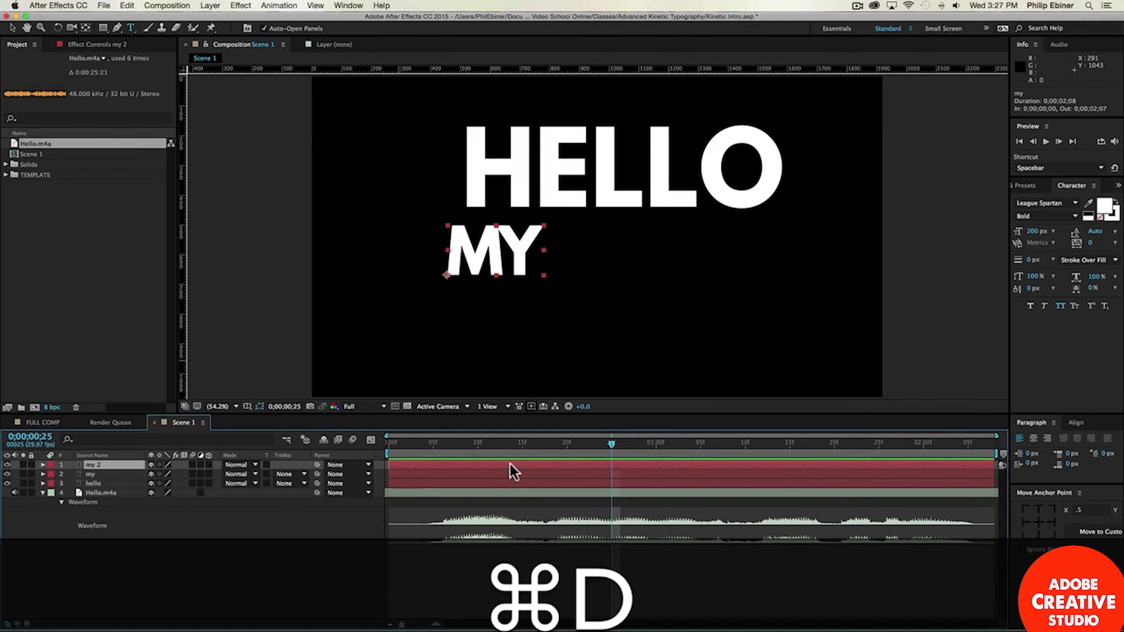
double_click(511, 465)
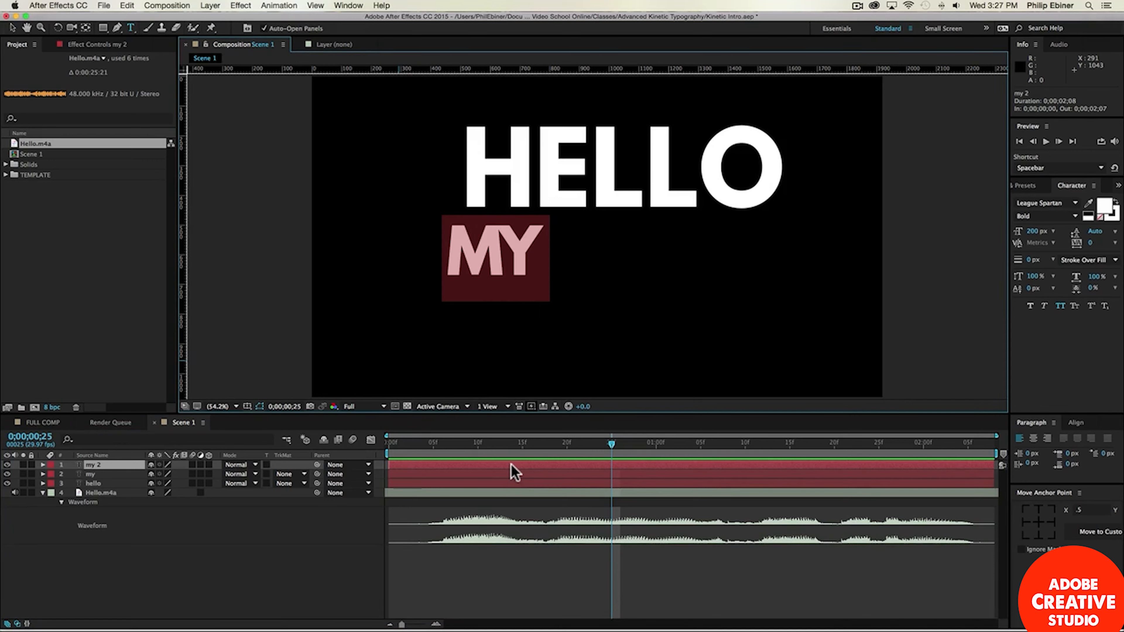
type("name")
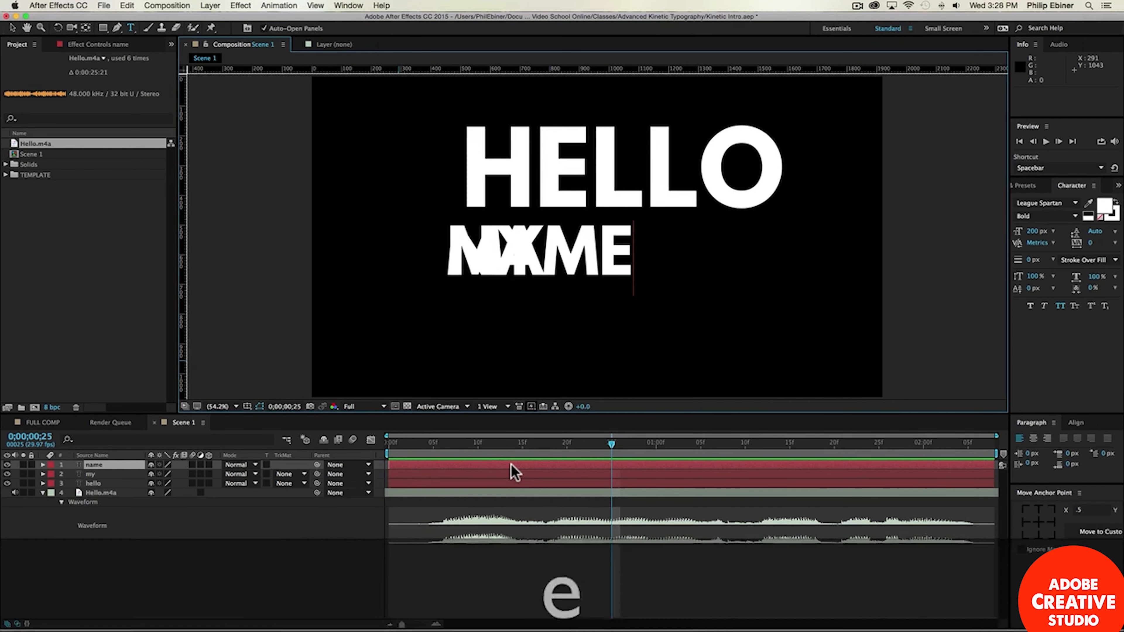
left_click(511, 465)
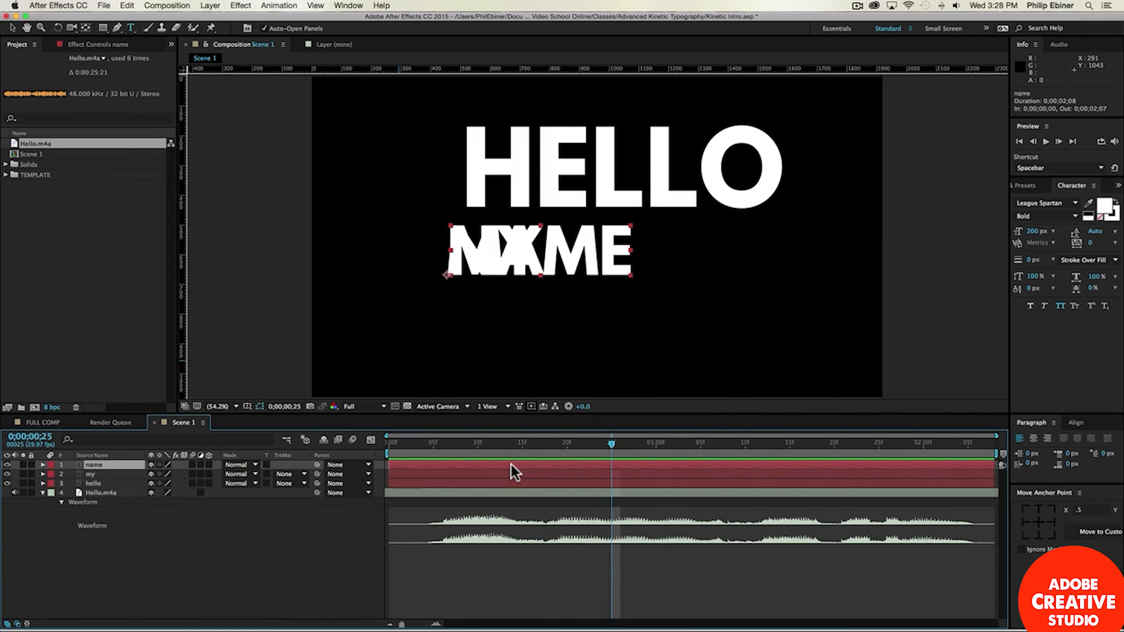
key("super+d")
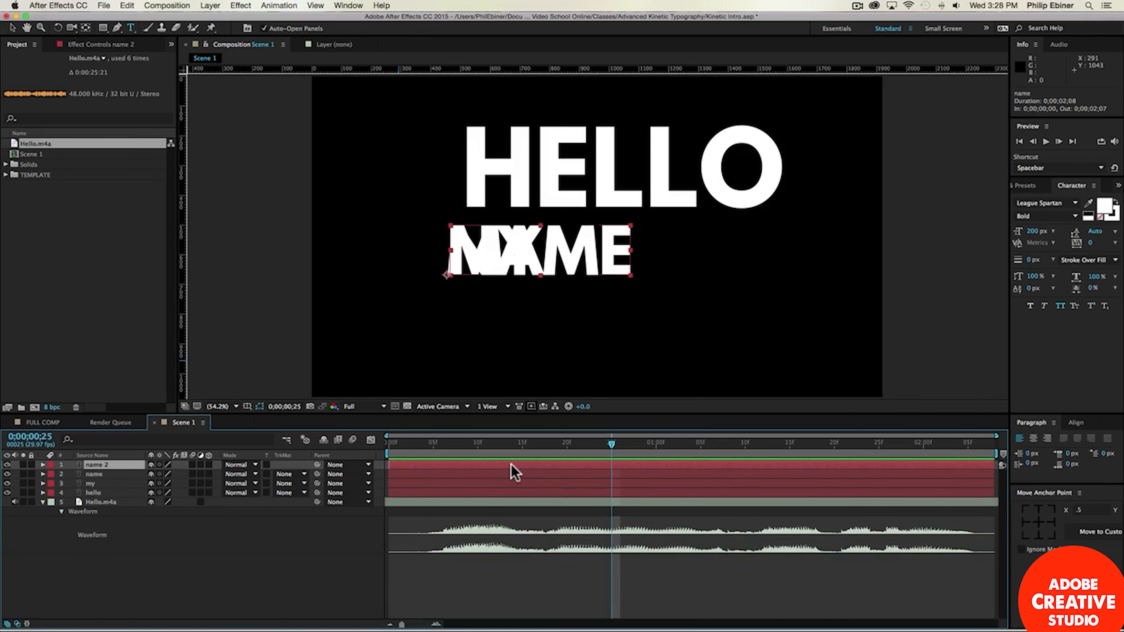
type("is")
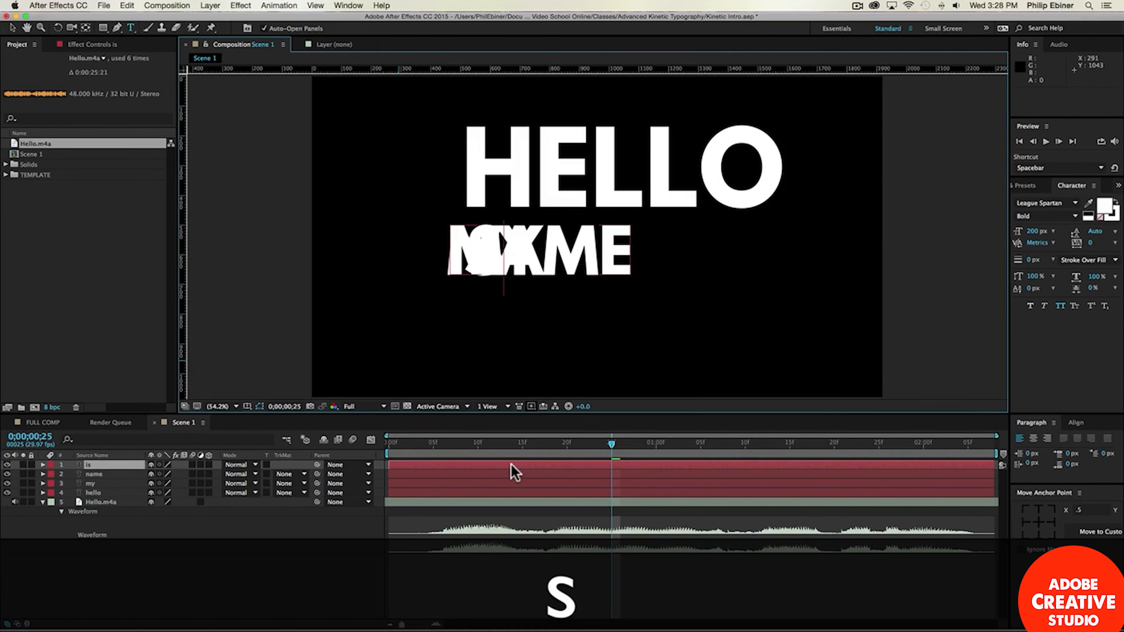
left_click(511, 465)
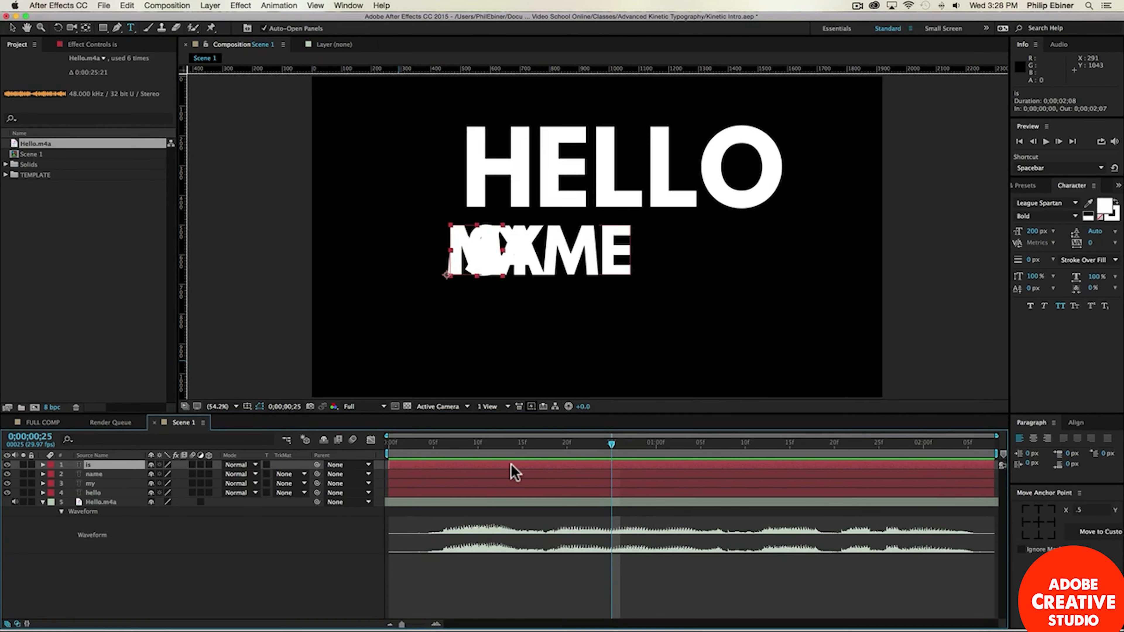
Step: Add two more duplicated text layers with the speaker's first name and last name, and shift the last-name text about 205 px right
key("super+d")
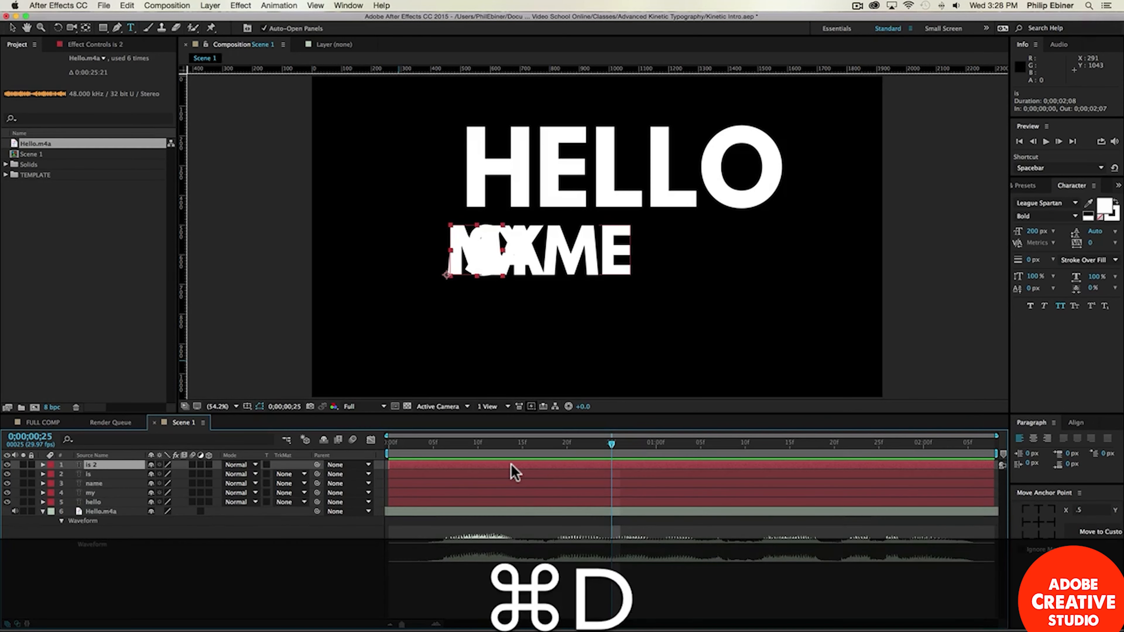
type("phil")
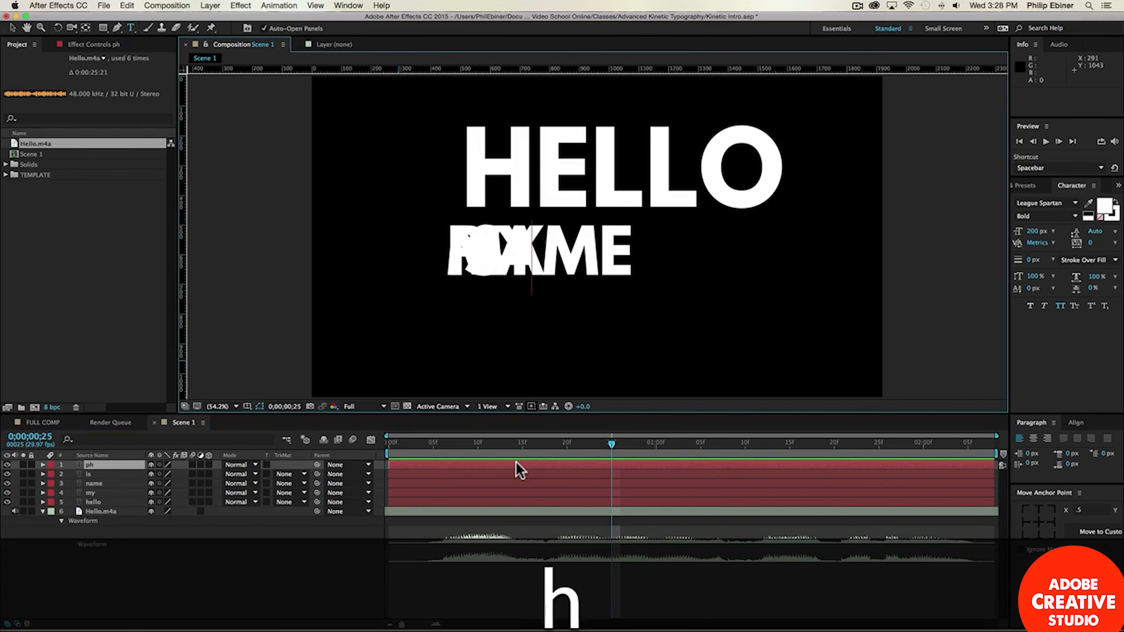
left_click(520, 468)
key("super+d")
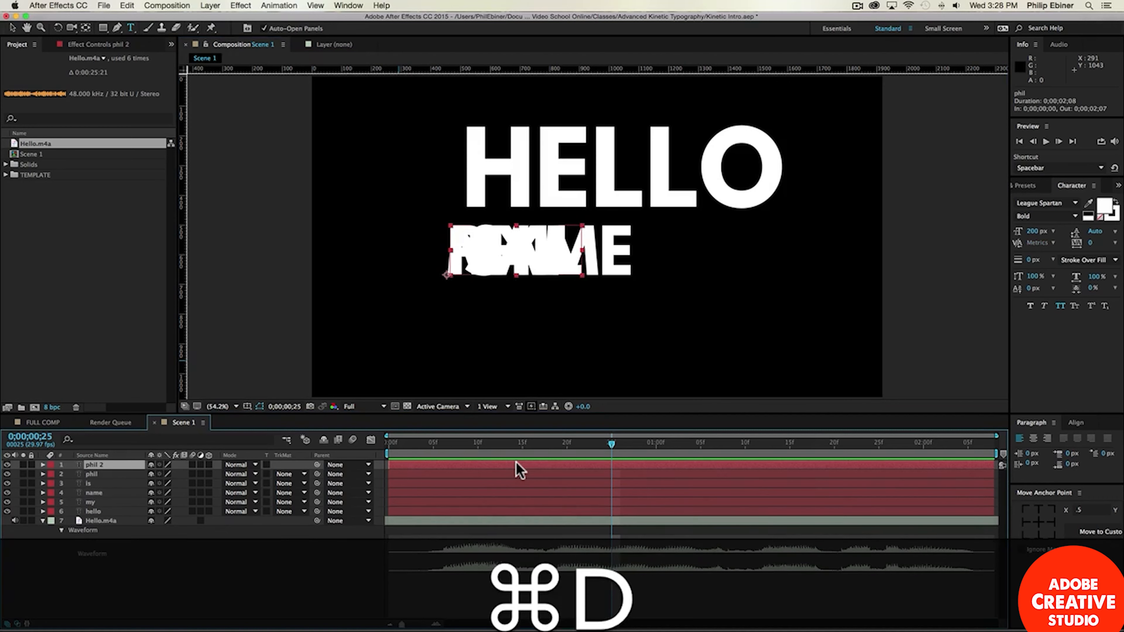
double_click(519, 468)
type("ebiner")
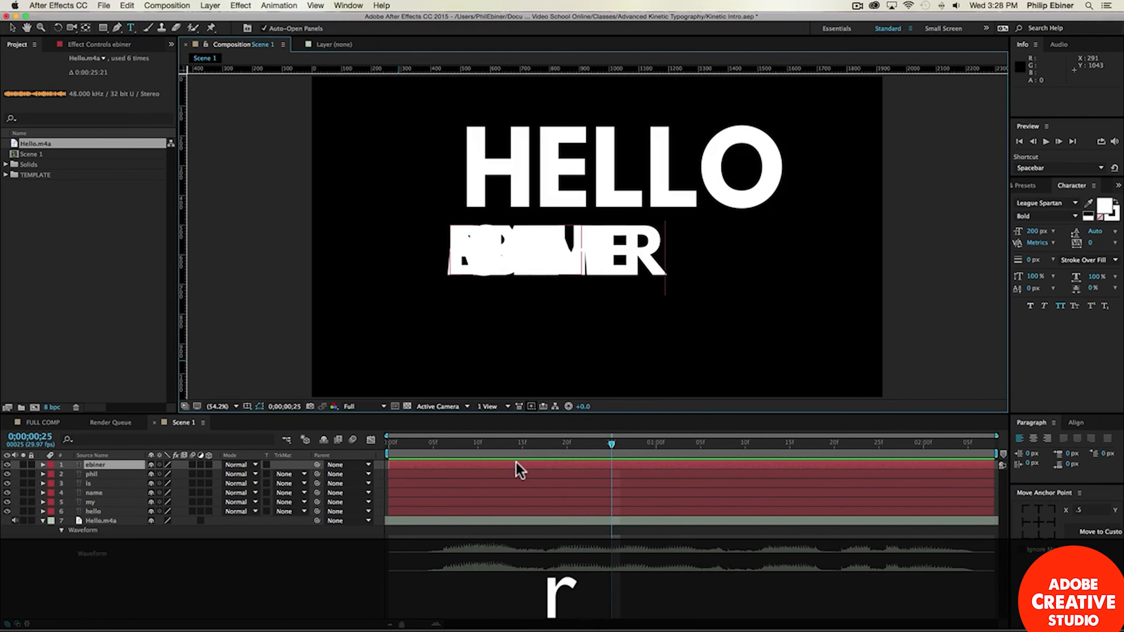
left_click(520, 469)
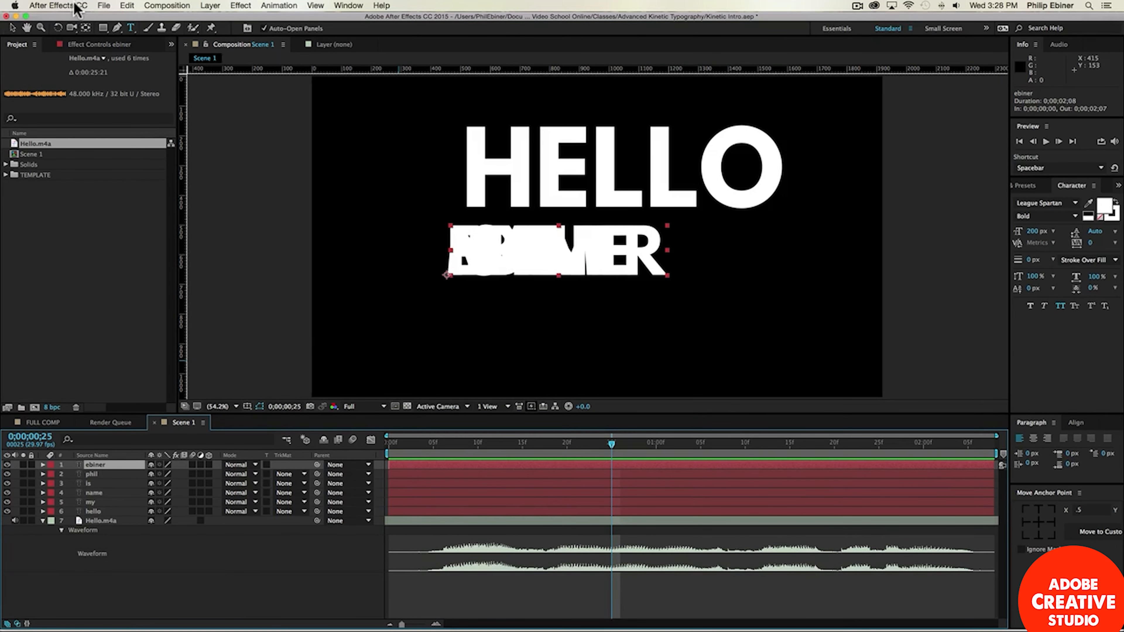
left_click(12, 27)
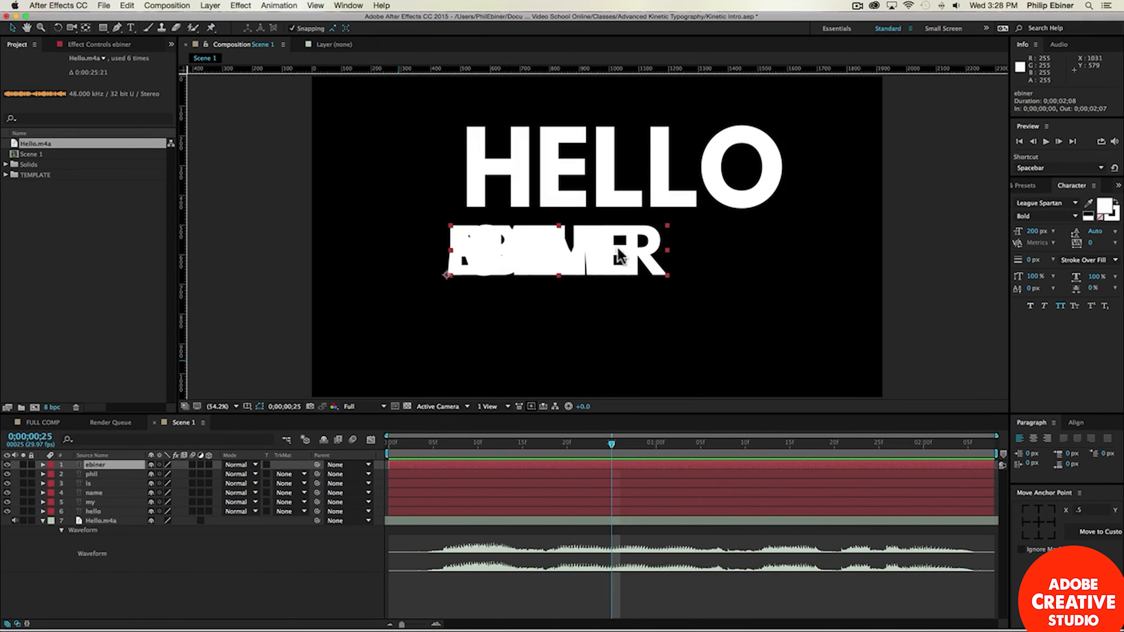
left_click_drag(599, 261, 668, 259)
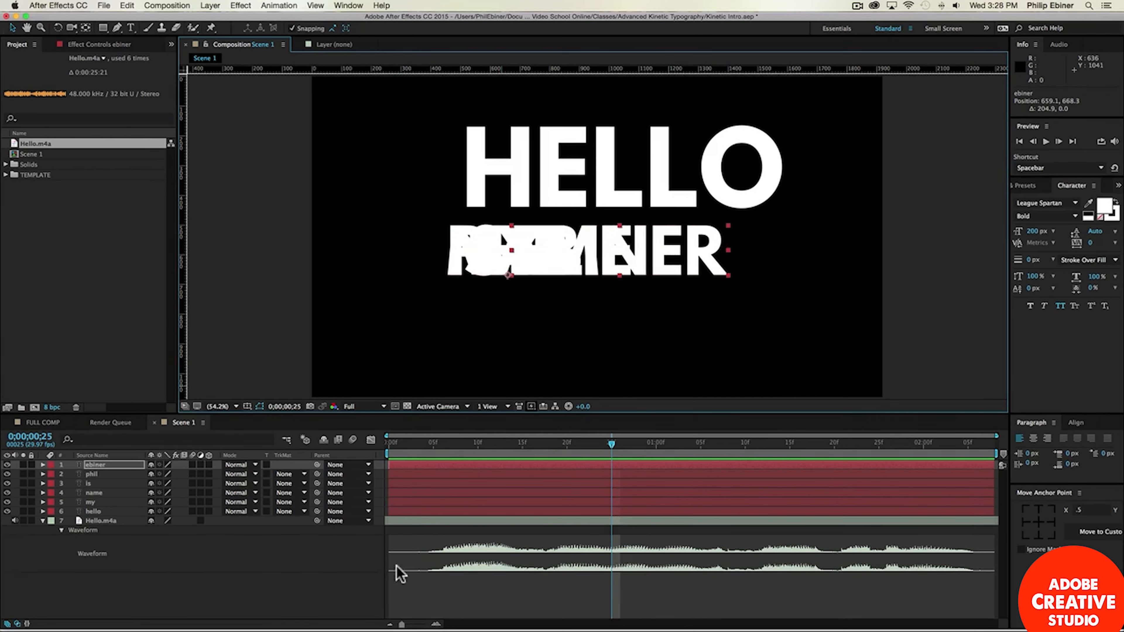
Step: Slide the five smaller text layers, from "my" through the last name, to start at 0;00;00;18, and check the timing
left_click(426, 501)
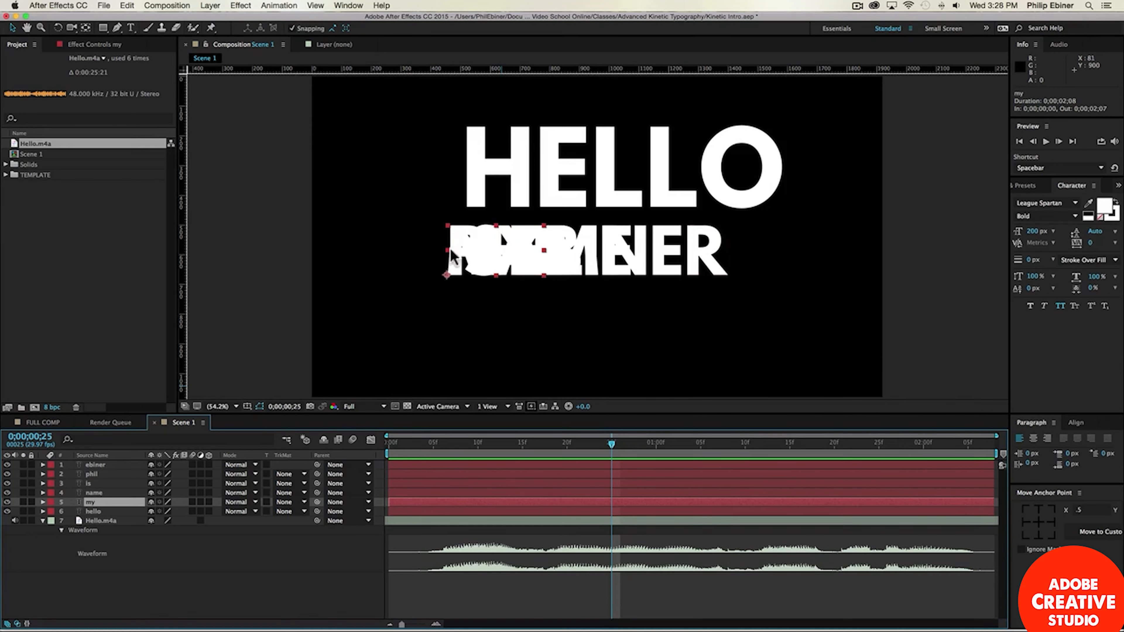
left_click(107, 465, "shift")
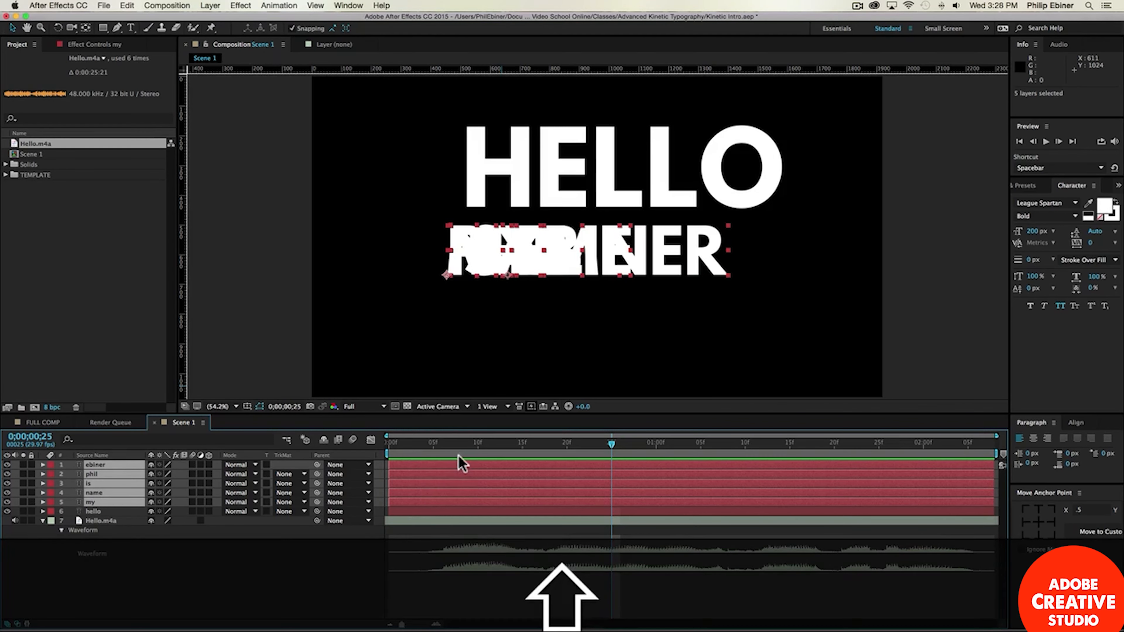
left_click_drag(430, 468, 590, 476)
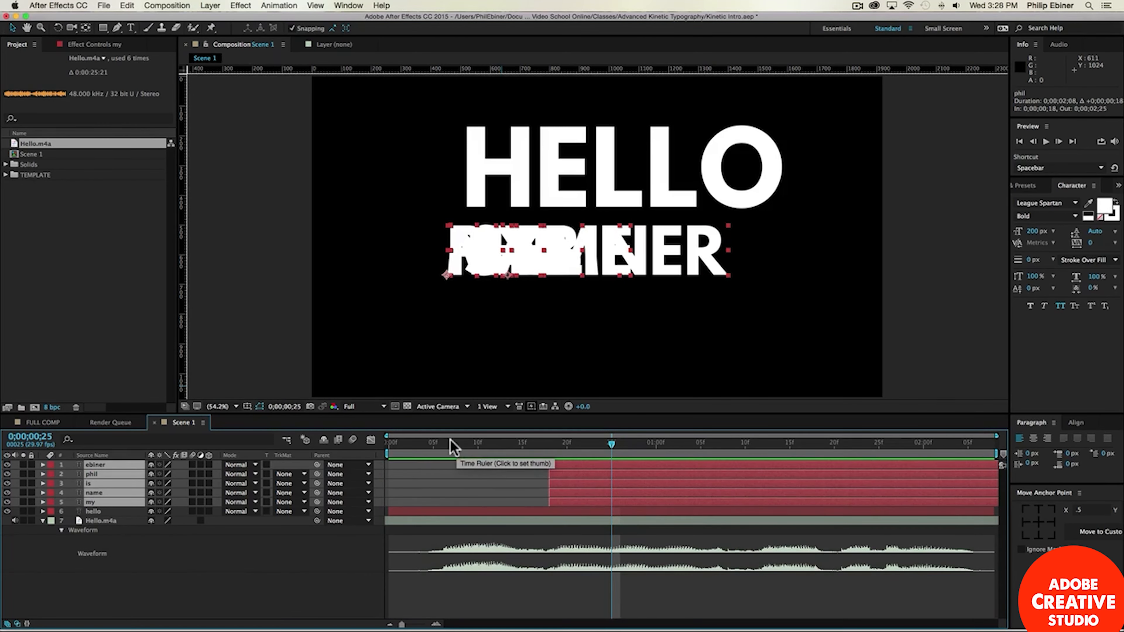
left_click(459, 443)
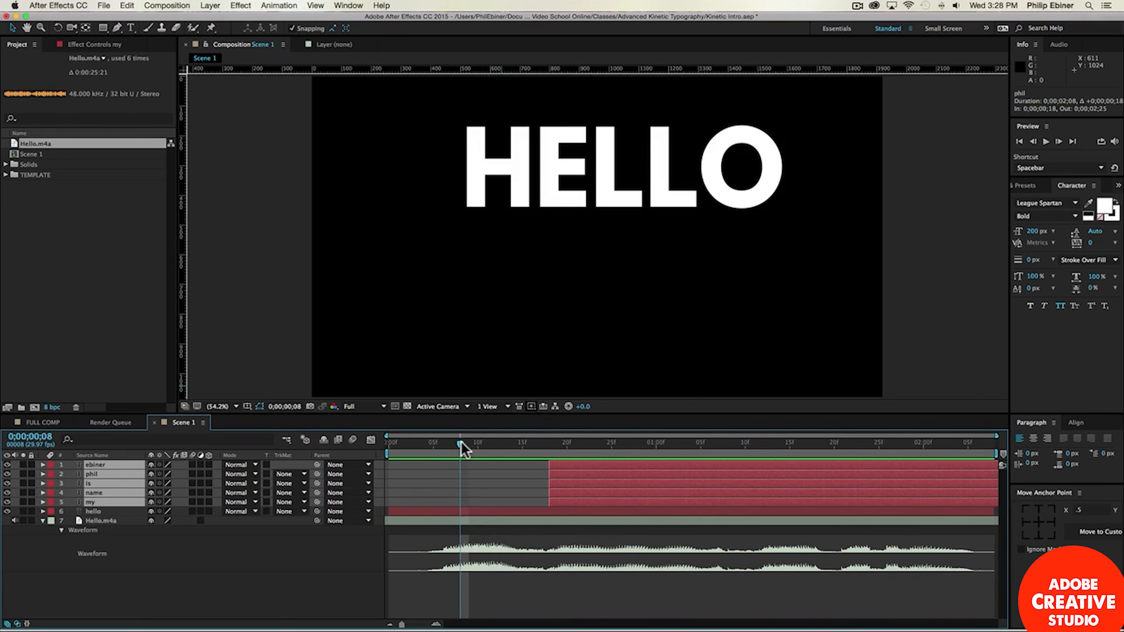
left_click_drag(460, 443, 550, 446)
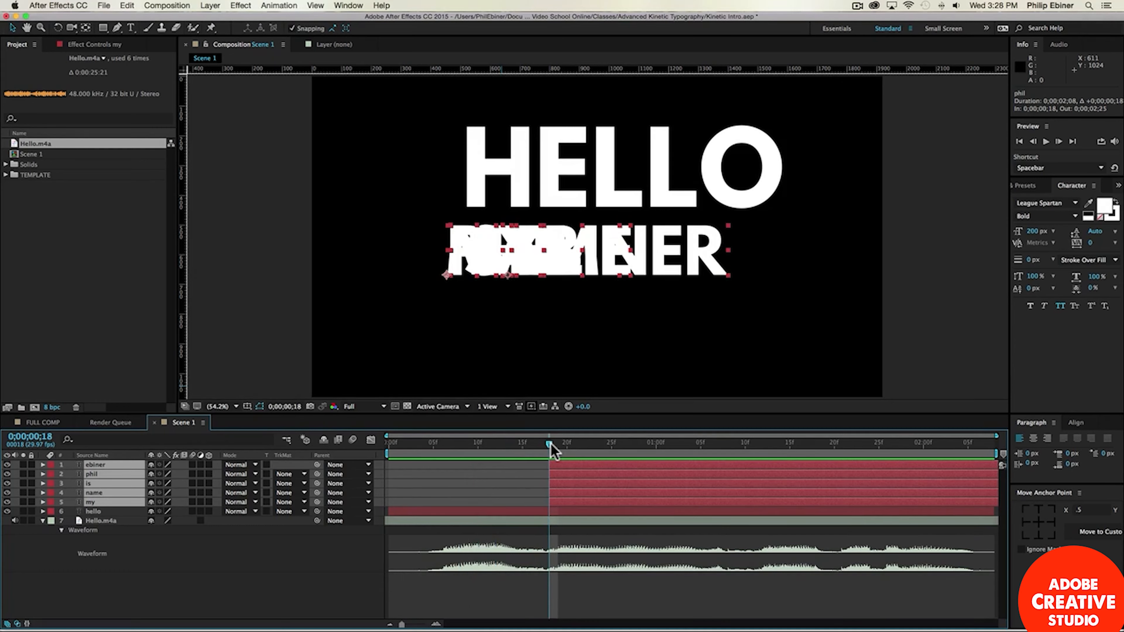
Step: Move the large "hello" text towards the middle of the frame and align it to the composition's horizontal and vertical centre
left_click(486, 443)
left_click_drag(622, 165, 574, 214)
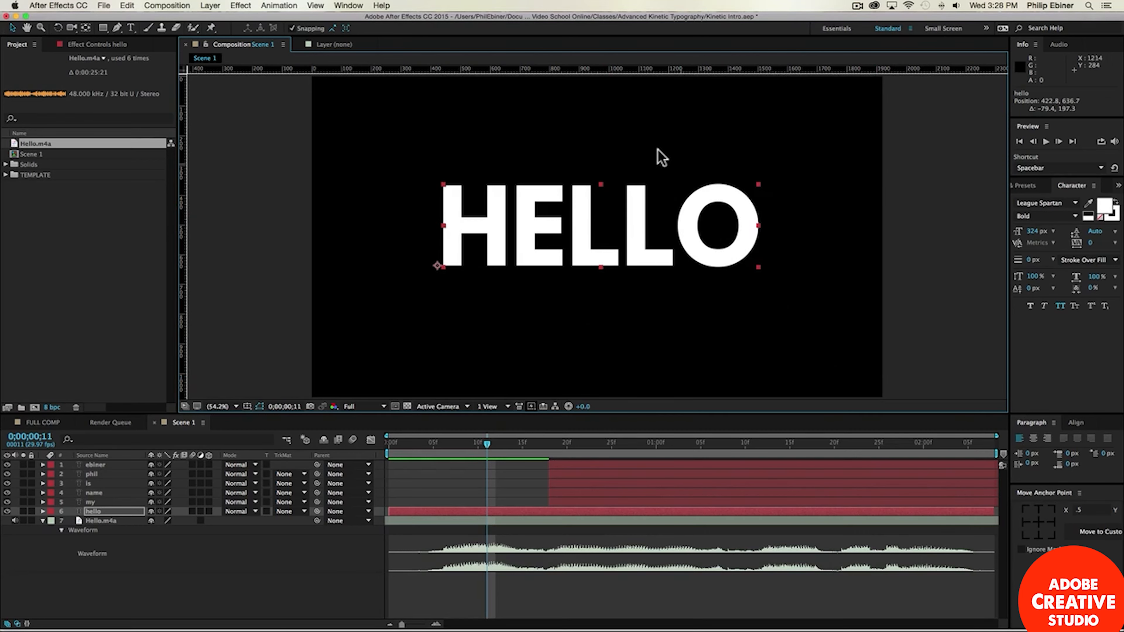
left_click(1078, 423)
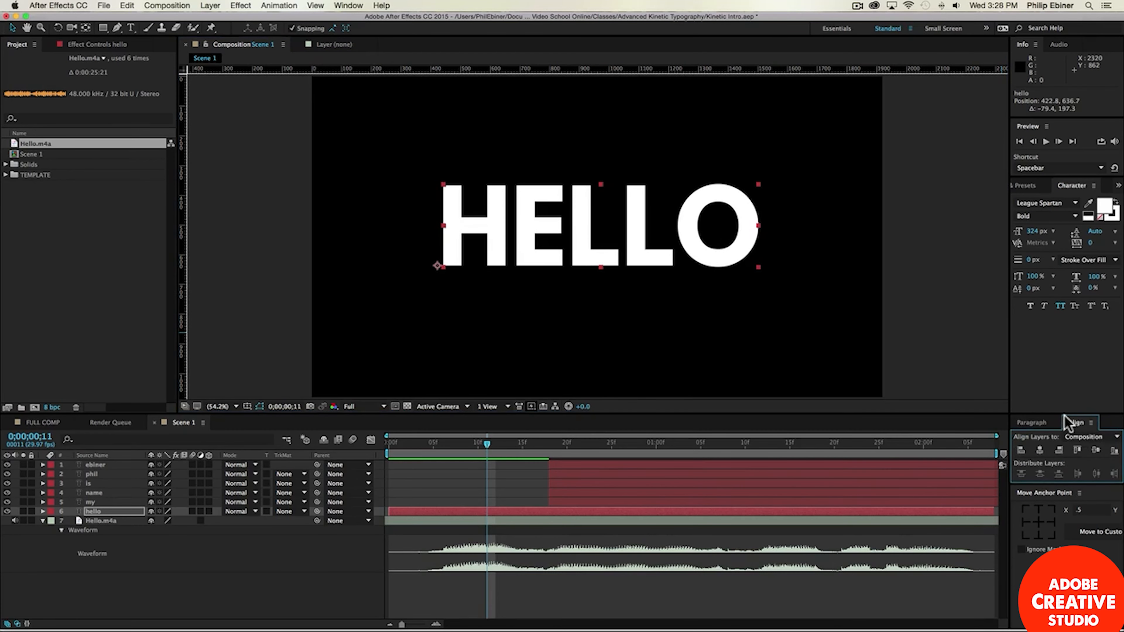
left_click(354, 5)
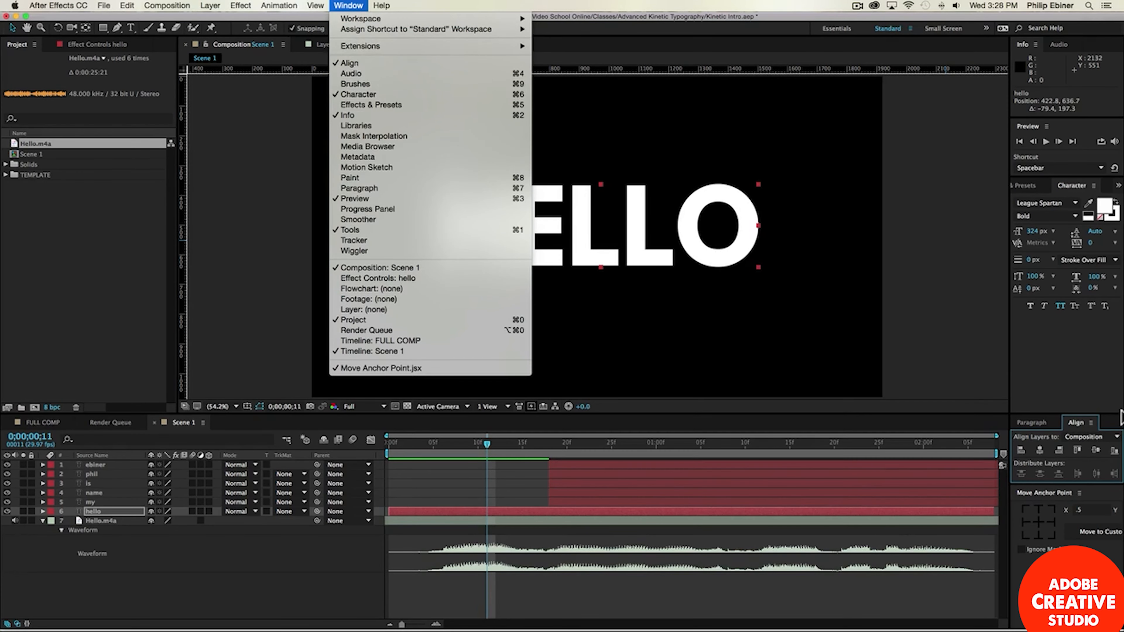
left_click(1080, 425)
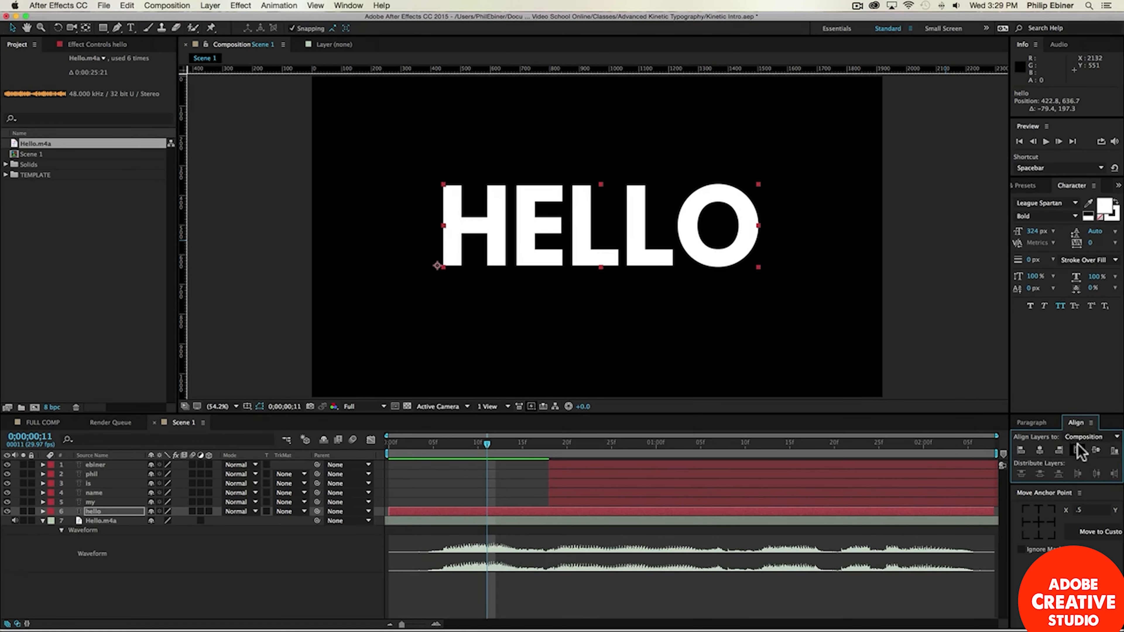
left_click(1041, 451)
left_click(1096, 450)
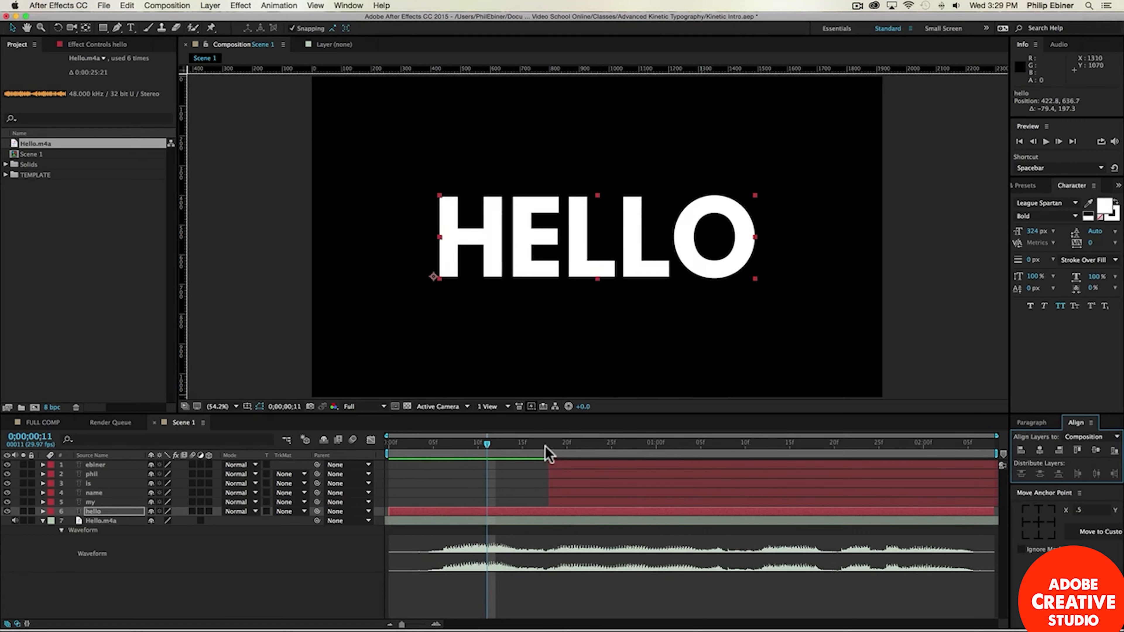
Step: Trim the end of the "hello" layer to 0;00;00;18, undoing the accidental layer reordering
left_click_drag(533, 448, 549, 452)
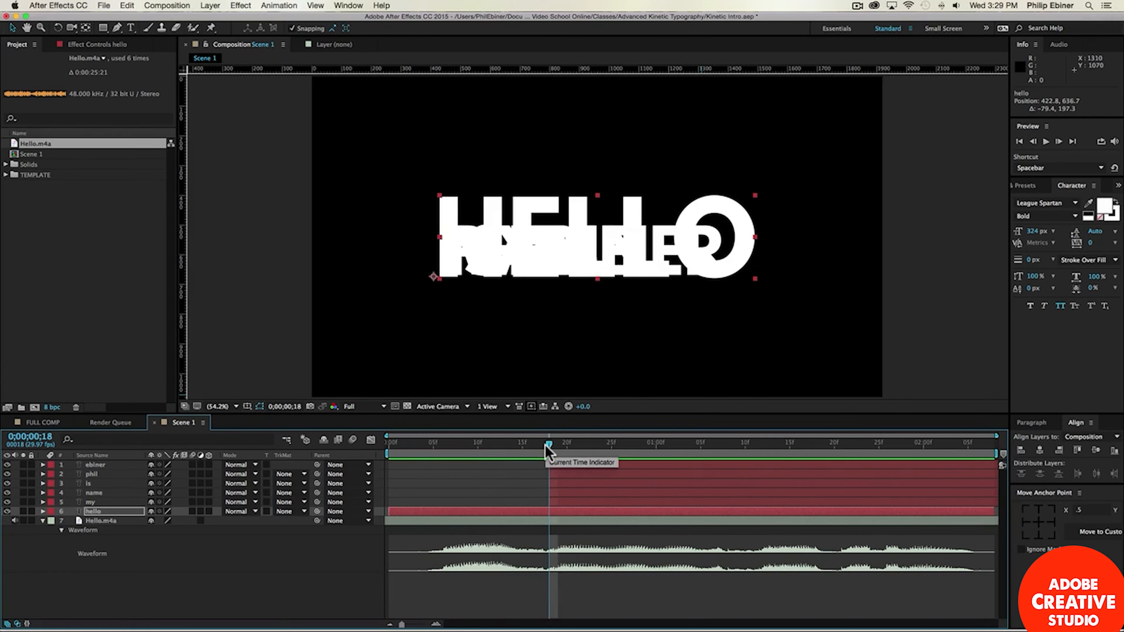
left_click(586, 516)
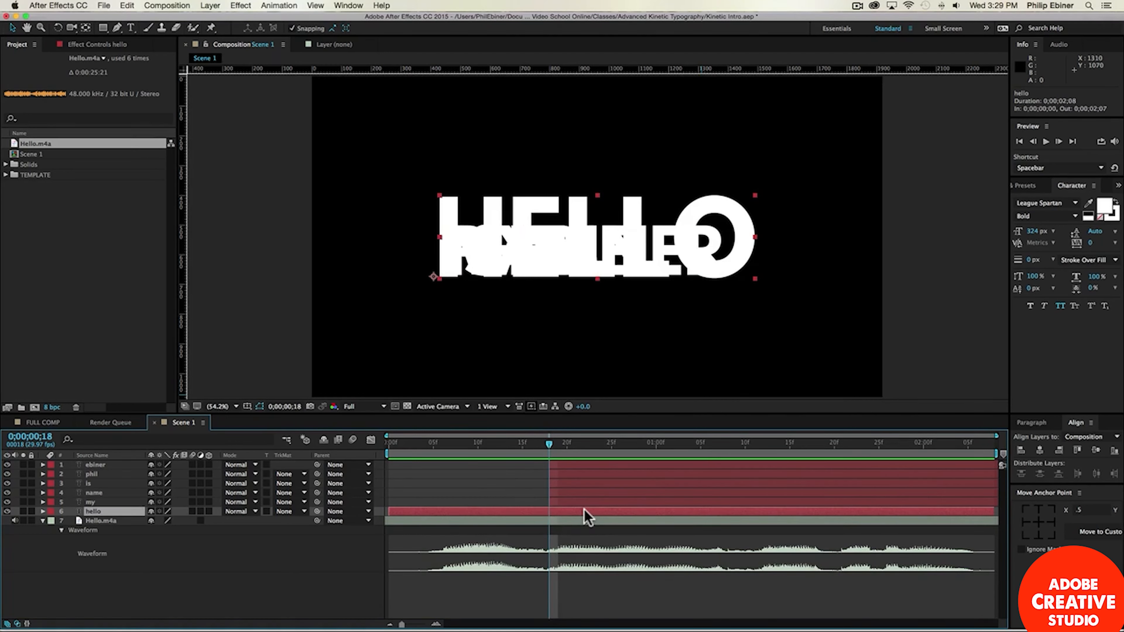
mouse_move(549, 447)
left_mouse_down()
mouse_move(572, 444)
mouse_move(547, 444)
left_mouse_up()
key("super+z")
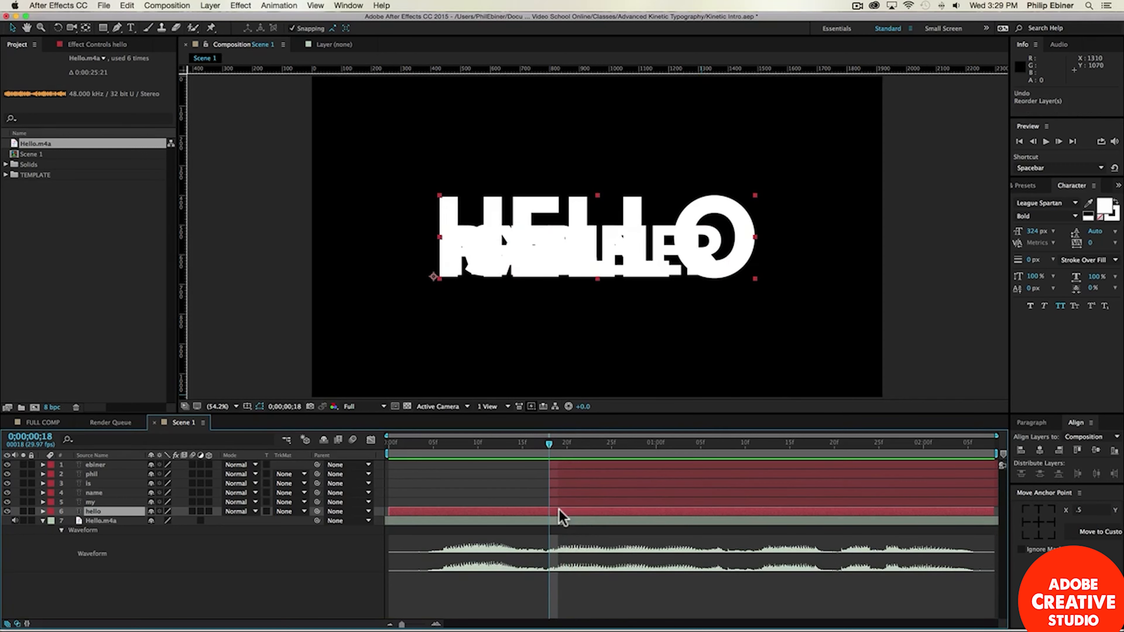
key("alt")
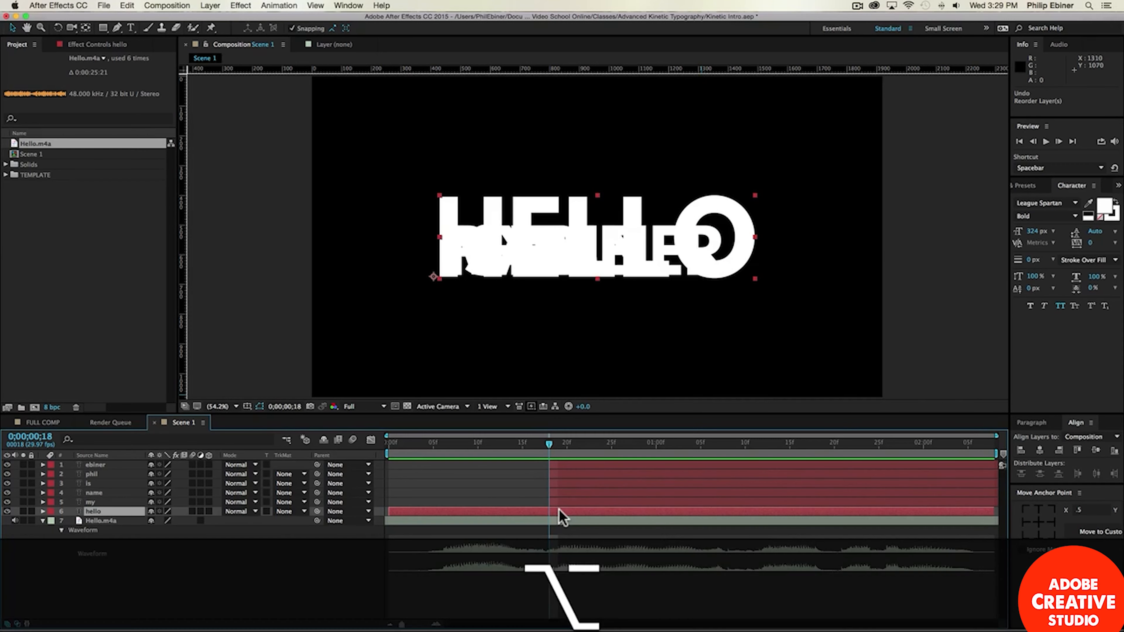
key("alt+bracketright")
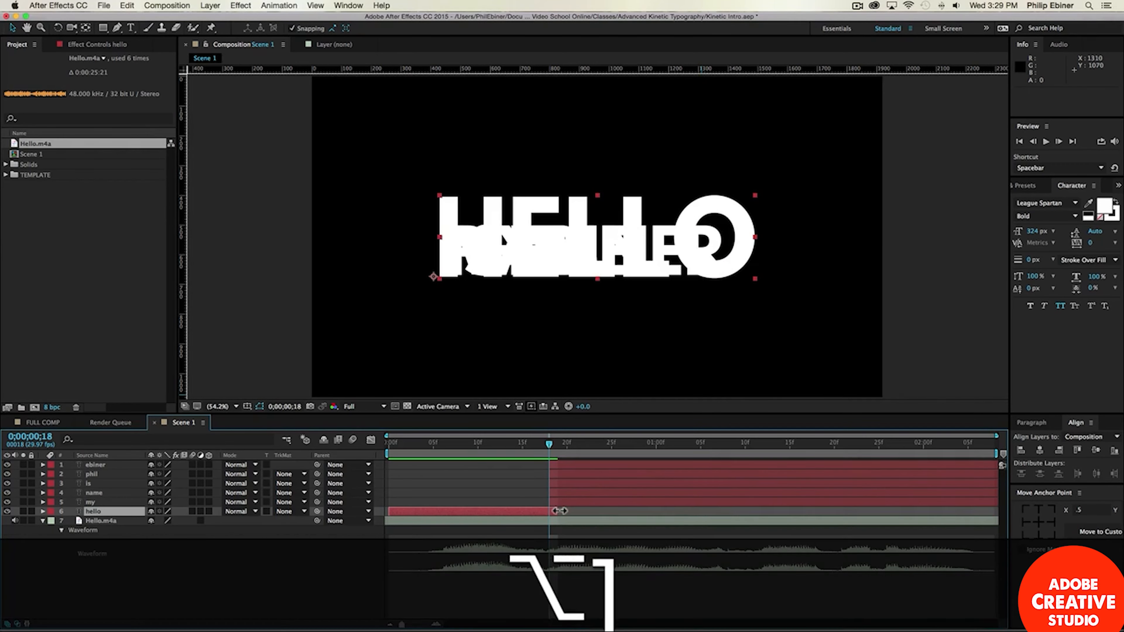
Step: Shift the five smaller text layers, from "my" through the last name, to start at 0;00;00;19, and check the timing against the waveform
left_click_drag(563, 510, 568, 504)
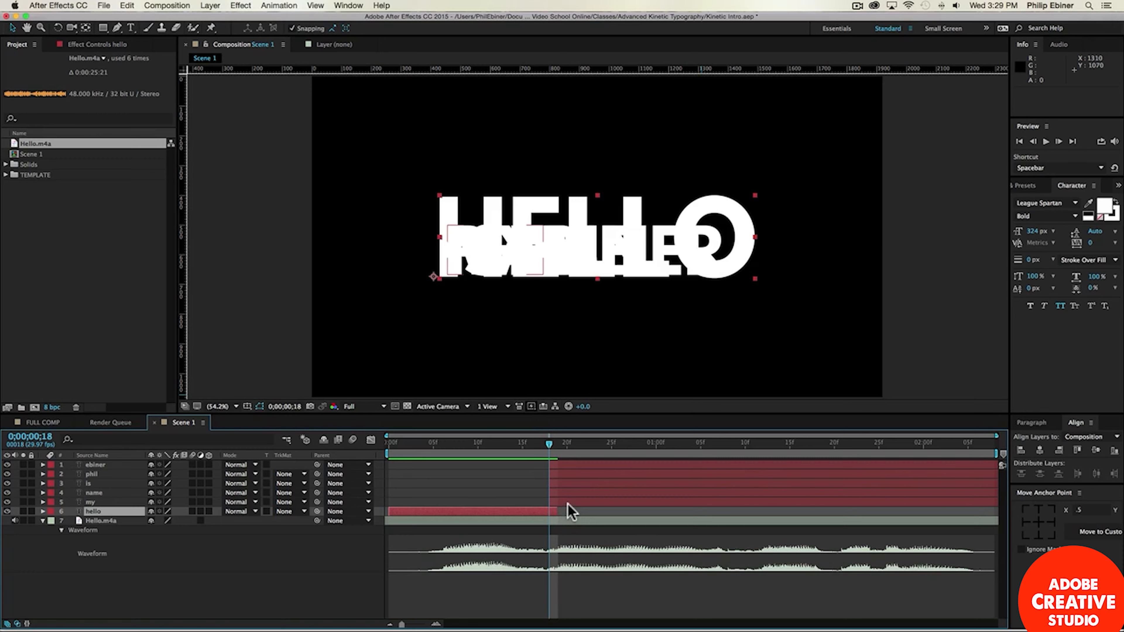
left_click(569, 501)
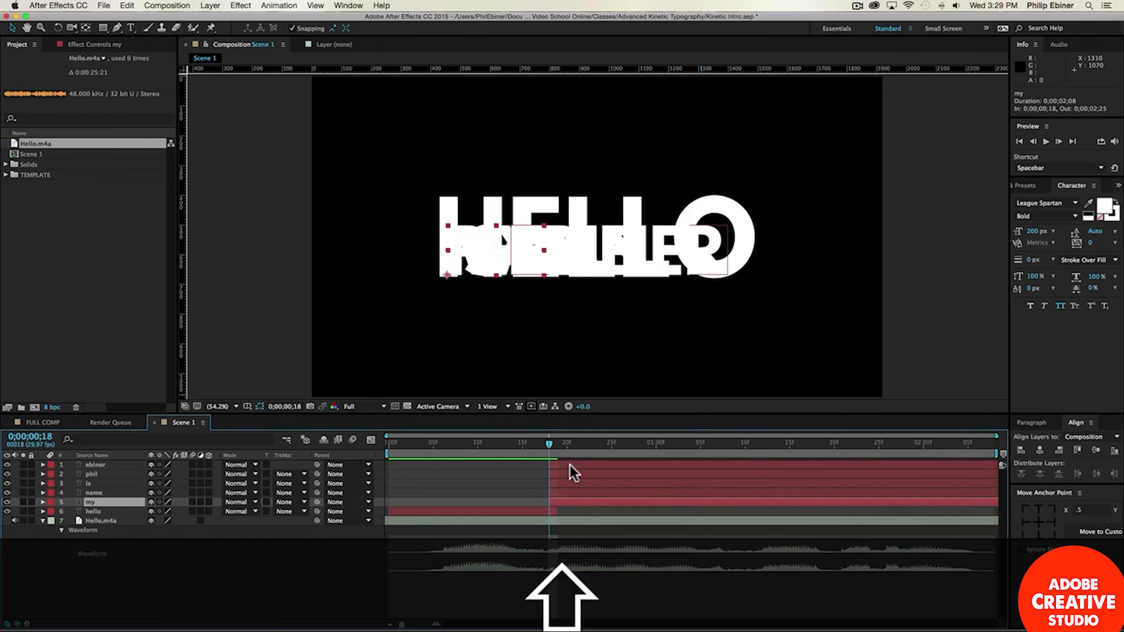
left_click(570, 465, "shift")
left_click_drag(570, 465, 579, 465)
mouse_move(511, 447)
left_mouse_down()
mouse_move(407, 453)
mouse_move(590, 454)
mouse_move(509, 456)
left_mouse_up()
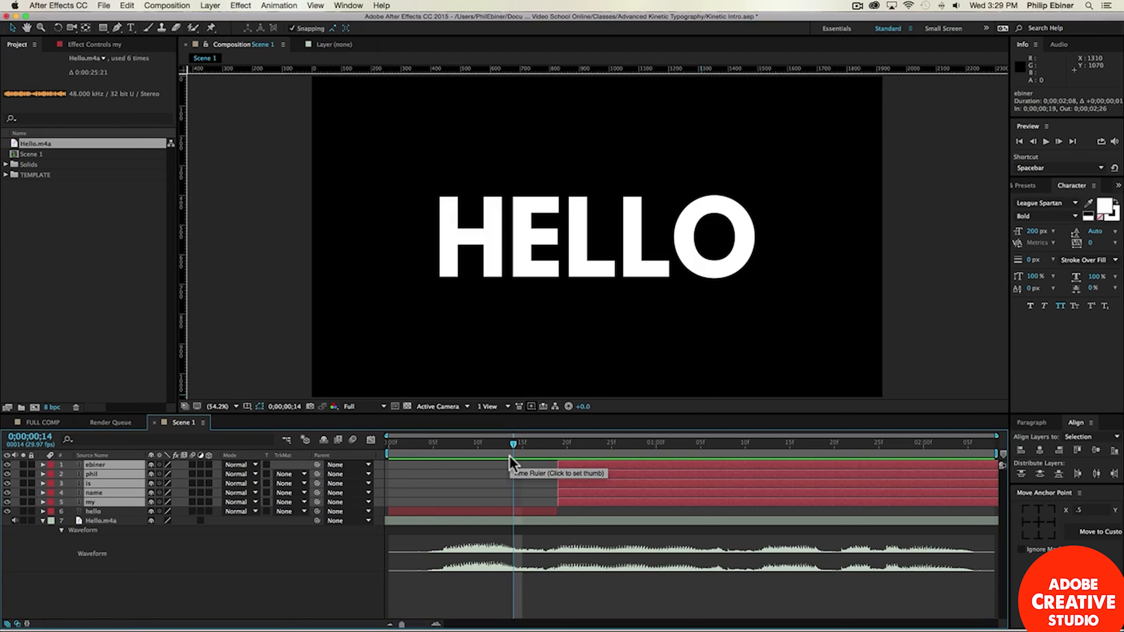
left_click(487, 481)
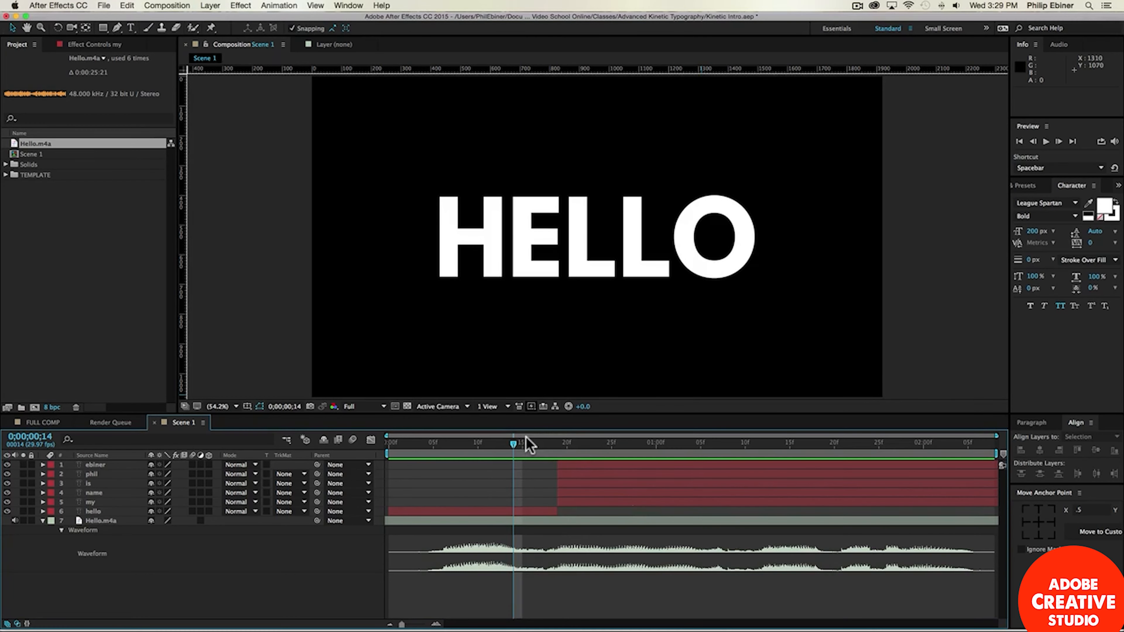
mouse_move(513, 447)
left_mouse_down()
mouse_move(564, 447)
mouse_move(534, 447)
left_mouse_up()
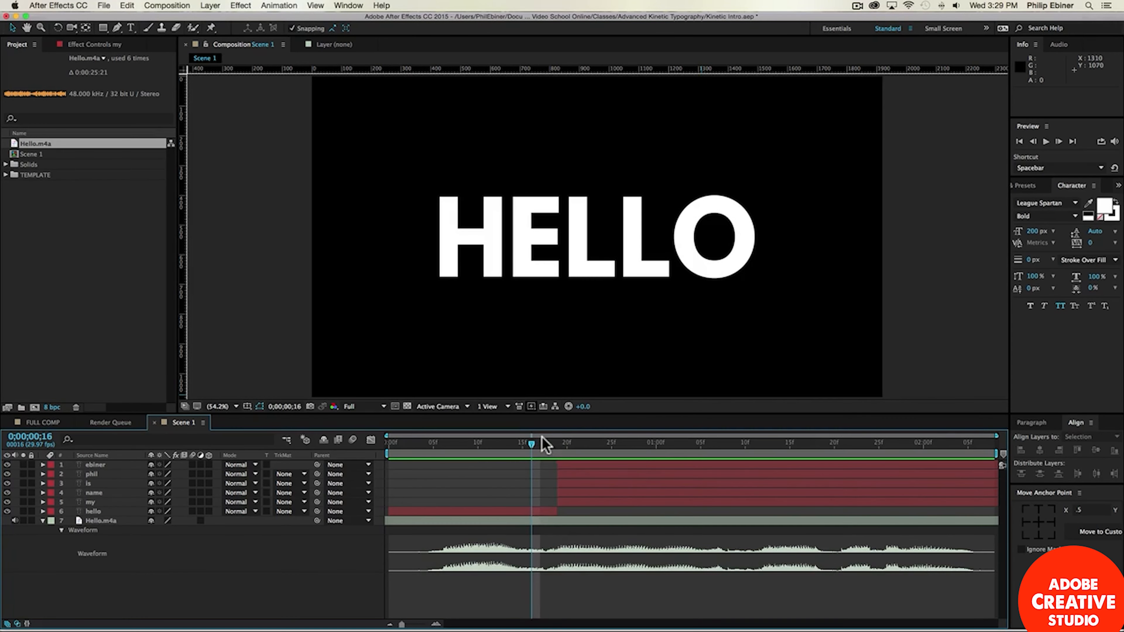
key("super")
mouse_move(550, 445)
left_mouse_down()
mouse_move(894, 449)
mouse_move(768, 465)
mouse_move(552, 462)
left_mouse_up()
Step: Slide the "name" layer to start at 0;00;00;26 and the "is" layer to start at 0;00;01;02
left_click(574, 499)
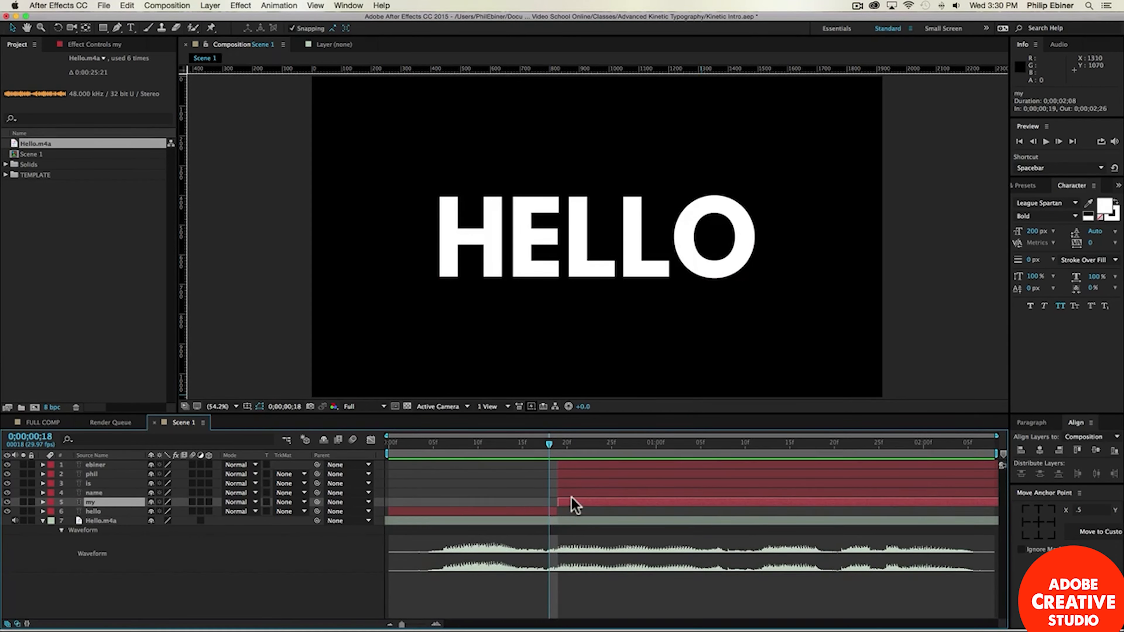
left_click_drag(573, 492, 627, 492)
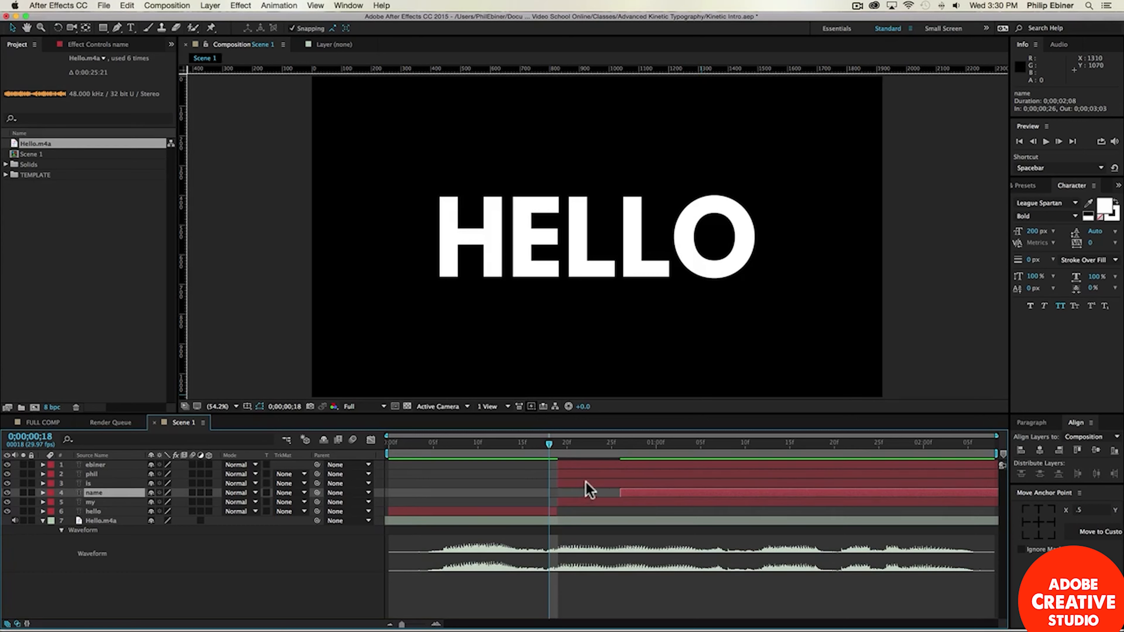
left_click_drag(585, 482, 705, 483)
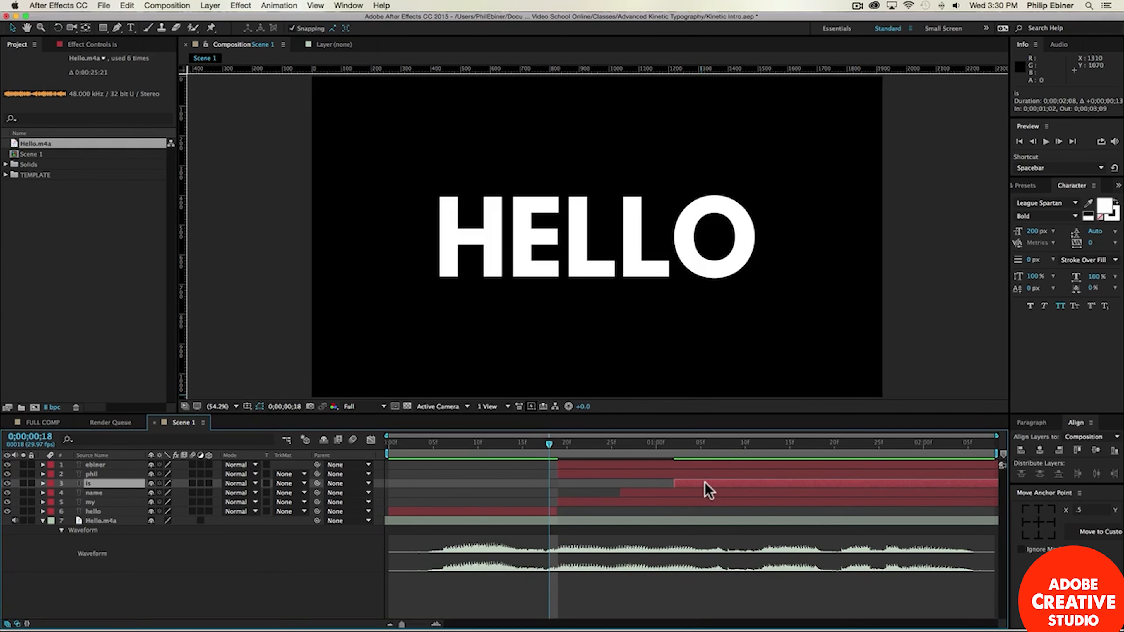
Step: Preview the audio, then slide the first-name layer to start at about 0;00;01;12 and the last-name layer at about 0;00;01;21
key("space")
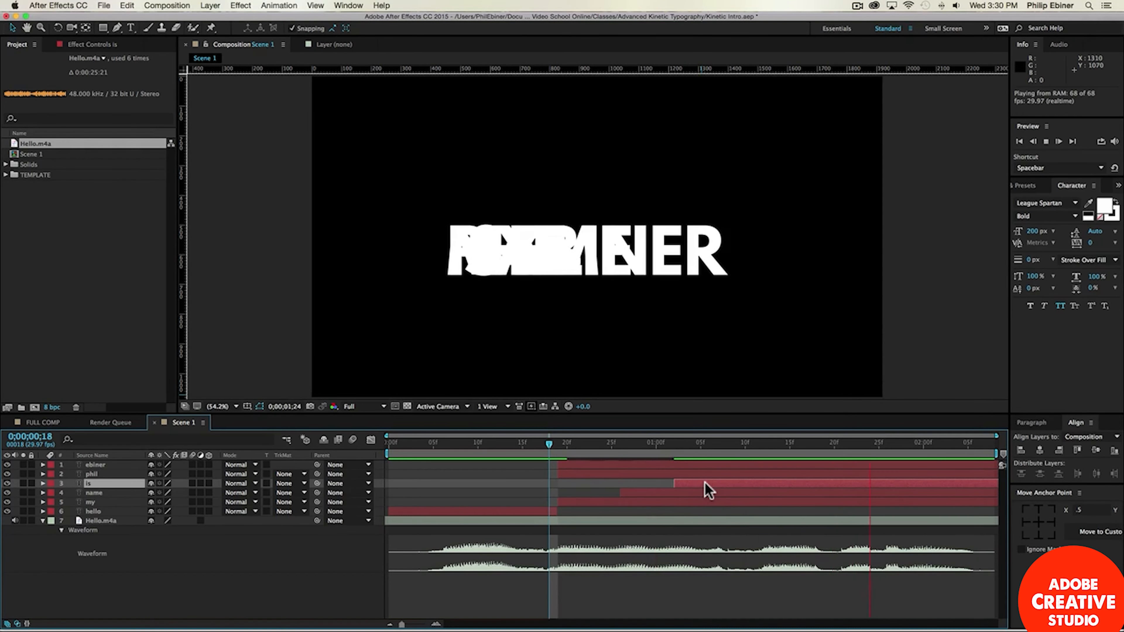
left_click(764, 445)
left_click_drag(590, 475, 790, 479)
left_click_drag(589, 468, 870, 469)
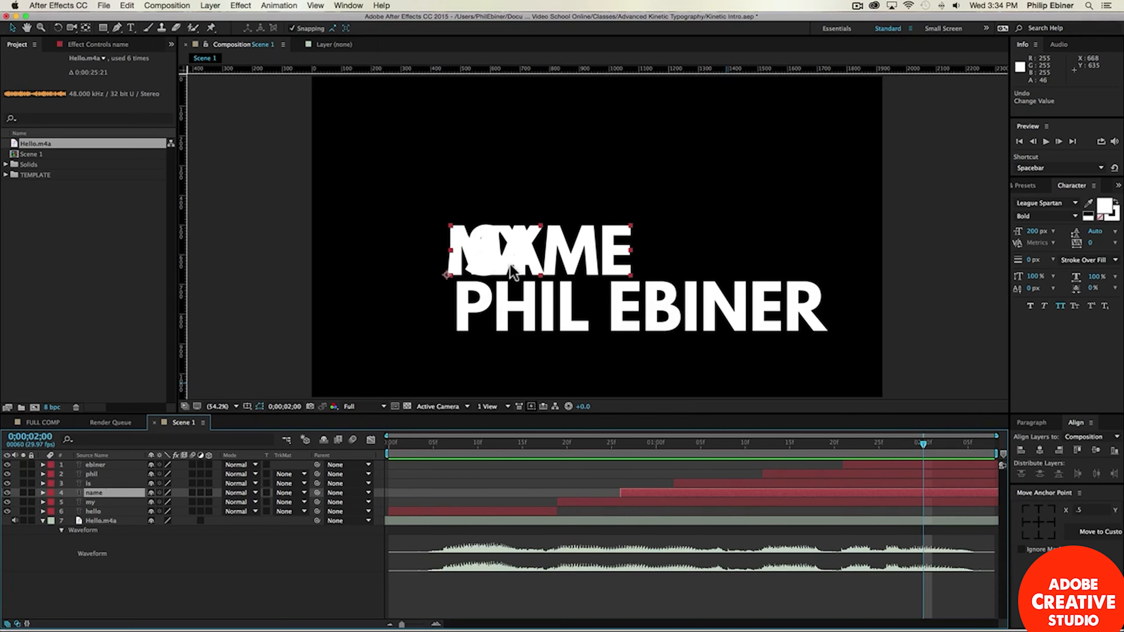
Step: Overlay the proportional grid on the Scene 1 composition view, keeping the Scene 1 timeline open
key("comma")
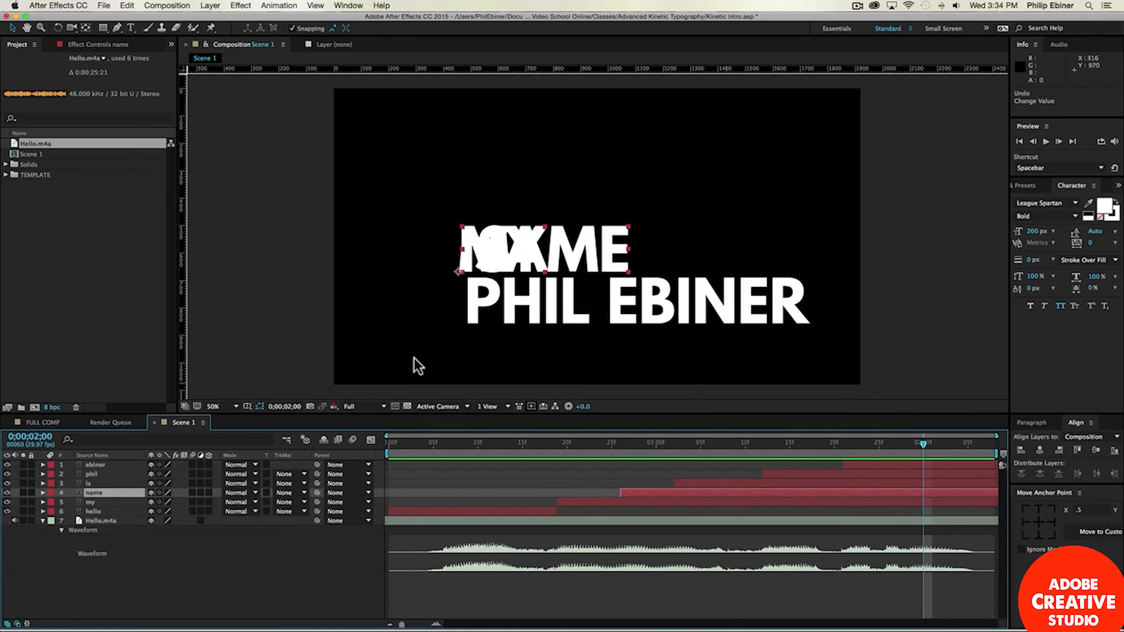
left_click(248, 406)
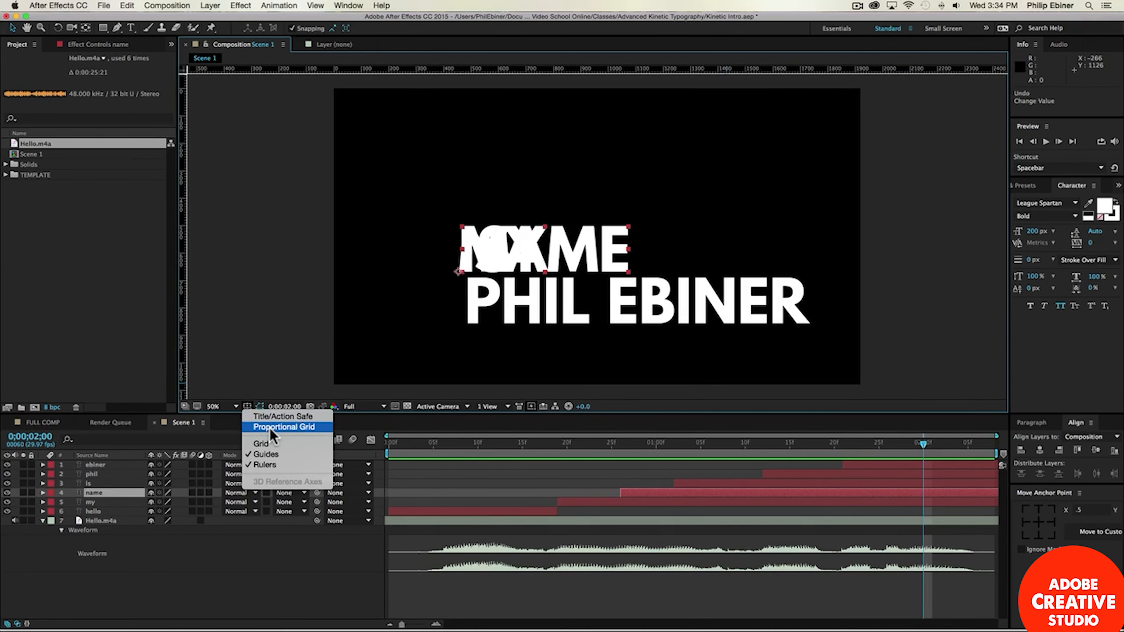
left_click(246, 345)
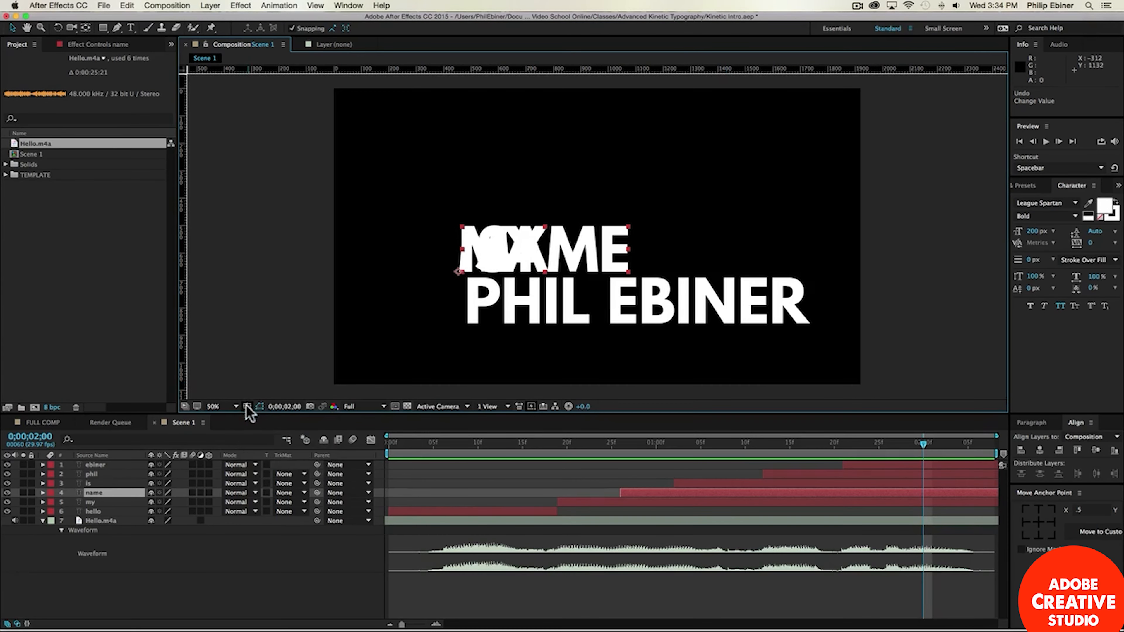
left_click(247, 406)
left_click(270, 428)
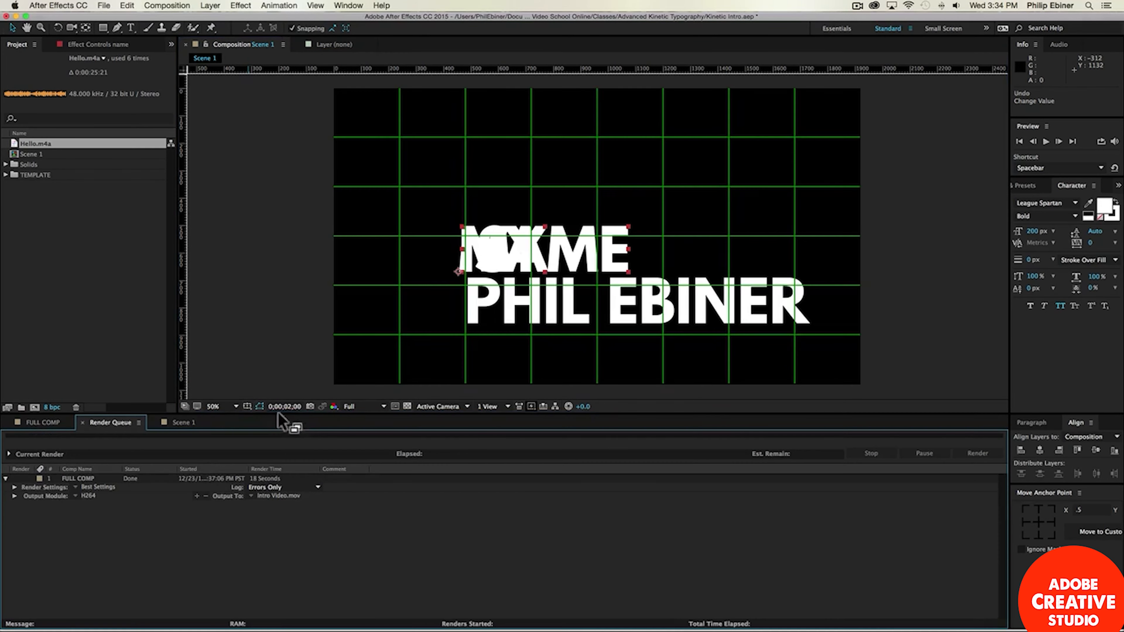
left_click(182, 424)
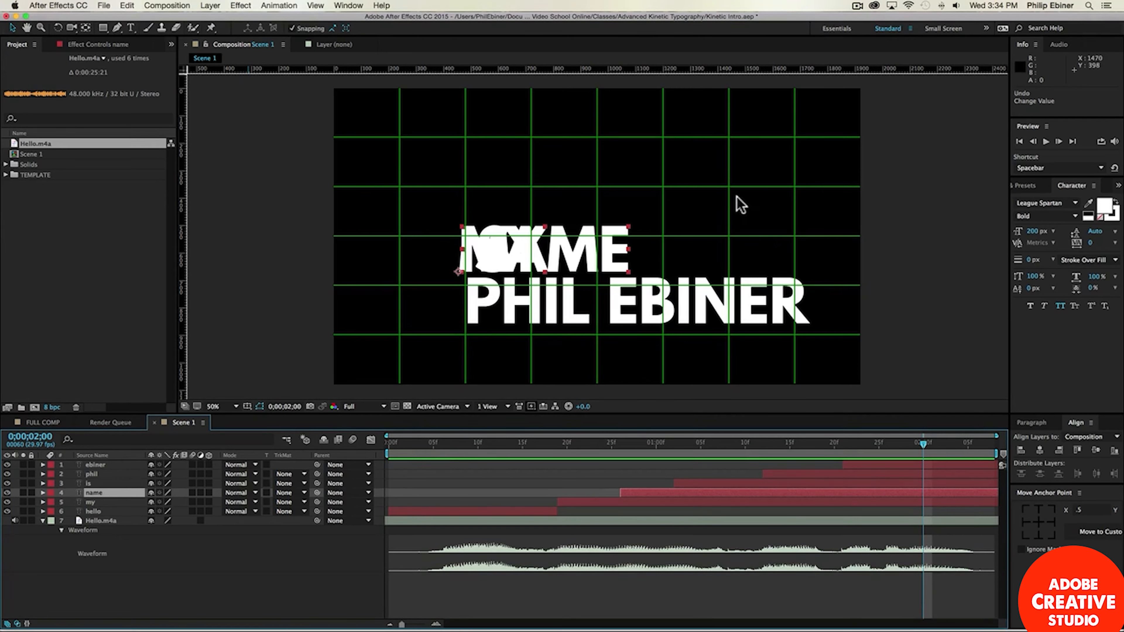
left_click(247, 406)
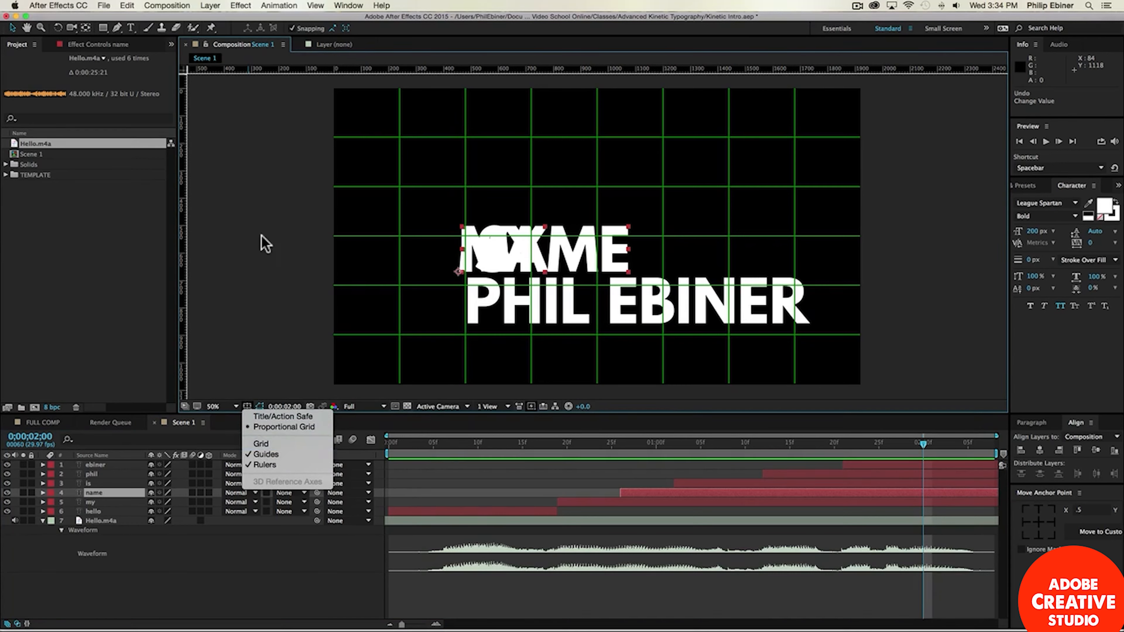
left_click(266, 243)
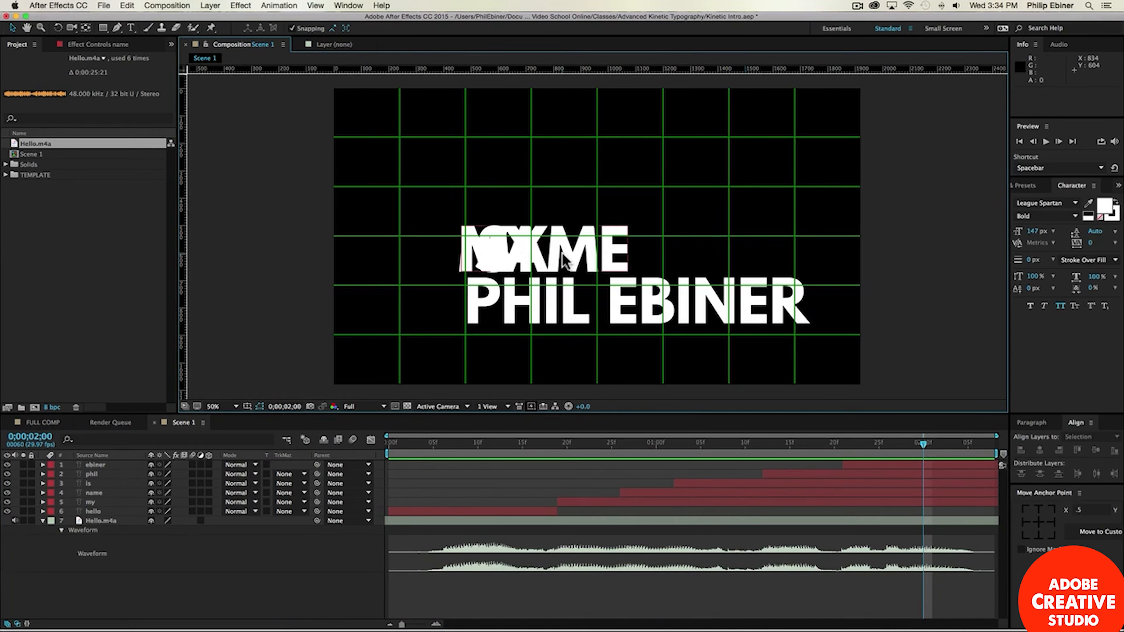
Step: Arrange "my", "name" and "is" in one row above the speaker's name, with "name" at 691.9, 446.5 and "is" at 1376.2, 446.5
left_click_drag(527, 273, 625, 199)
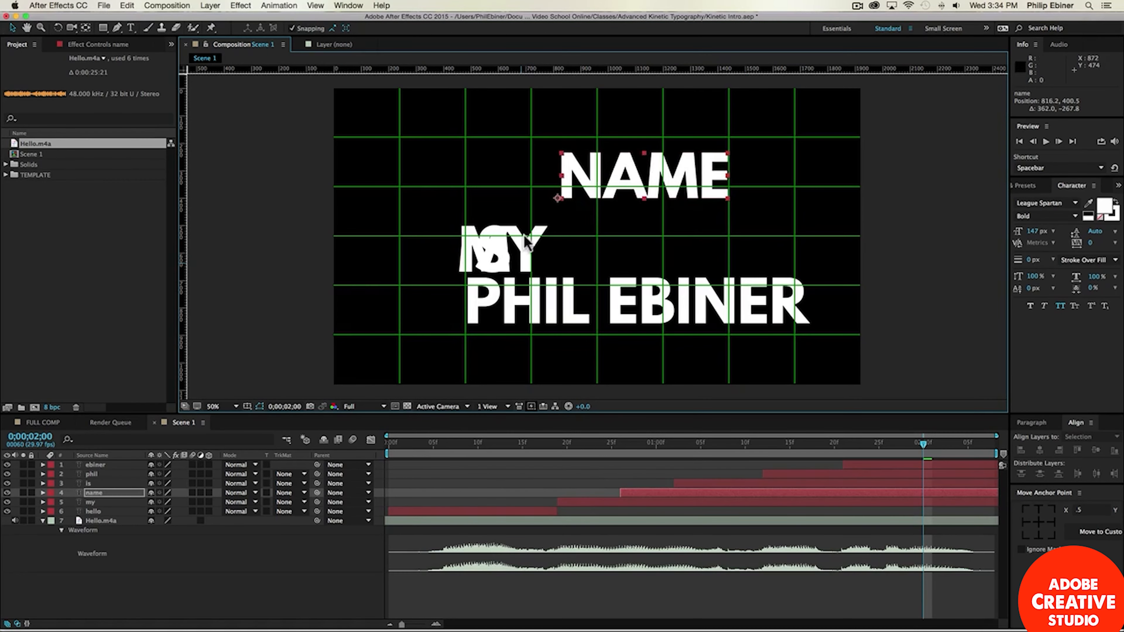
left_click_drag(489, 250, 764, 179)
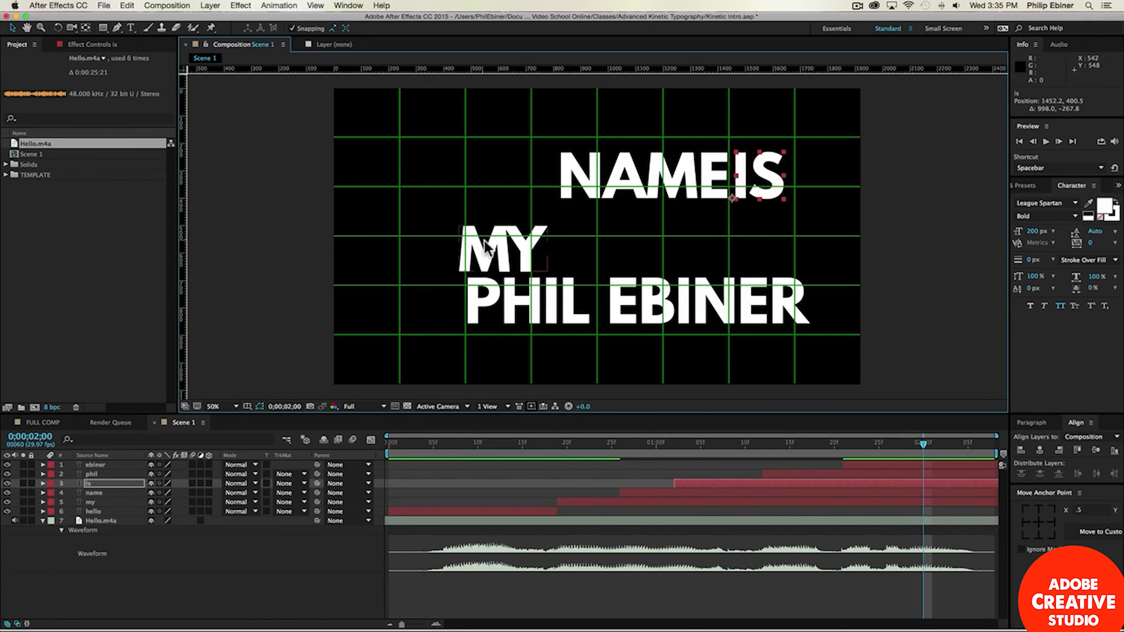
left_click_drag(493, 250, 456, 188)
left_click_drag(604, 175, 572, 190)
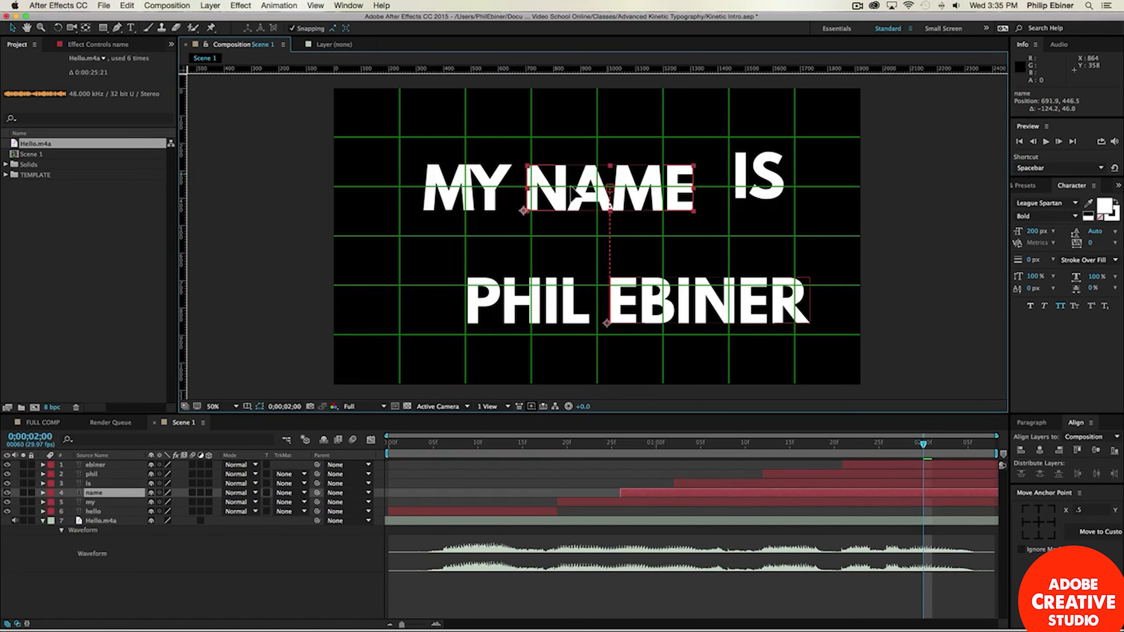
key("comma")
left_click_drag(682, 211, 671, 217)
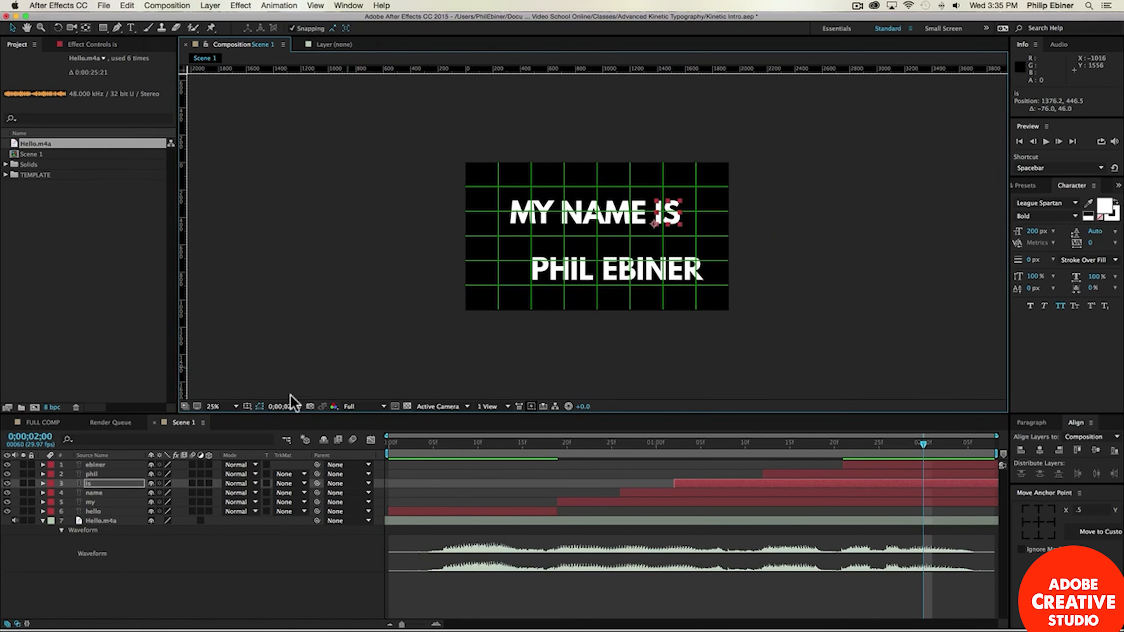
Step: Align the "my", "name" and "is" layers to each other by their vertical centres, using the selection as reference
left_click(217, 406)
left_click(258, 426)
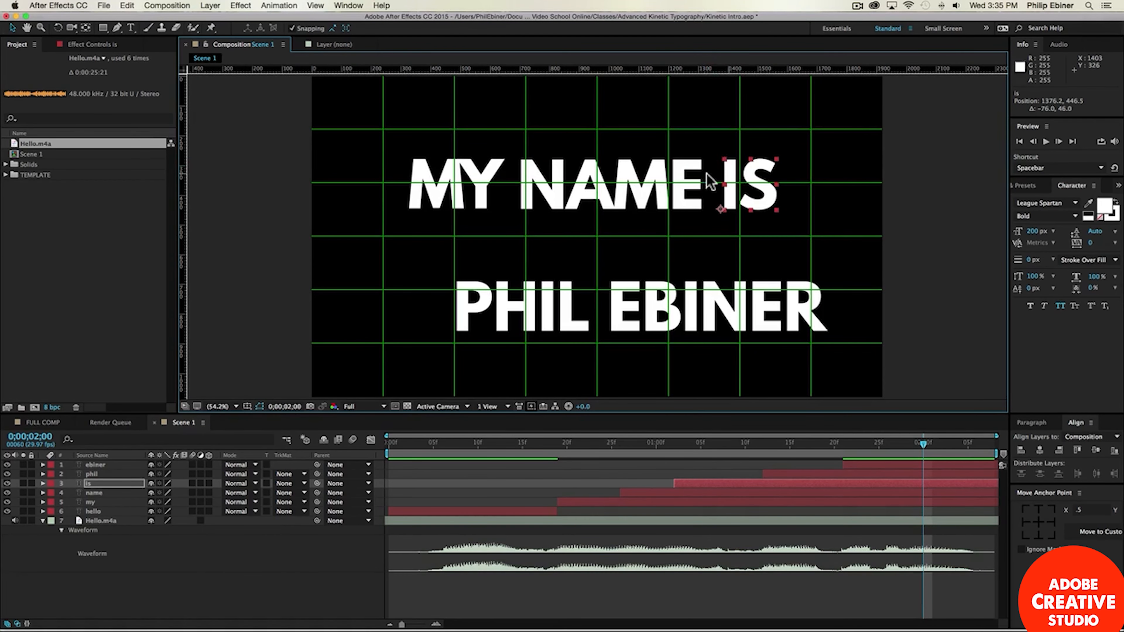
left_click(681, 180, "shift")
left_click(445, 183, "shift")
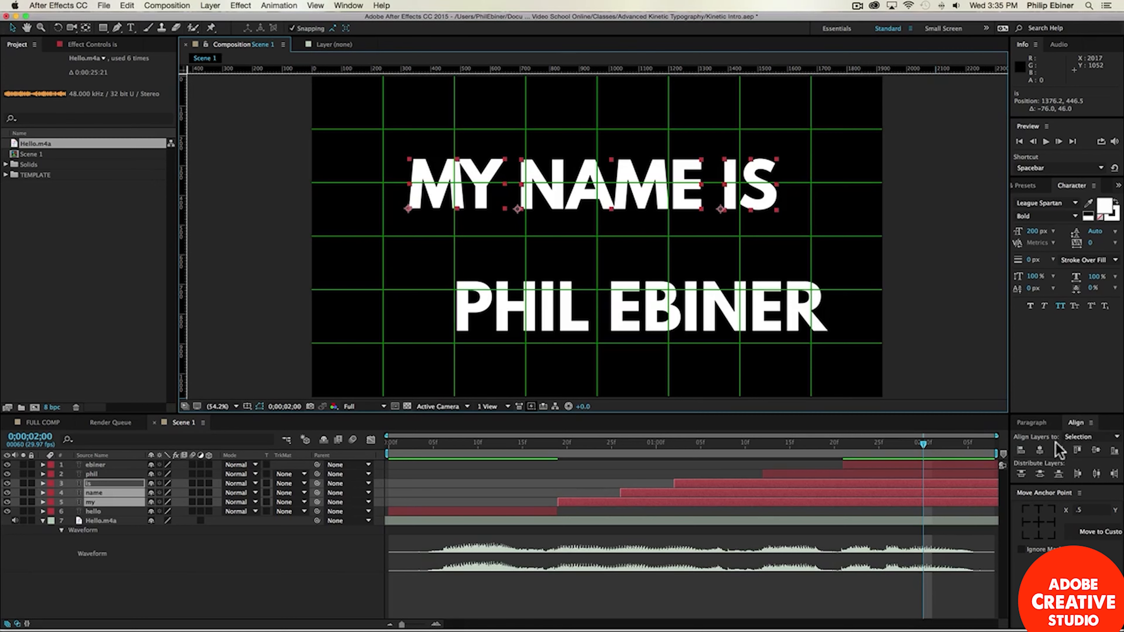
left_click(1094, 451)
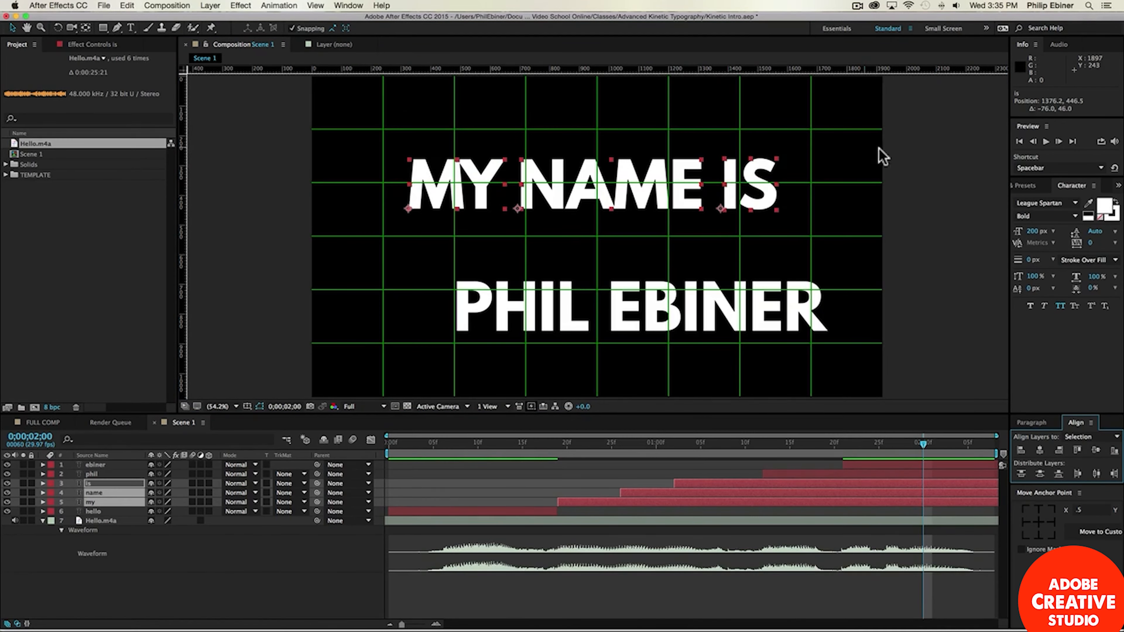
Step: Displace "name" and "is" vertically, realign them with "my" by vertical centre, and move the whole row slightly right and down
left_click(915, 153)
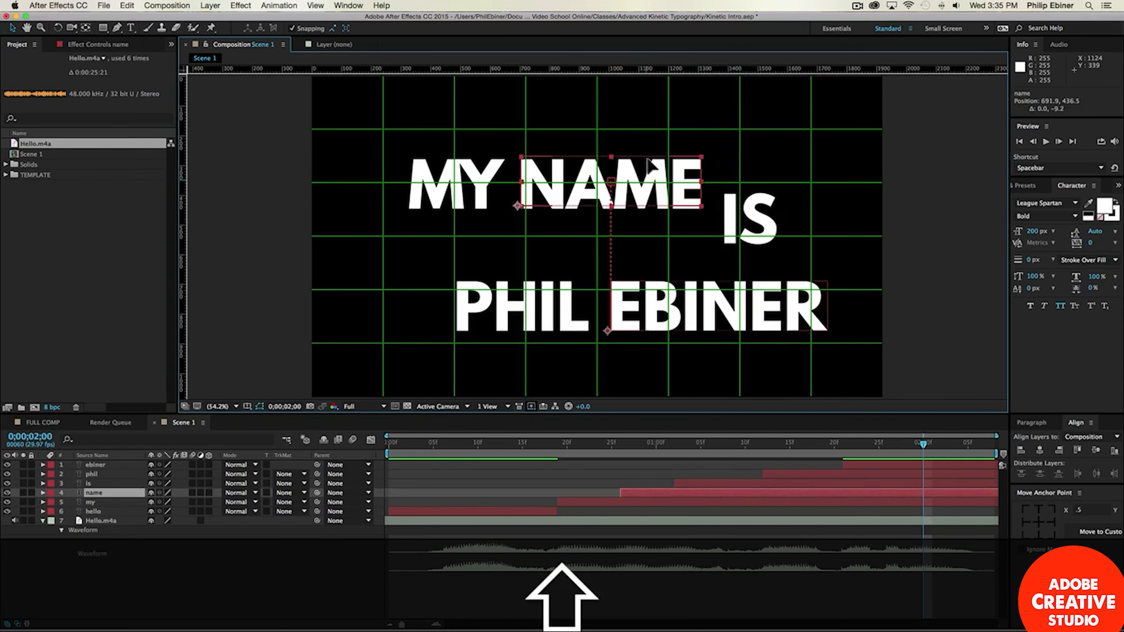
left_click(755, 223, "shift")
left_click(476, 191, "shift")
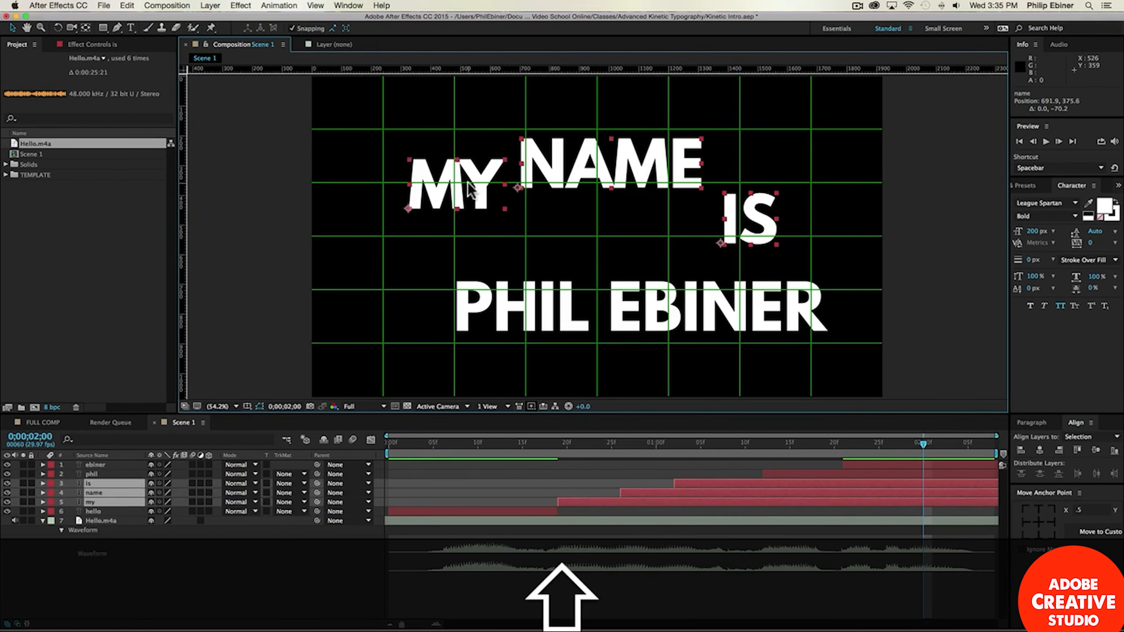
left_click(1095, 450)
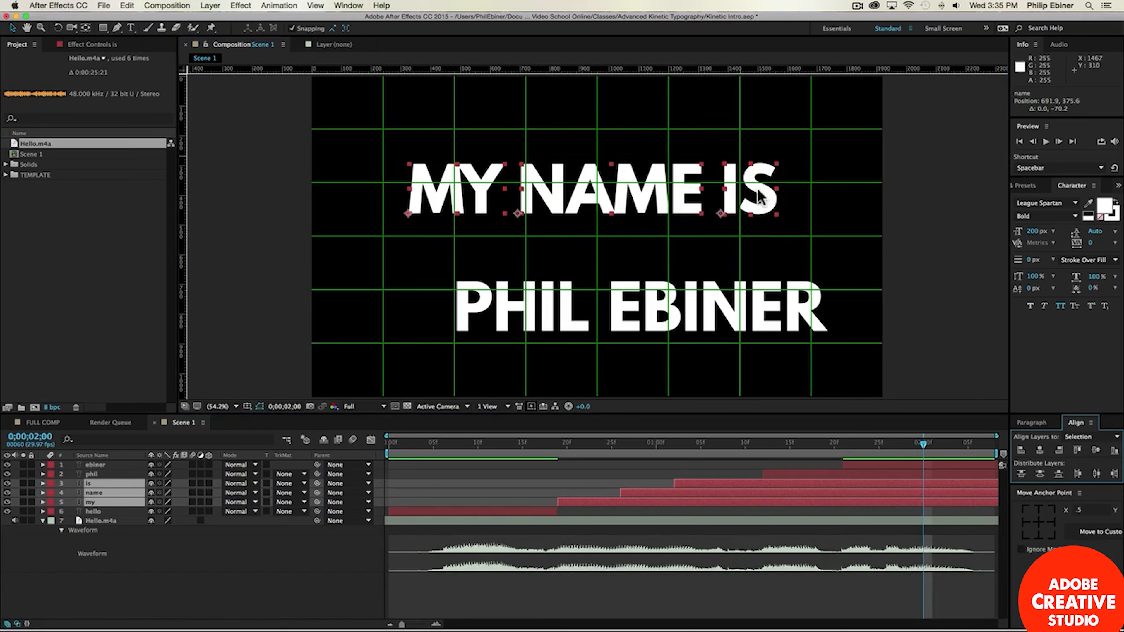
mouse_move(684, 194)
left_mouse_down()
mouse_move(701, 202)
mouse_move(690, 193)
left_mouse_up()
left_click(927, 177)
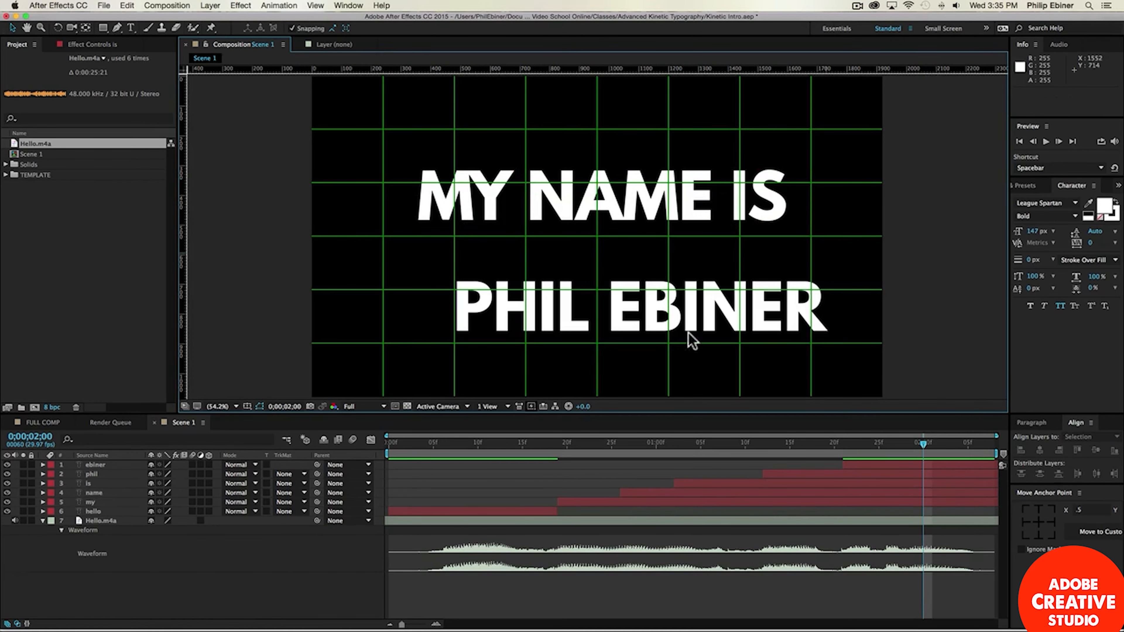
Step: Set the first-name text size to 350 px and move it about 127 px left, under the start of "my"
left_click(556, 319)
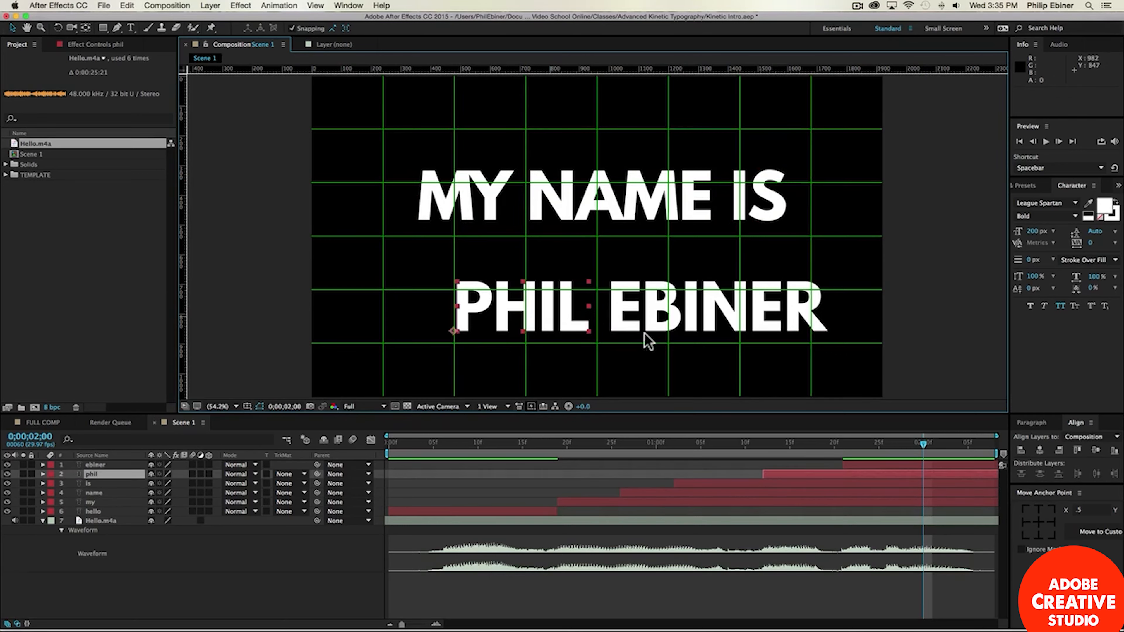
left_click(1036, 233)
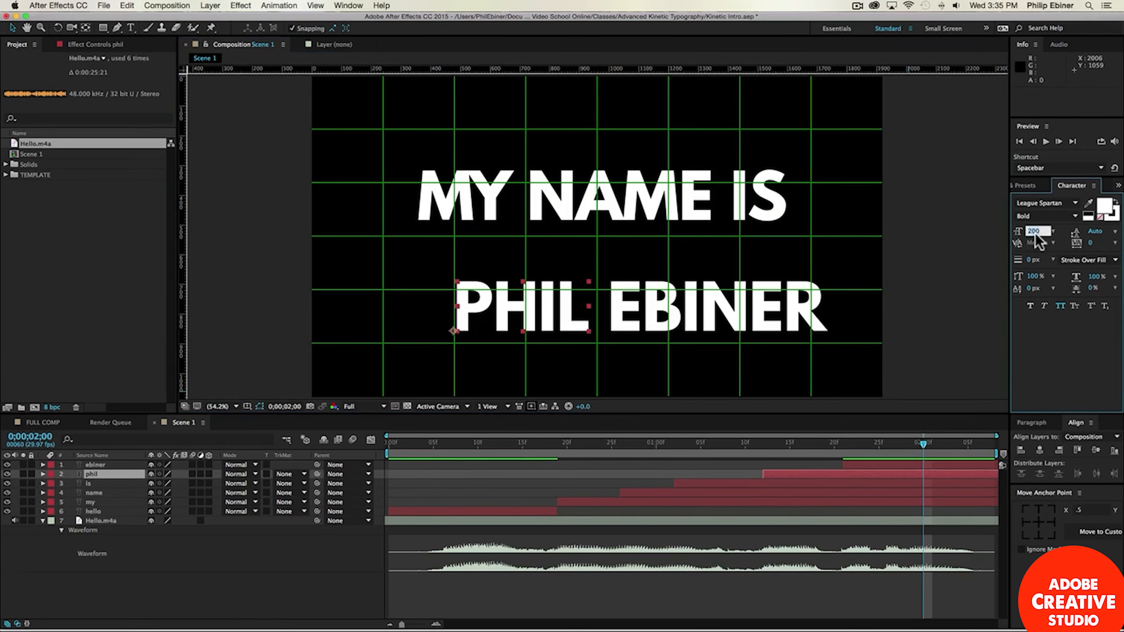
type("2")
key("BackSpace")
type("350")
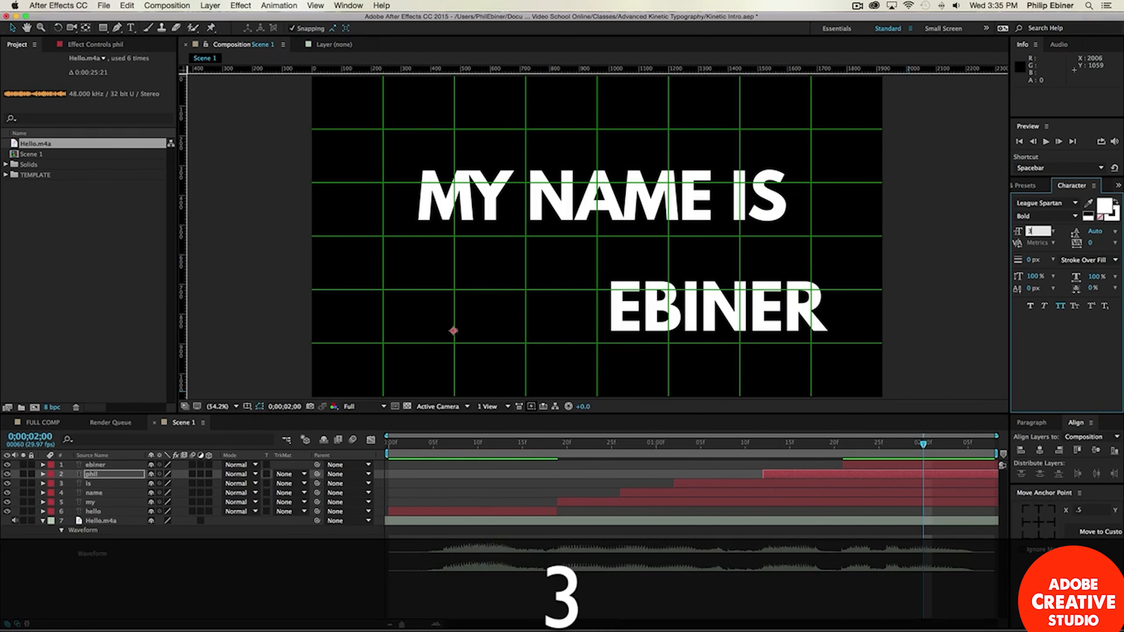
key("Return")
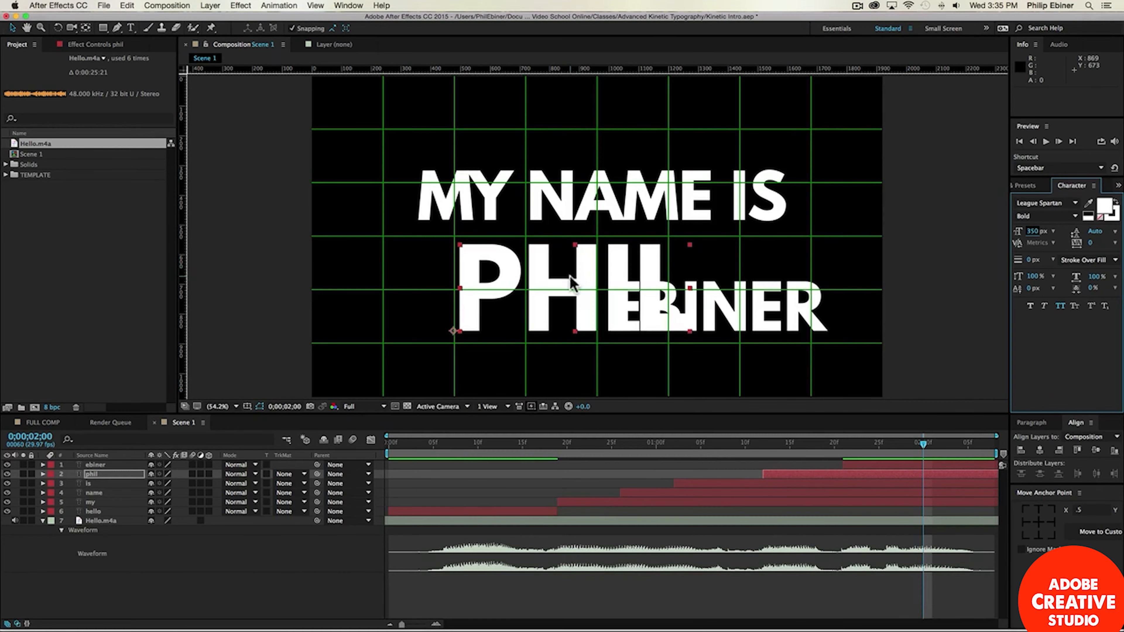
left_click_drag(573, 267, 531, 278)
Step: Reduce the last-name text size to 139 px and place it at 1080.0, 686.8, beside the upper part of the first name
left_click(714, 327)
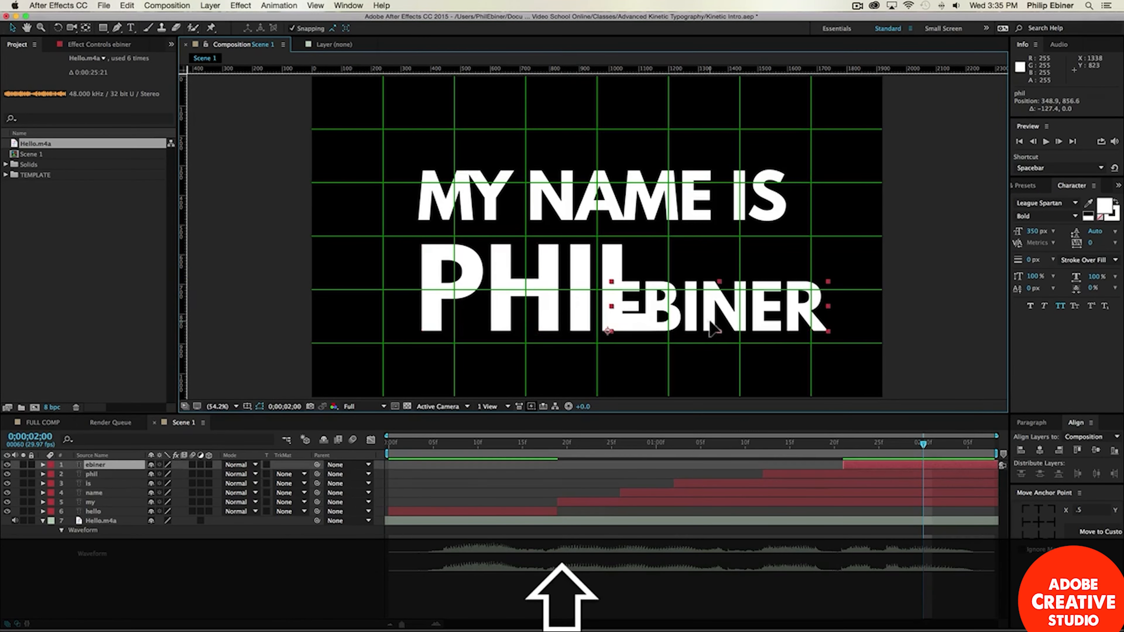
left_click_drag(1001, 236, 997, 236)
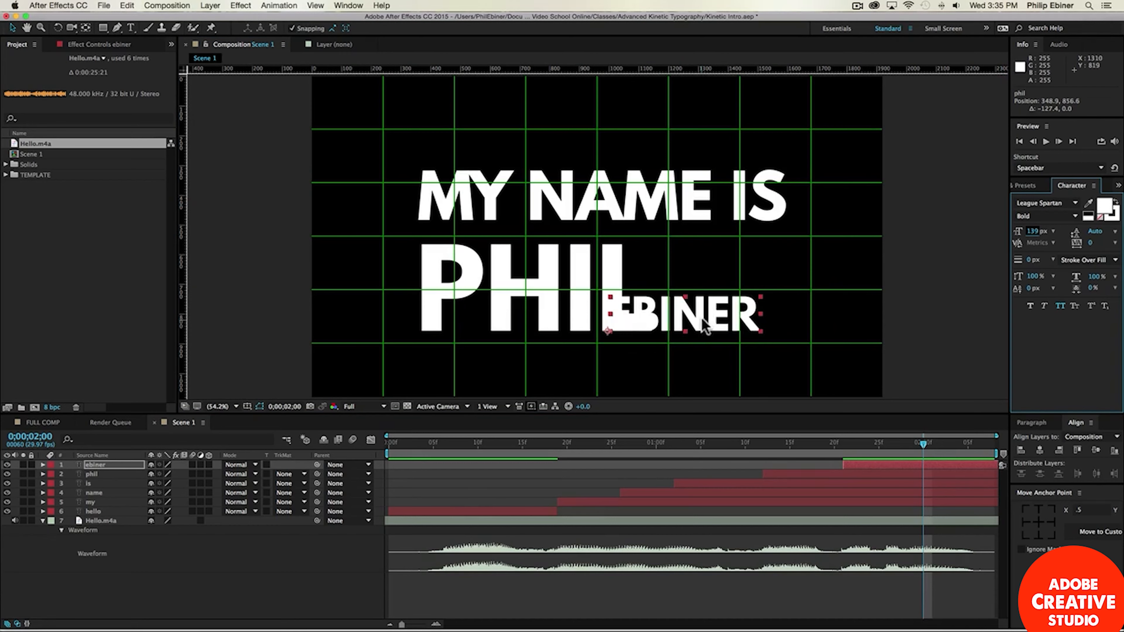
left_click_drag(720, 318, 724, 271)
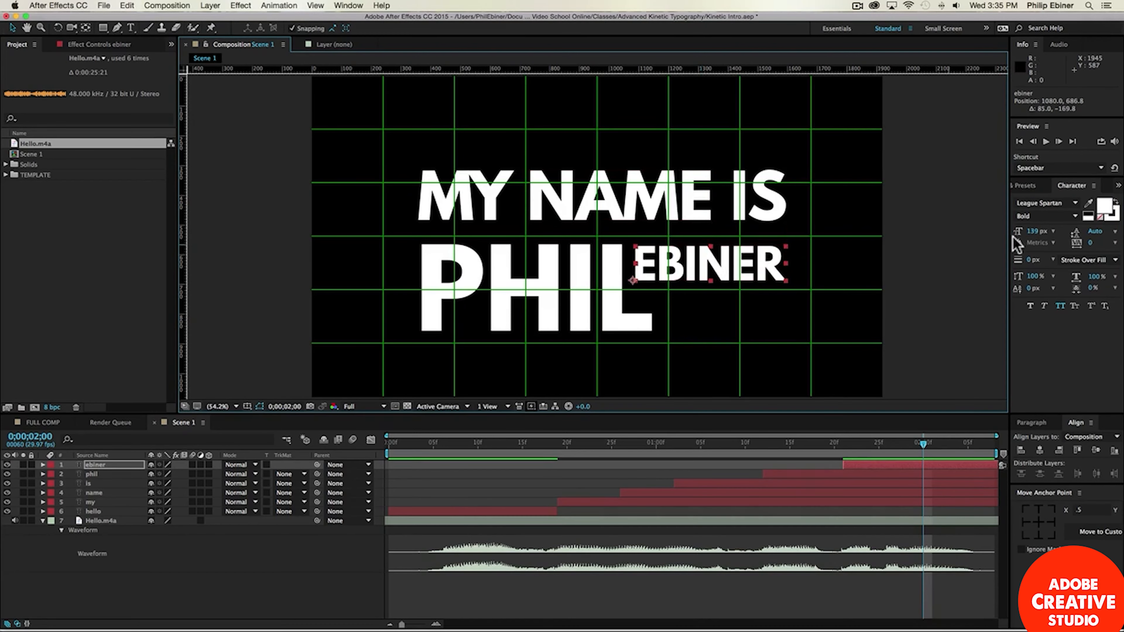
Step: Set the last-name text size to 142 px, position it at 1074.4, 688.6, and hide the proportional grid
left_click_drag(1037, 231, 1045, 230)
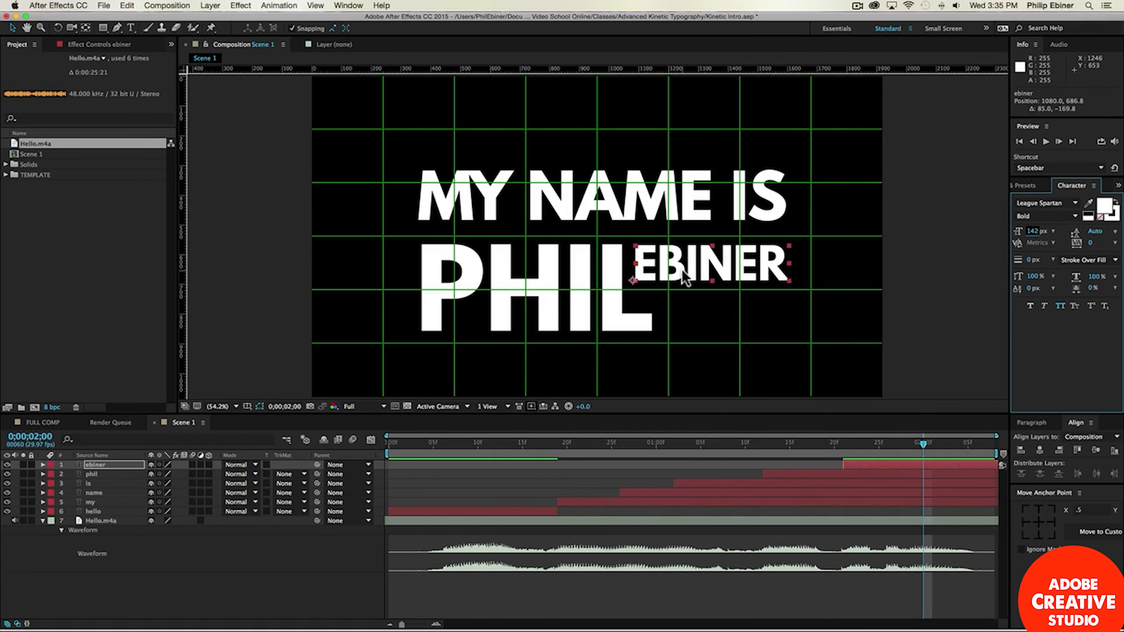
left_click_drag(656, 275, 655, 275)
left_click(260, 407)
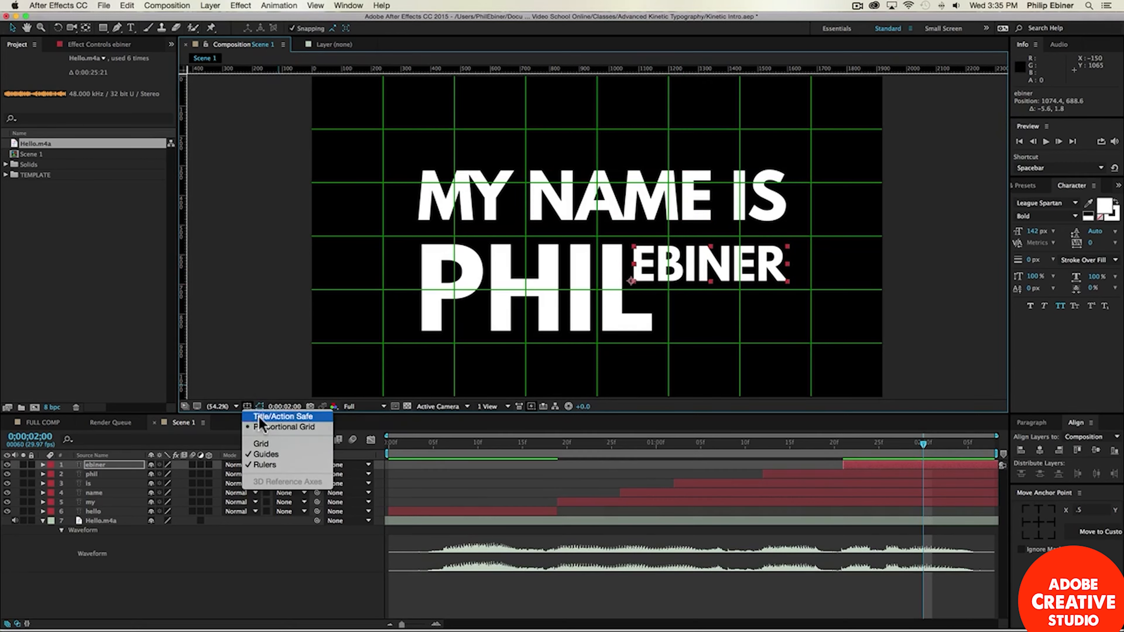
left_click(266, 436)
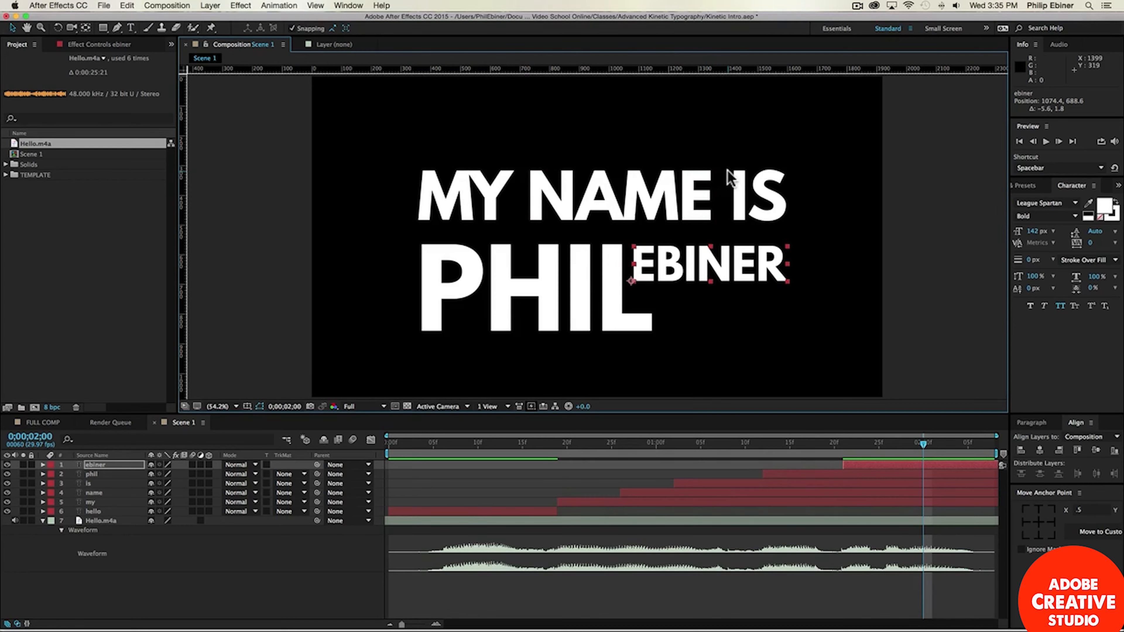
Step: Select the first-name and last-name layers together and nudge them up about 20 px, closer to the "my name is" row
left_click(632, 259)
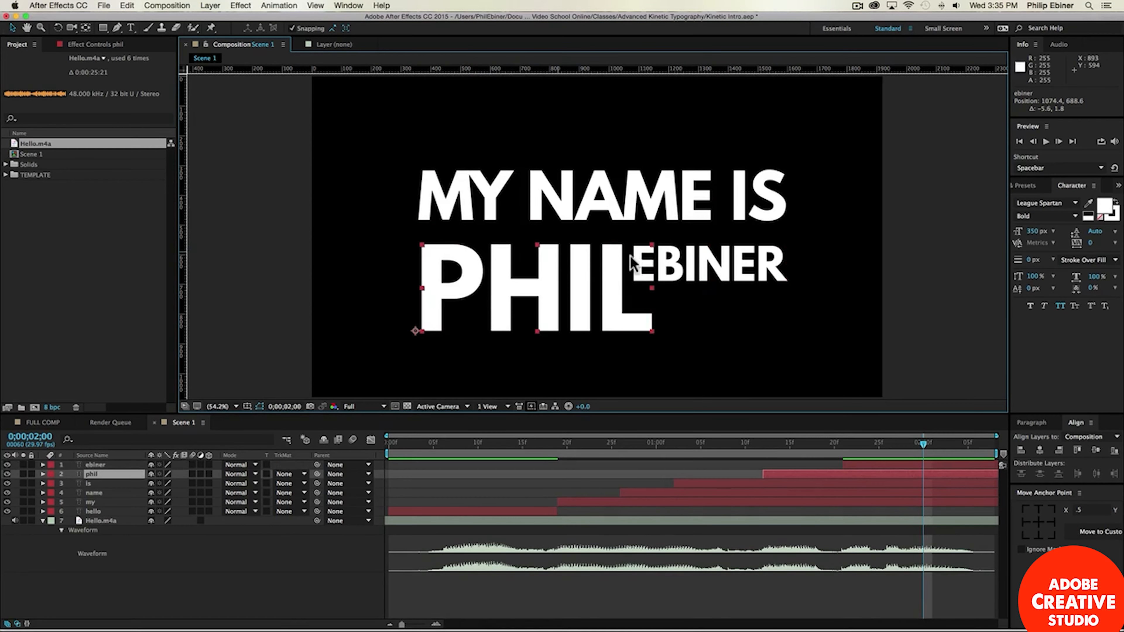
left_click(681, 266, "shift")
key("shift+Up")
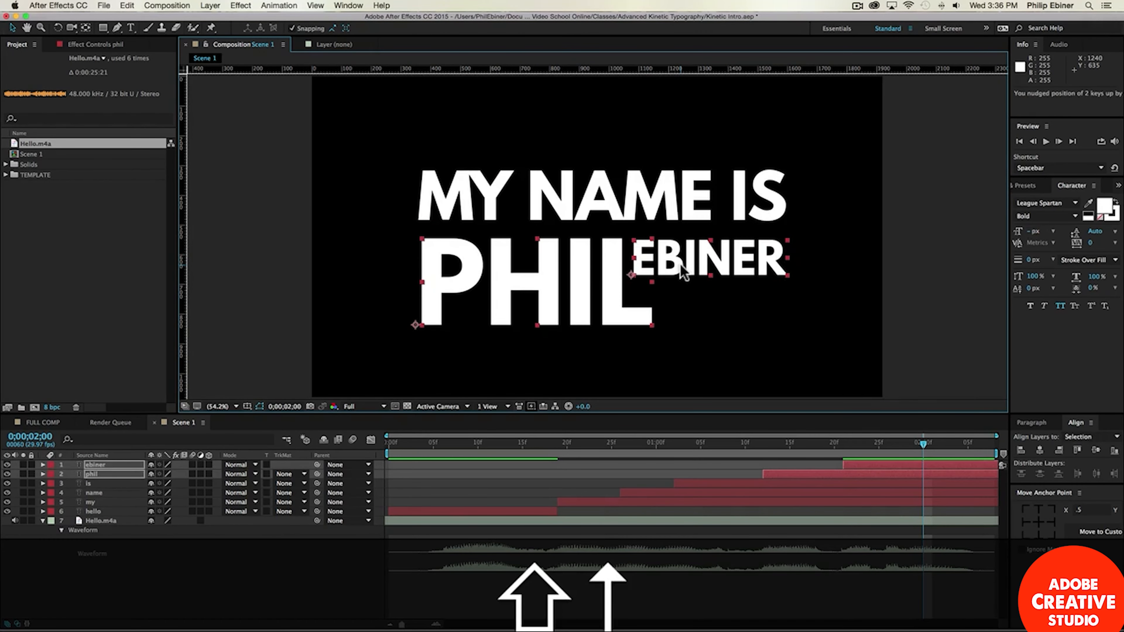
key("shift+Down")
key("shift+Up")
key("Up")
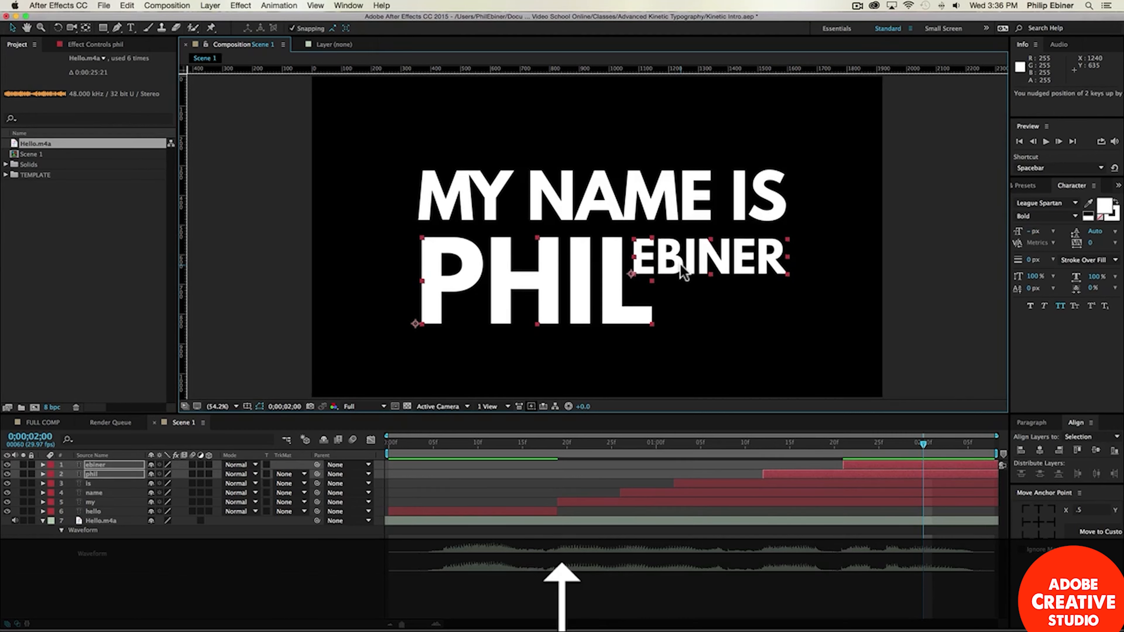
key("Down")
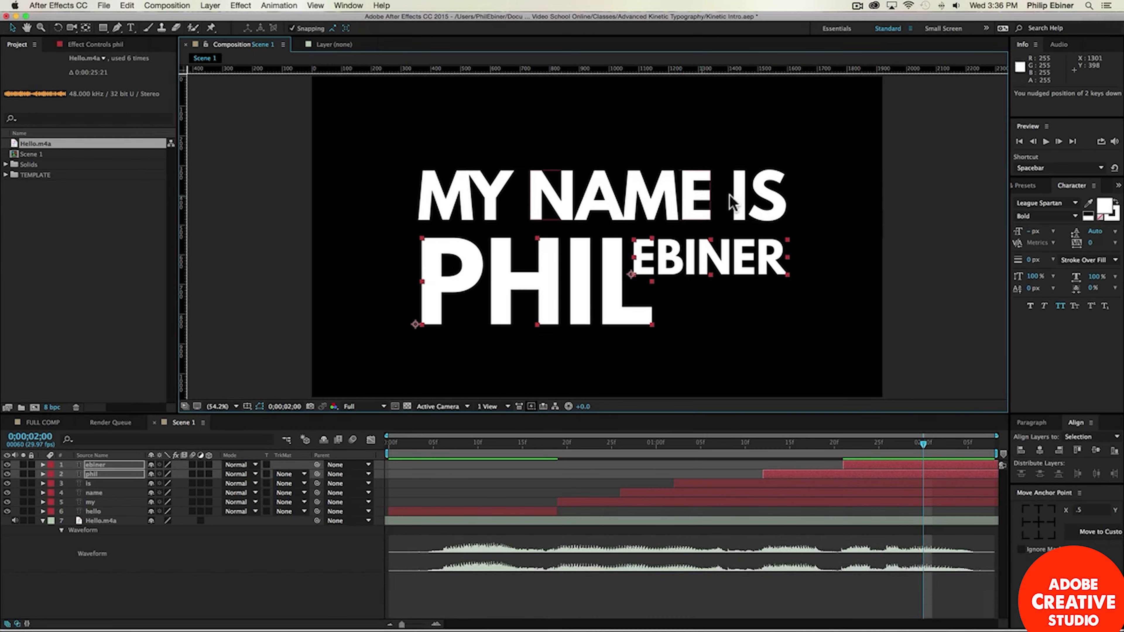
Step: Add "is", "name" and "my" to the selection, move all five layers up about 42 px, and deselect them
left_click(763, 194, "shift")
left_click(640, 204, "shift")
left_click(449, 195, "shift")
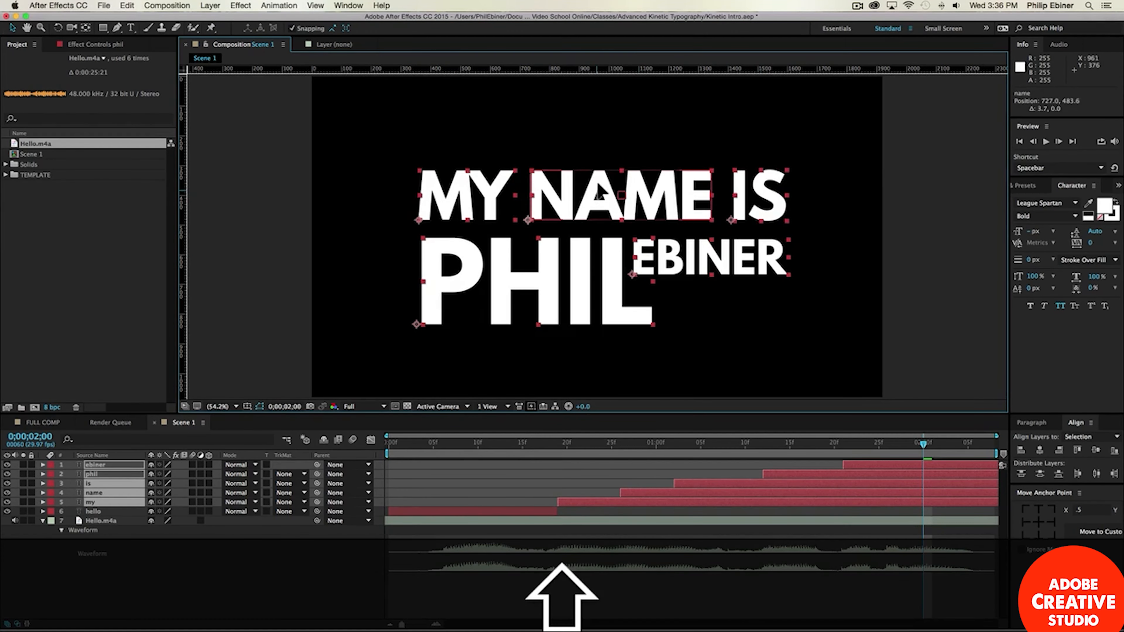
left_click_drag(597, 193, 598, 183)
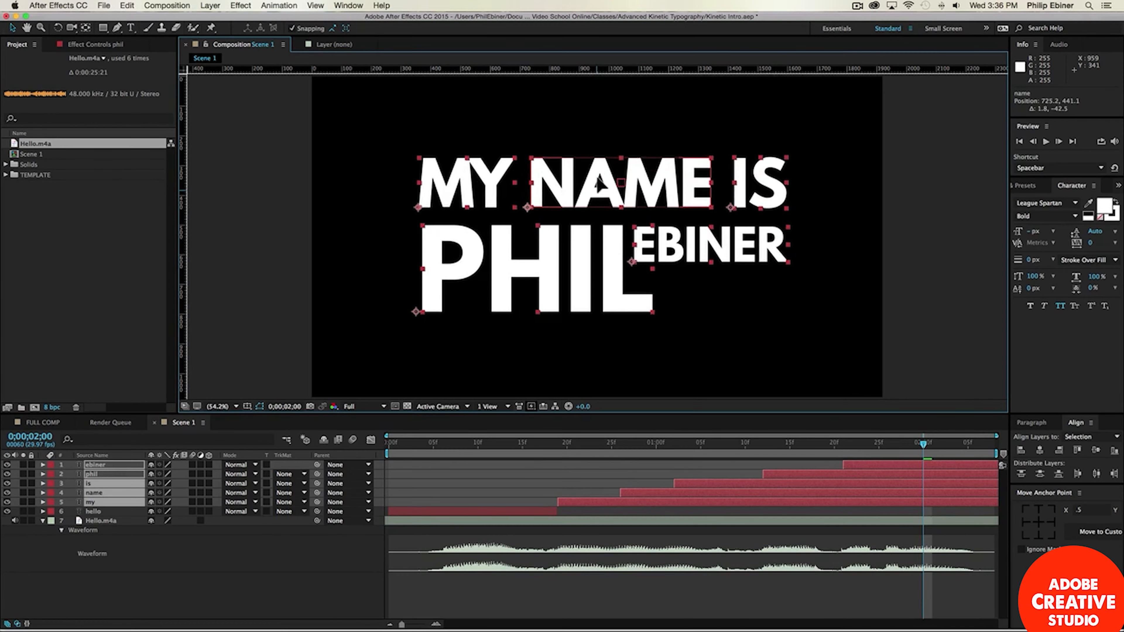
left_click(938, 190)
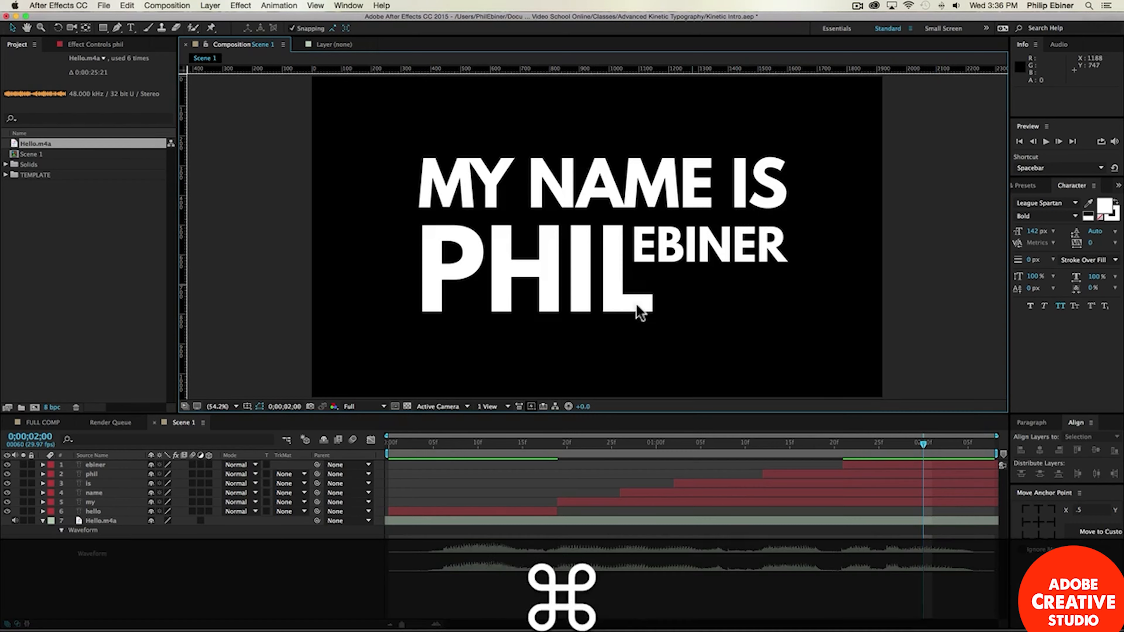
Step: Switch to QuickTime Player, mute and play Intro Video.mov as a reference, minimize it, and return to After Effects
key("super+Tab")
left_click(673, 301)
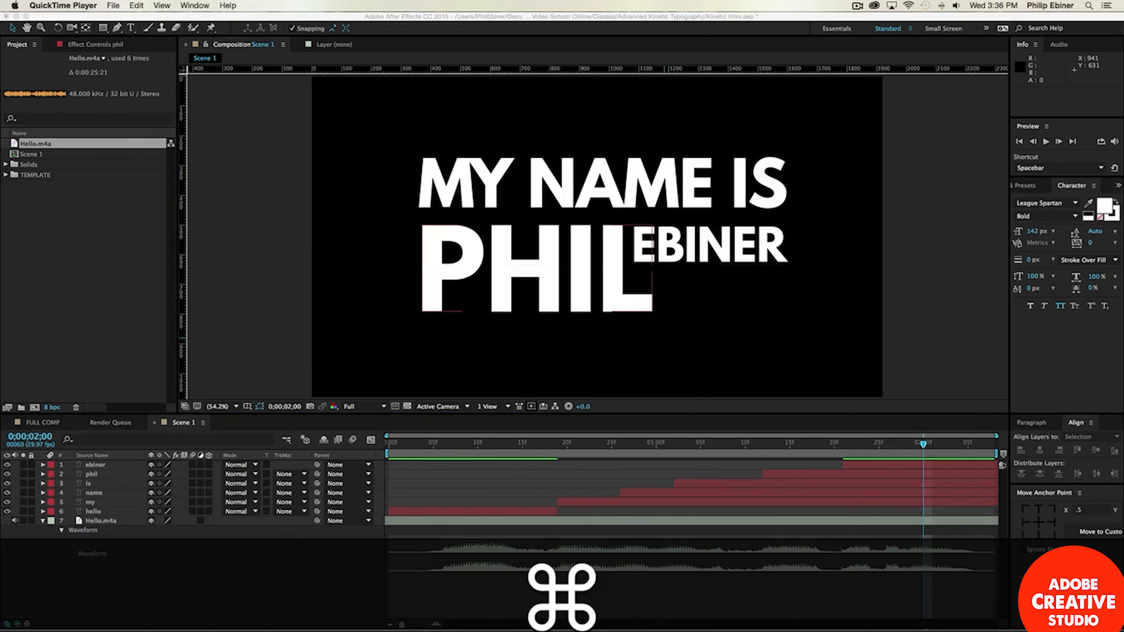
mouse_move(929, 629)
left_click(991, 613)
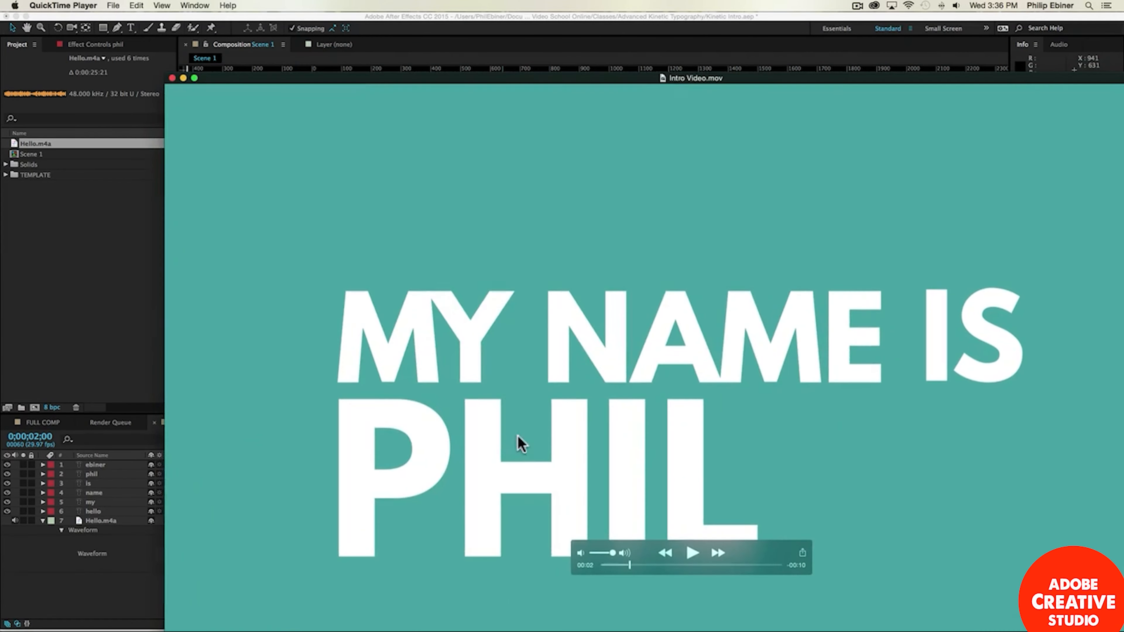
left_click_drag(613, 553, 592, 553)
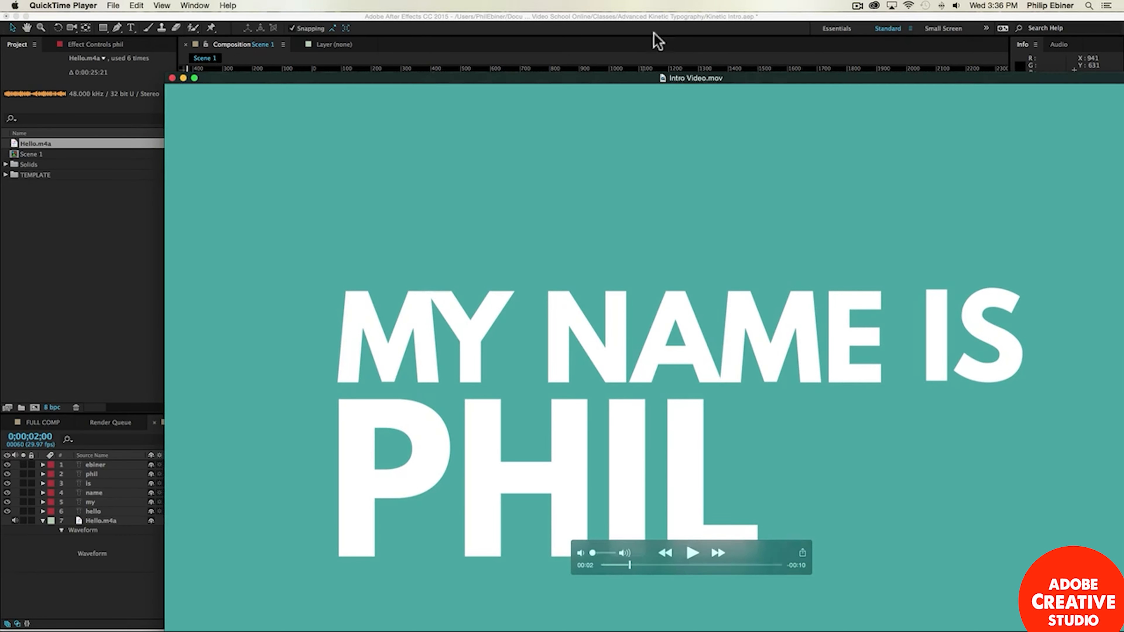
double_click(638, 82)
key("space")
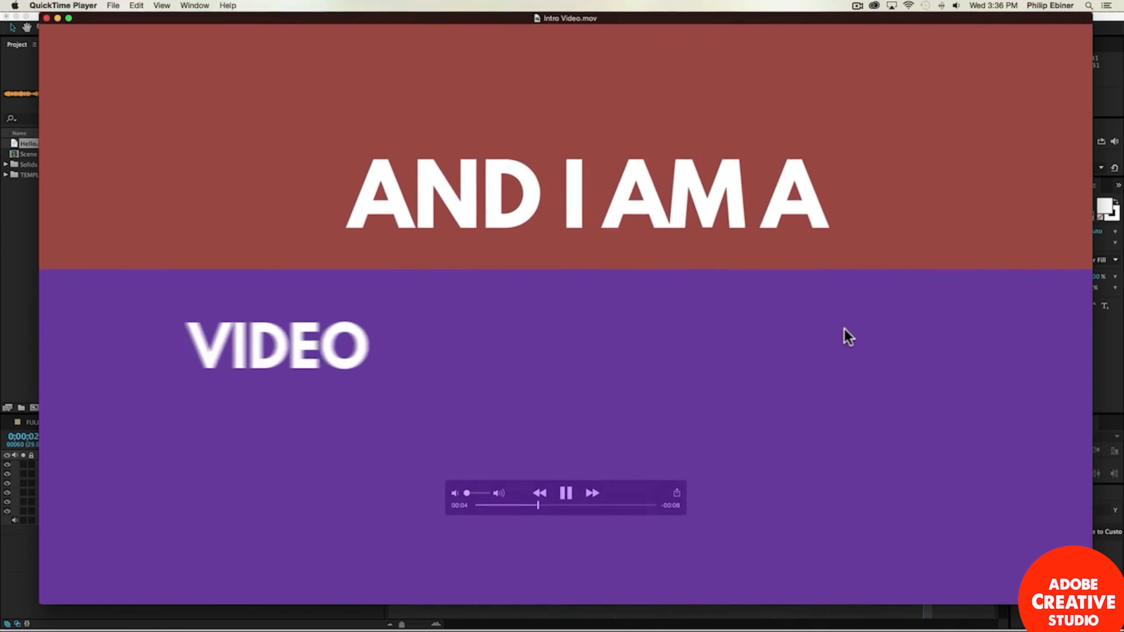
left_click(57, 18)
left_click(971, 285)
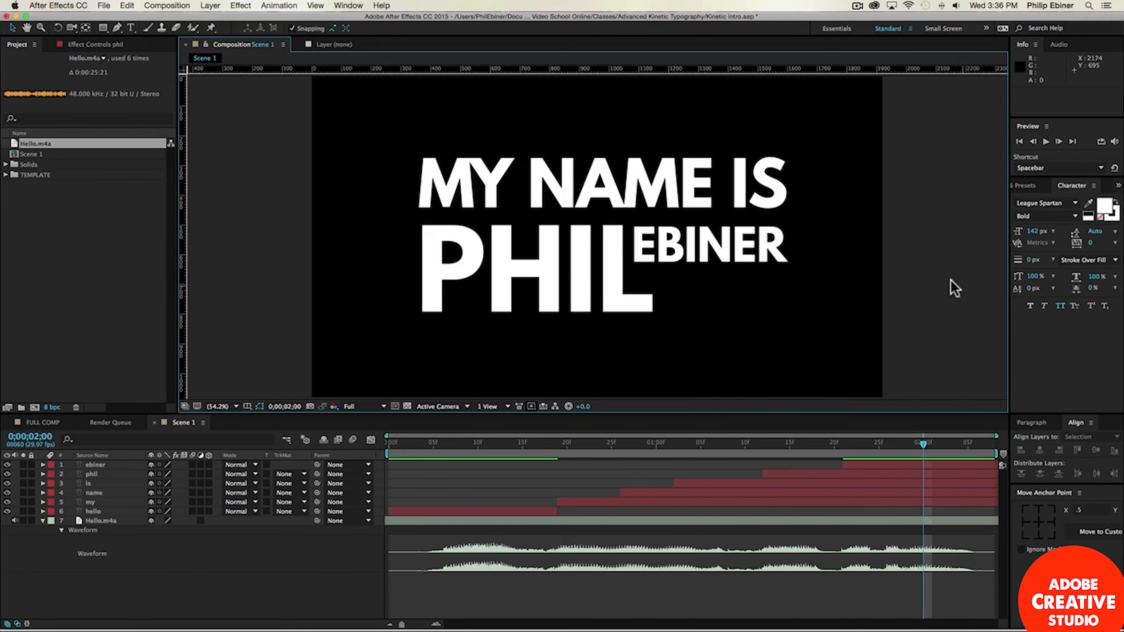
Step: Play back Scene 1 with the voice recording, stop it, and set the current time to 0;00;00;07
key("space")
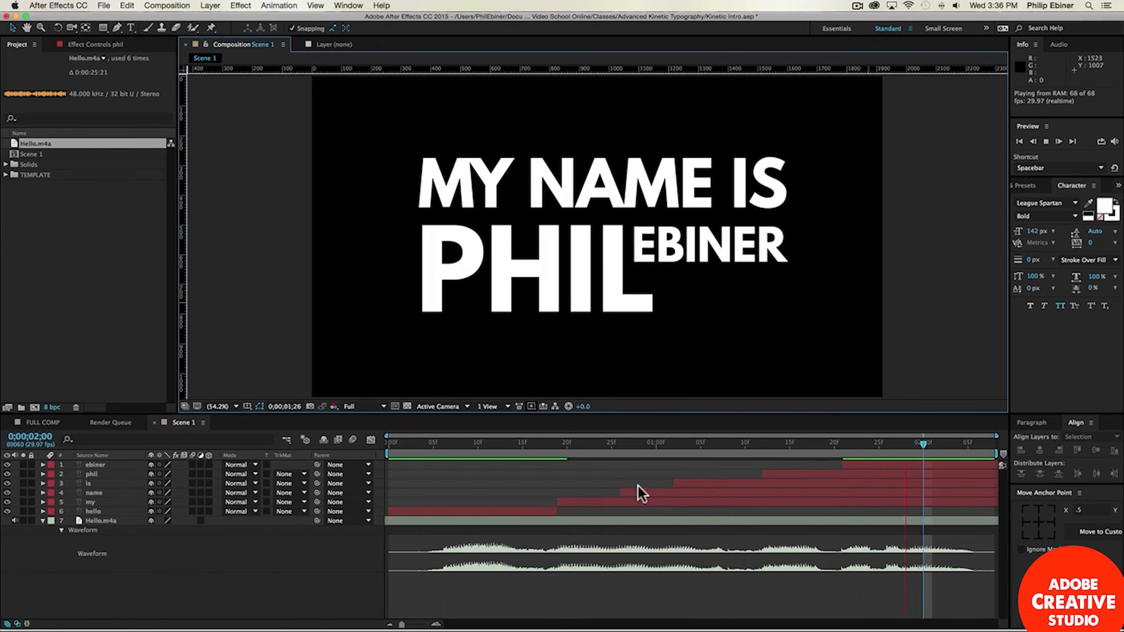
key("space")
left_click_drag(569, 449, 452, 446)
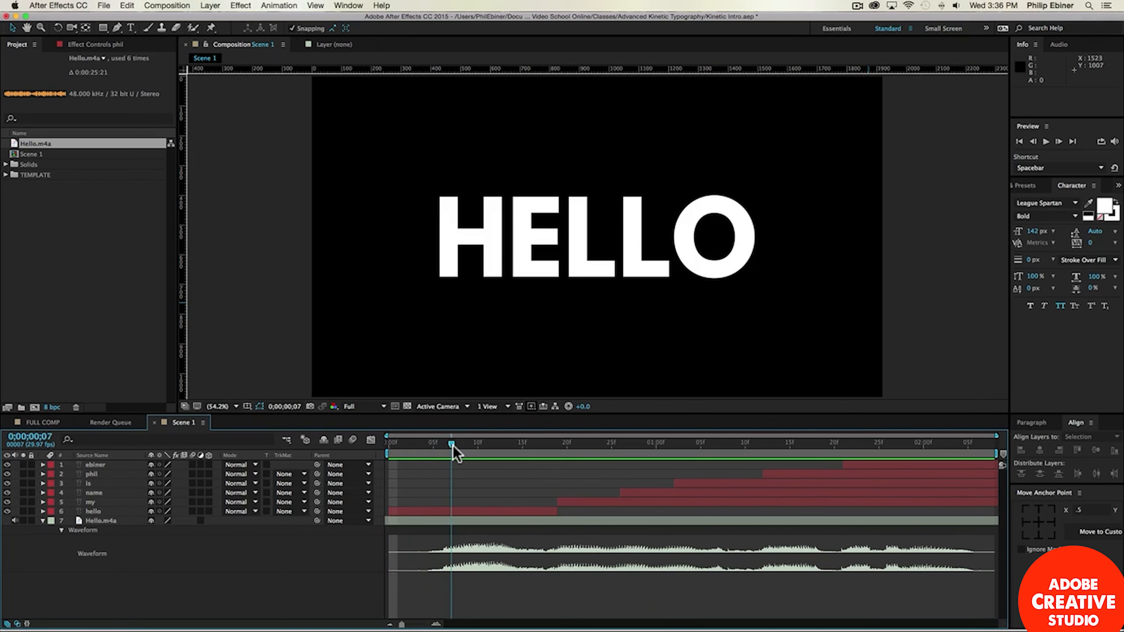
Step: Select the "hello" layer and use the Move Anchor Point script to put its anchor point in the centre of the word
left_click(380, 512)
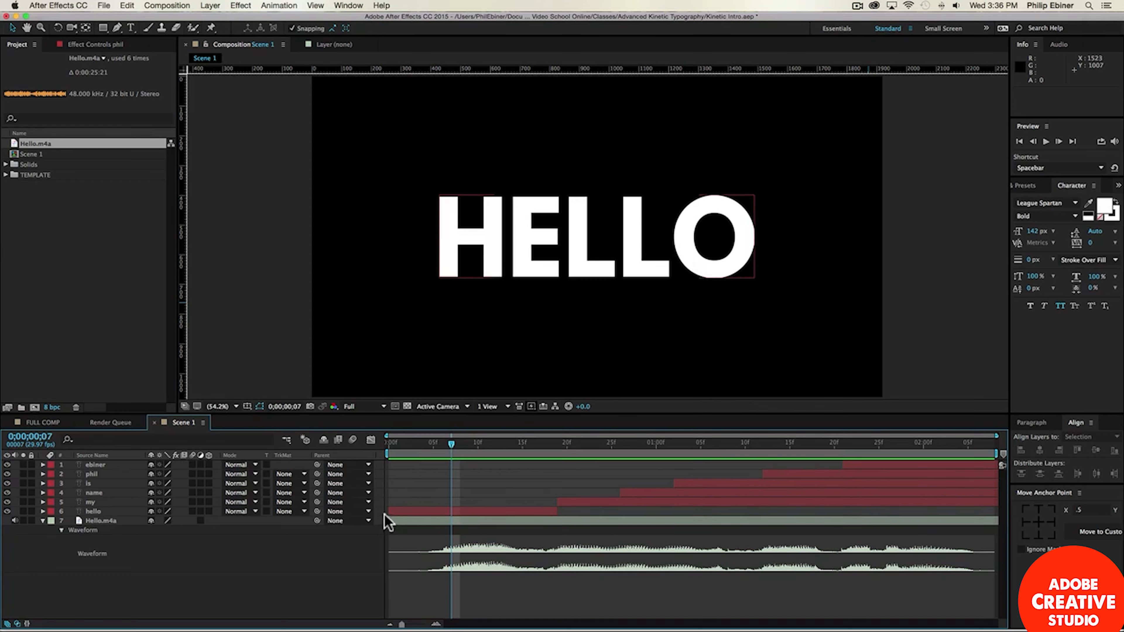
left_click(464, 510)
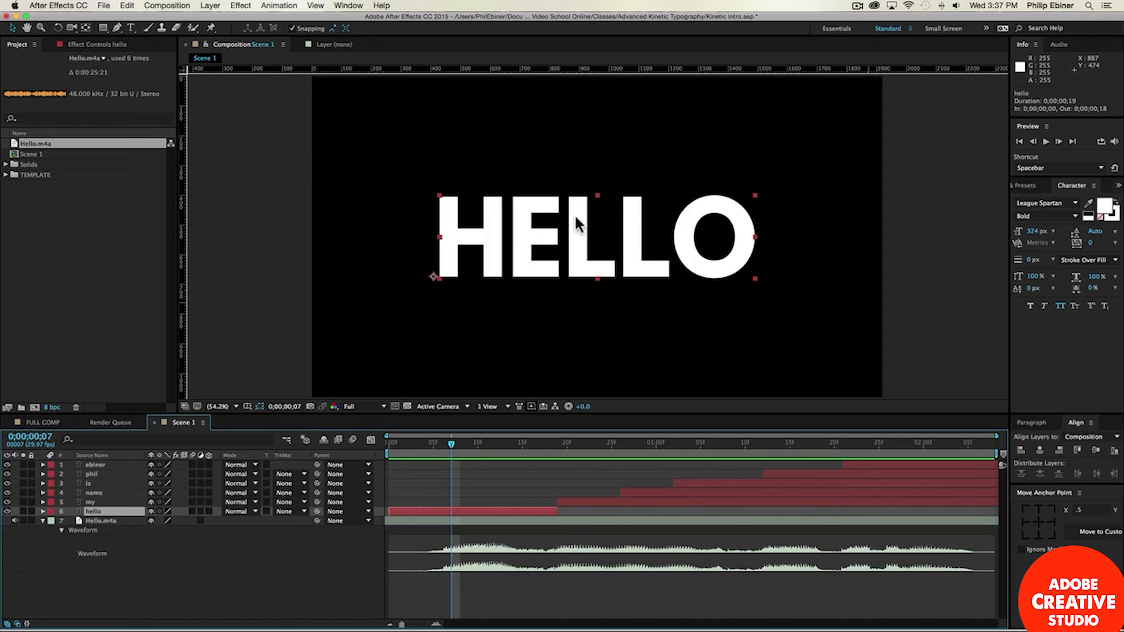
left_click(348, 5)
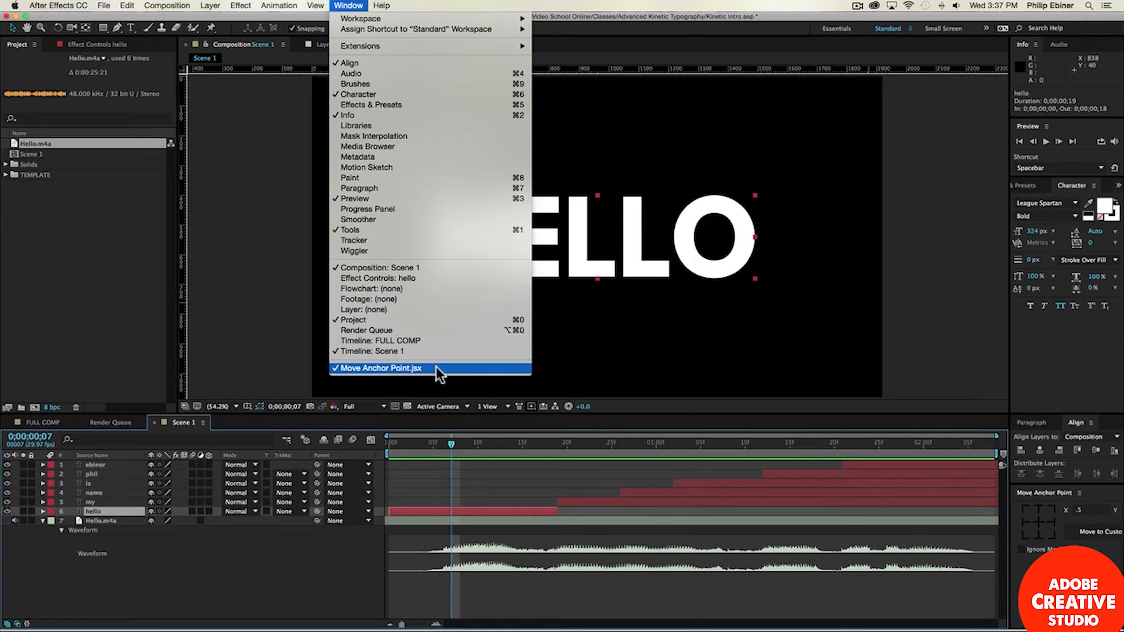
left_click(961, 289)
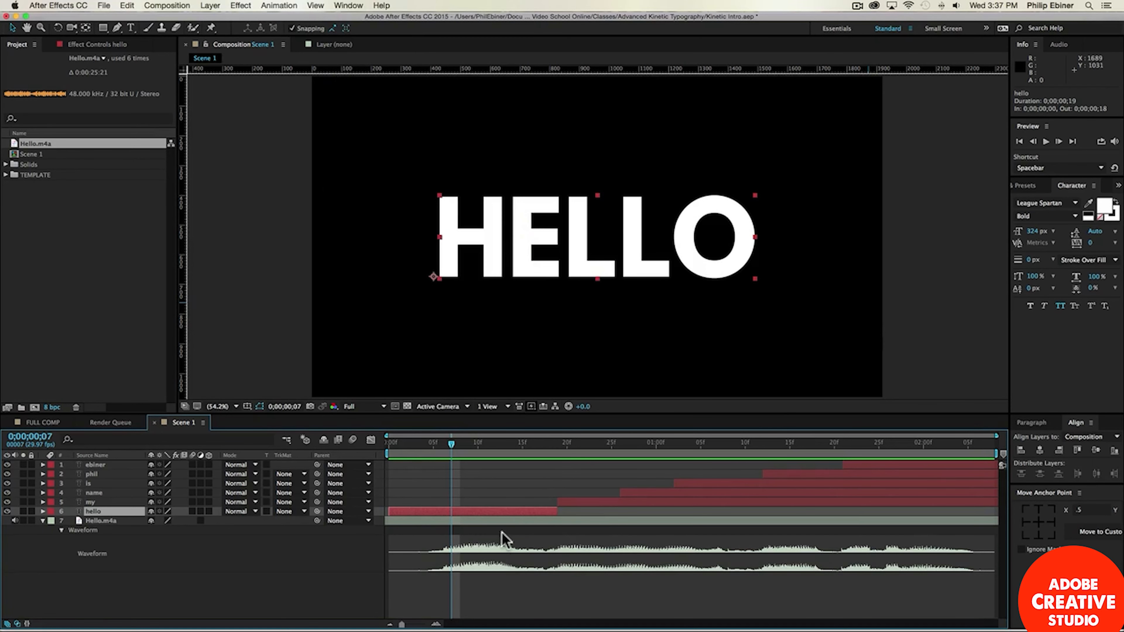
left_click(1040, 523)
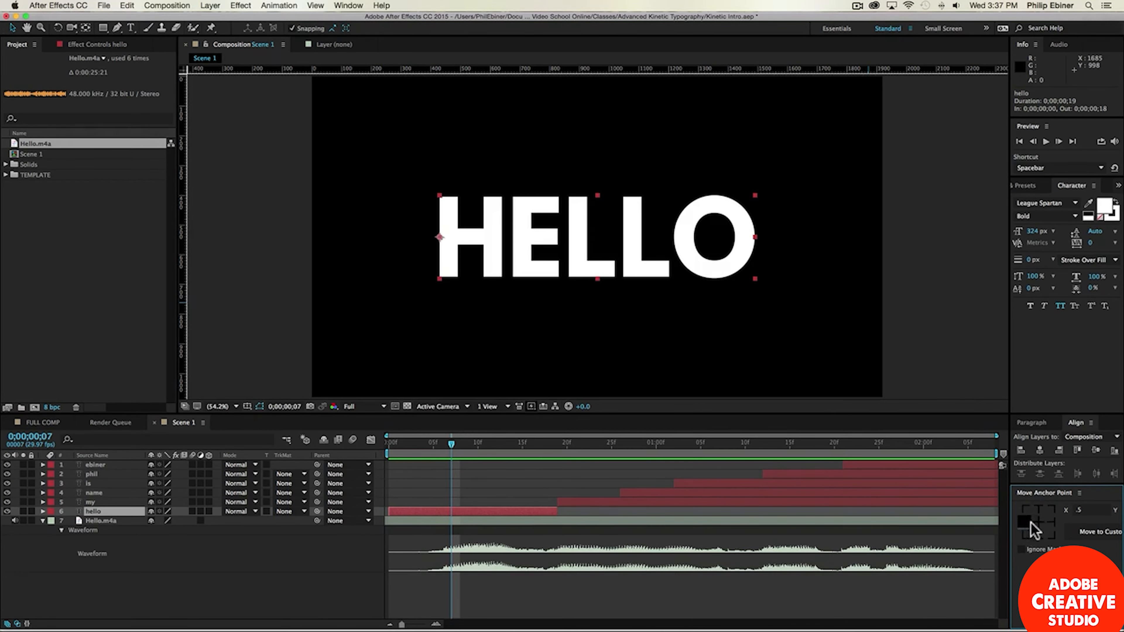
left_click(1054, 520)
left_click(1038, 509)
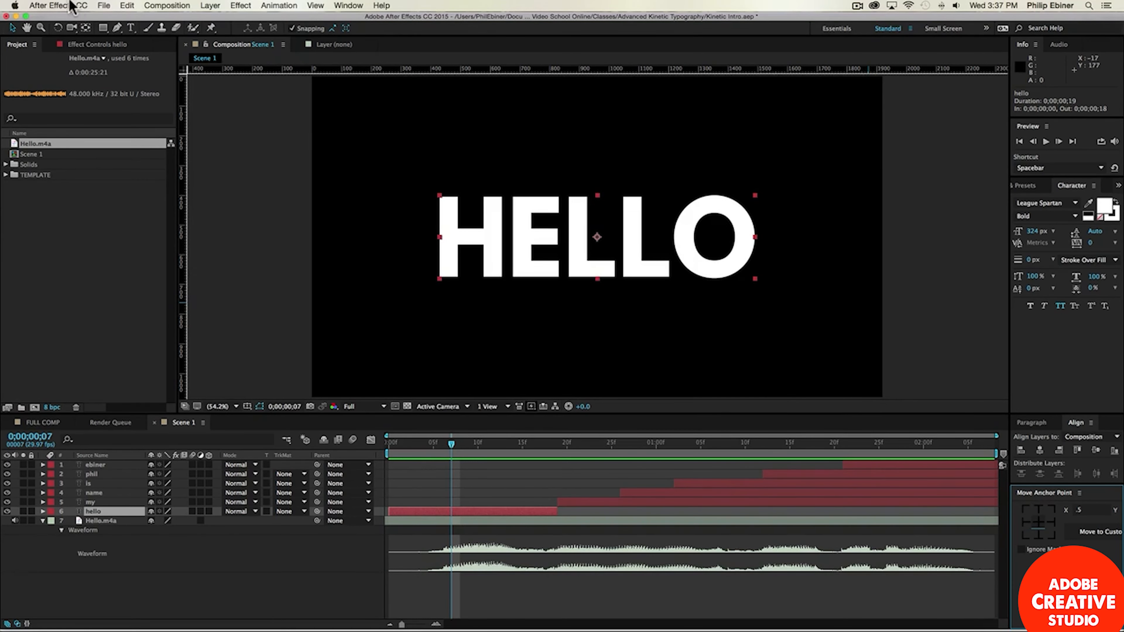
Step: Try shifting the "hello" anchor point with the Pan Behind tool, keep it centred, and reveal the layer's Scale property
left_click(87, 28)
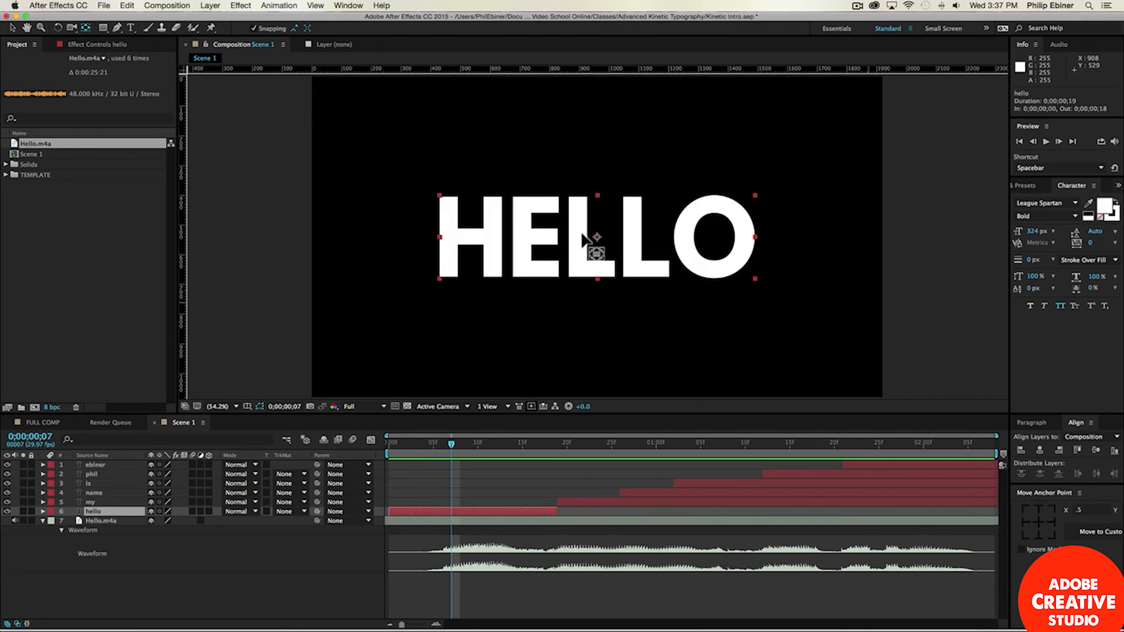
left_click_drag(597, 237, 620, 244)
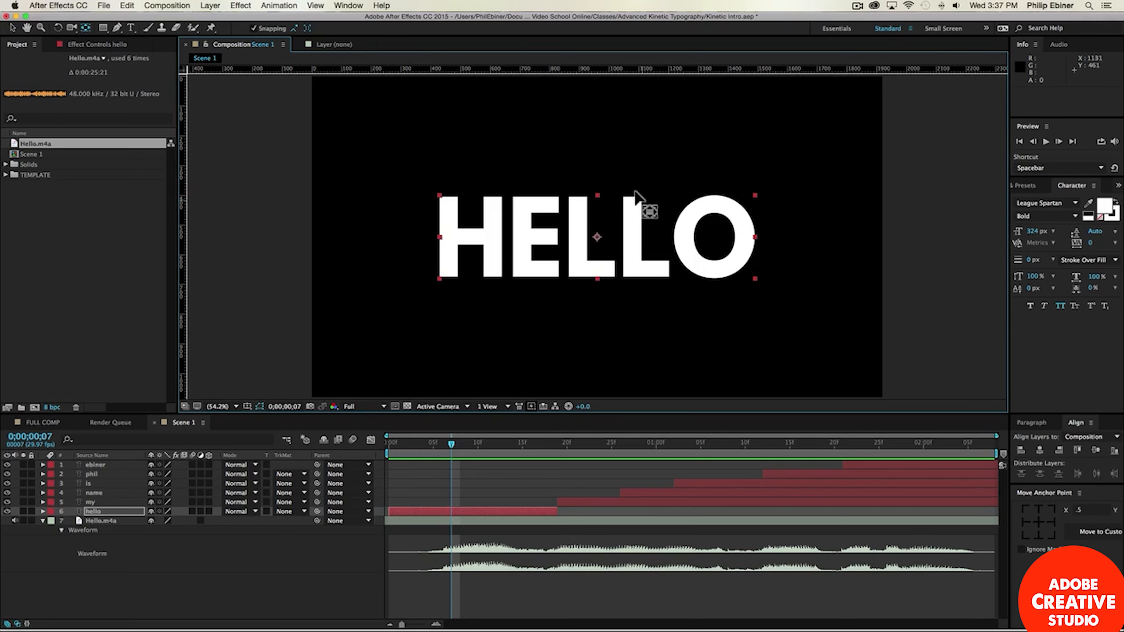
left_click(437, 509)
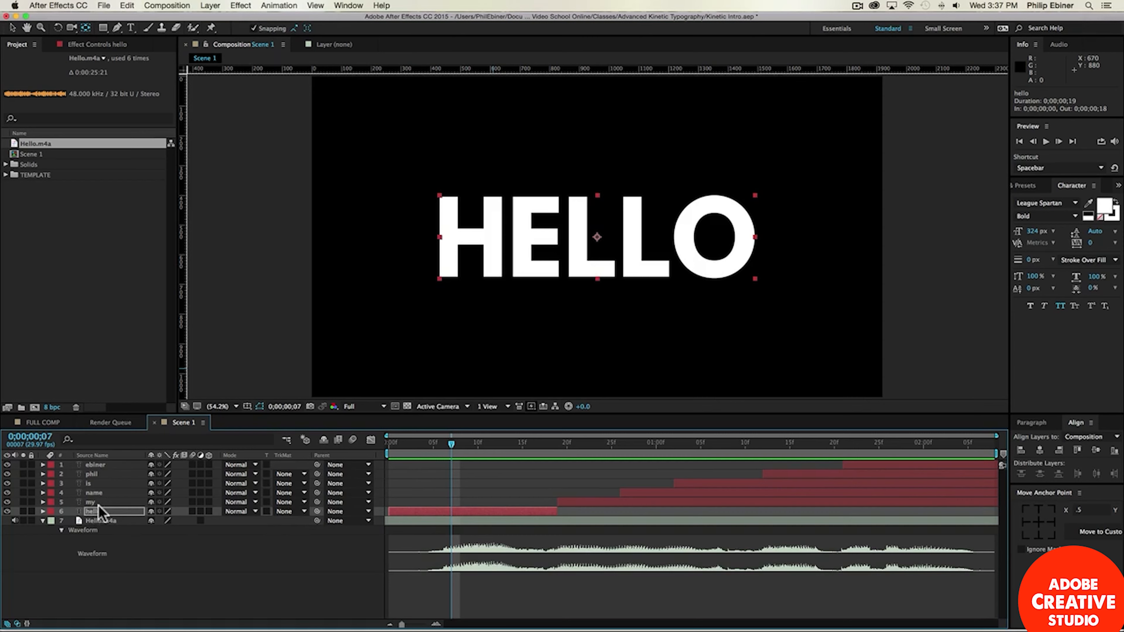
key("s")
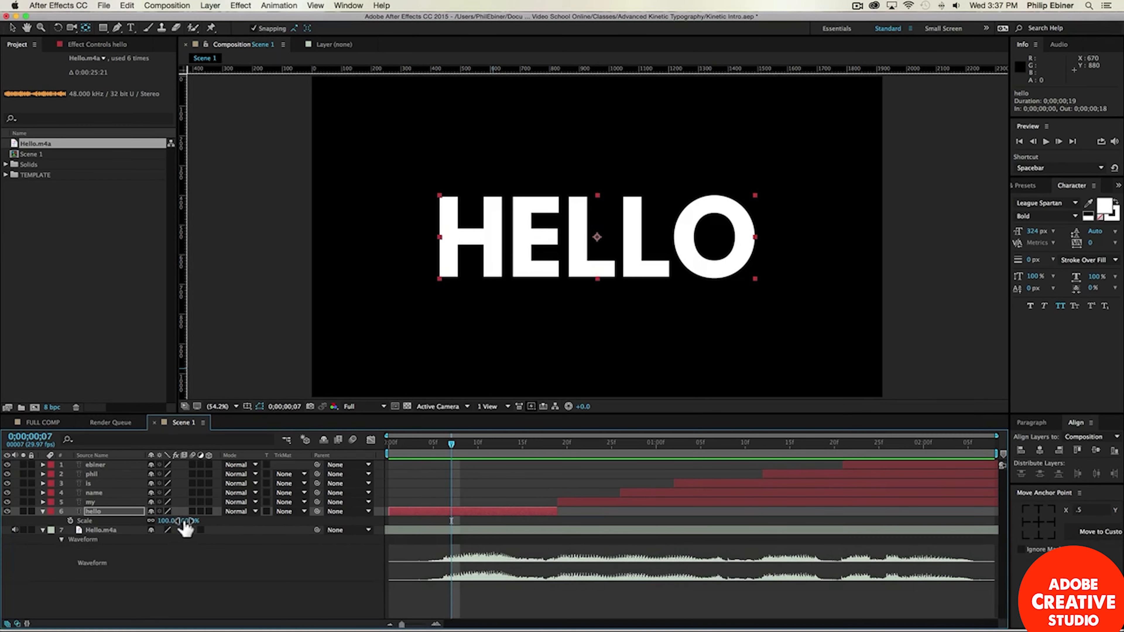
Step: Test scaling "hello" from its centre at 125% and from its upper-right corner, undo each scale change, and recentre the anchor point
left_click_drag(186, 527, 208, 534)
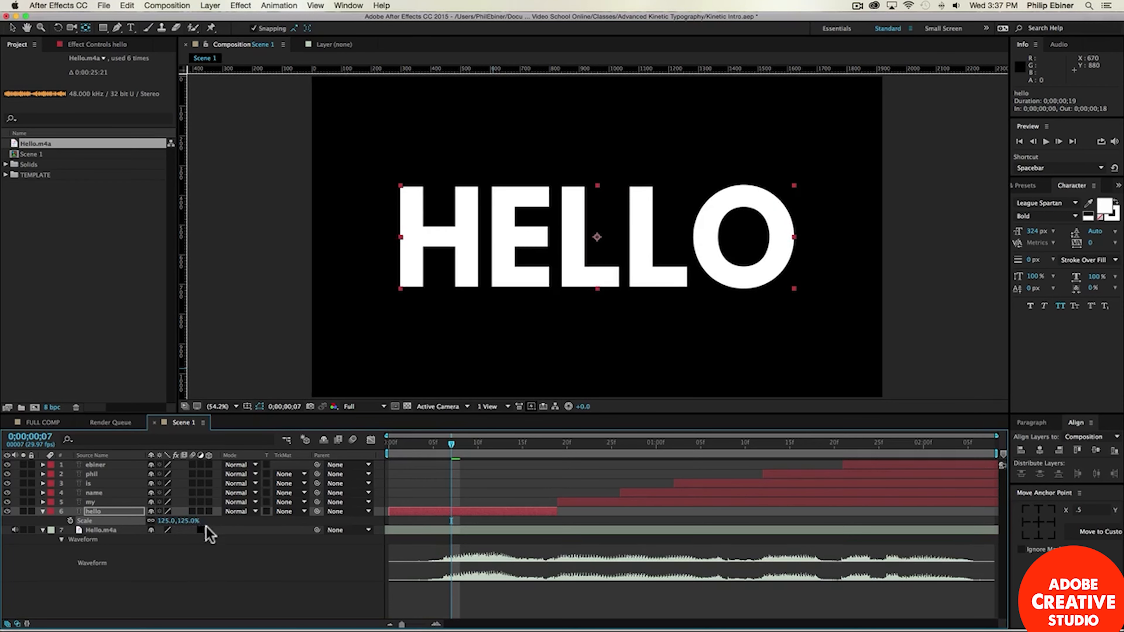
key("super+z")
left_click_drag(597, 238, 755, 195)
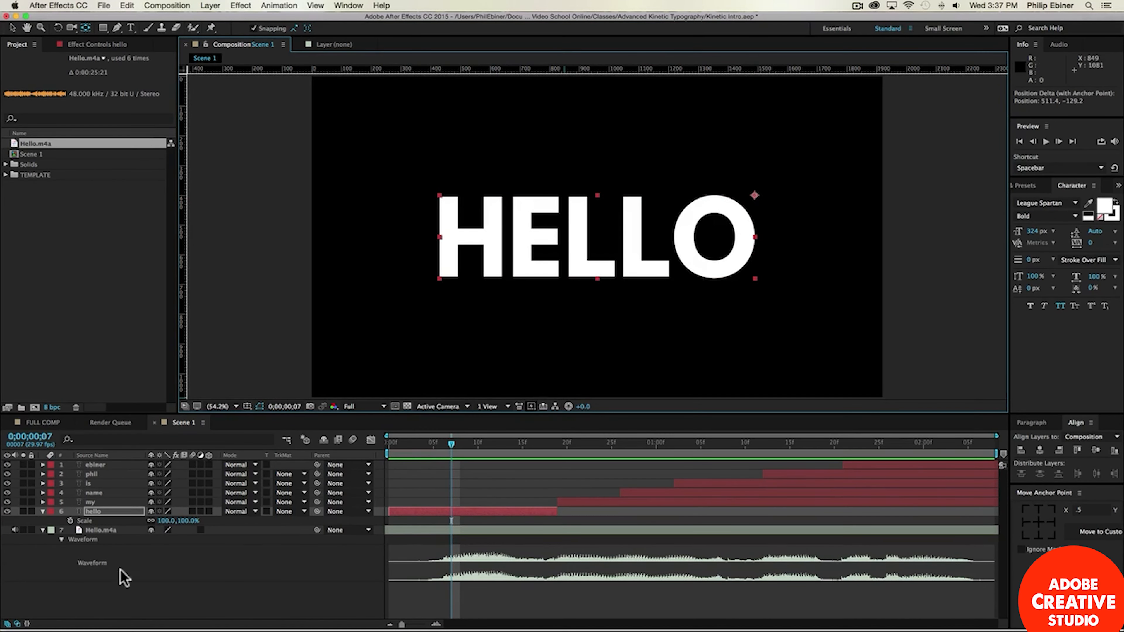
left_click_drag(188, 521, 154, 530)
key("super+z")
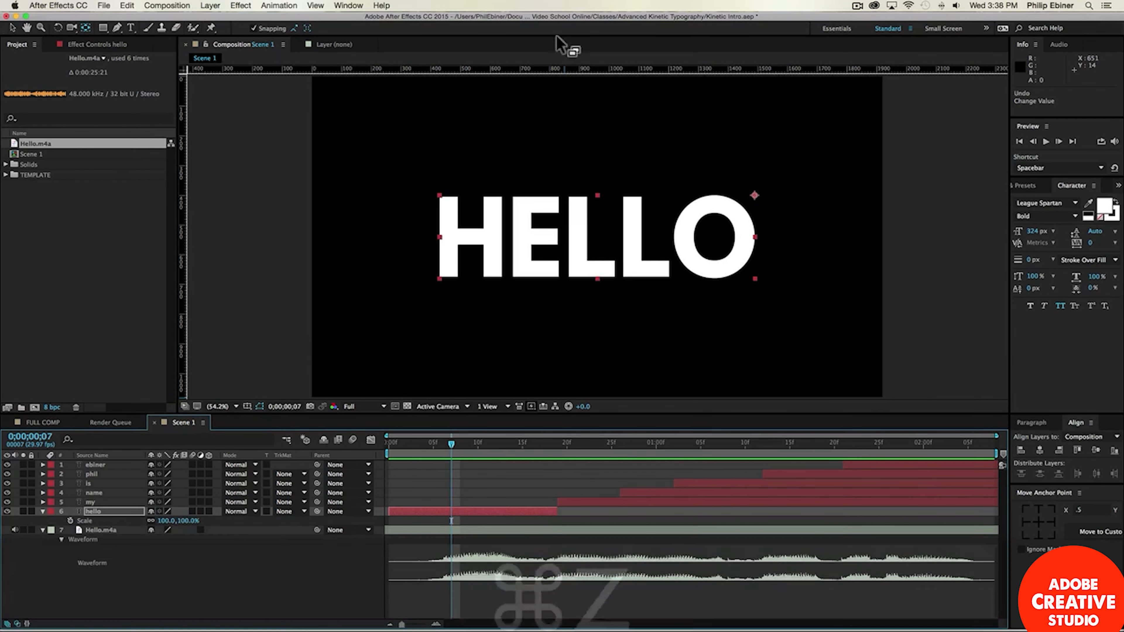
left_click_drag(755, 196, 598, 238)
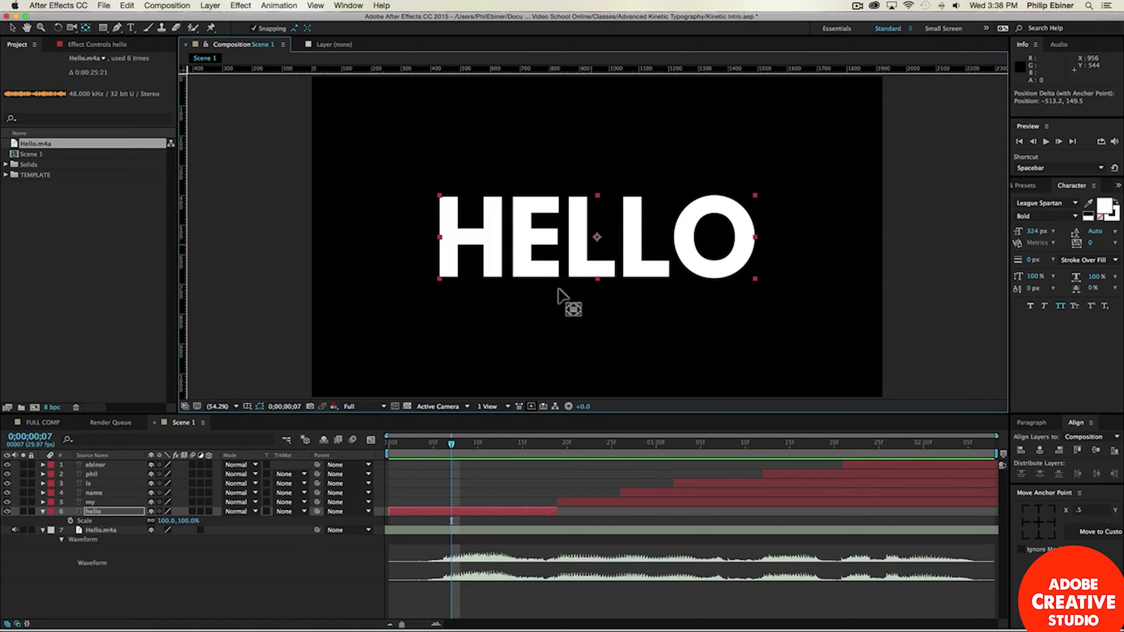
Step: Keyframe the "hello" layer's Scale at 100% at 0;00;00;08 and at 0% at 0;00;00;03
mouse_move(451, 444)
left_mouse_down()
mouse_move(442, 444)
mouse_move(460, 442)
left_mouse_up()
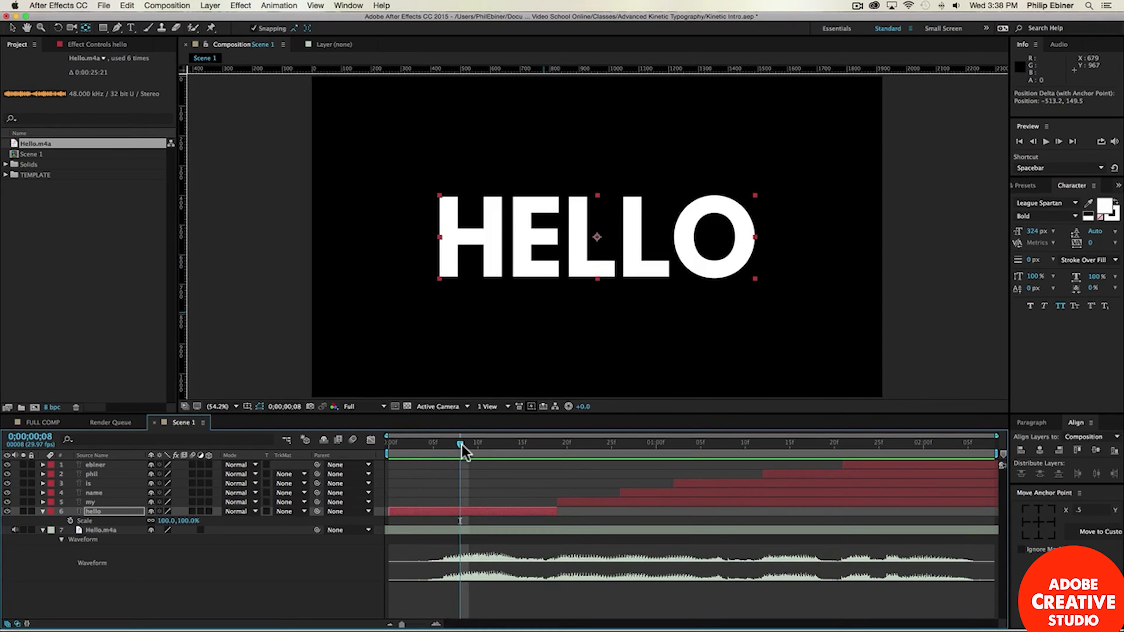
left_click(71, 521)
left_click_drag(457, 444, 415, 448)
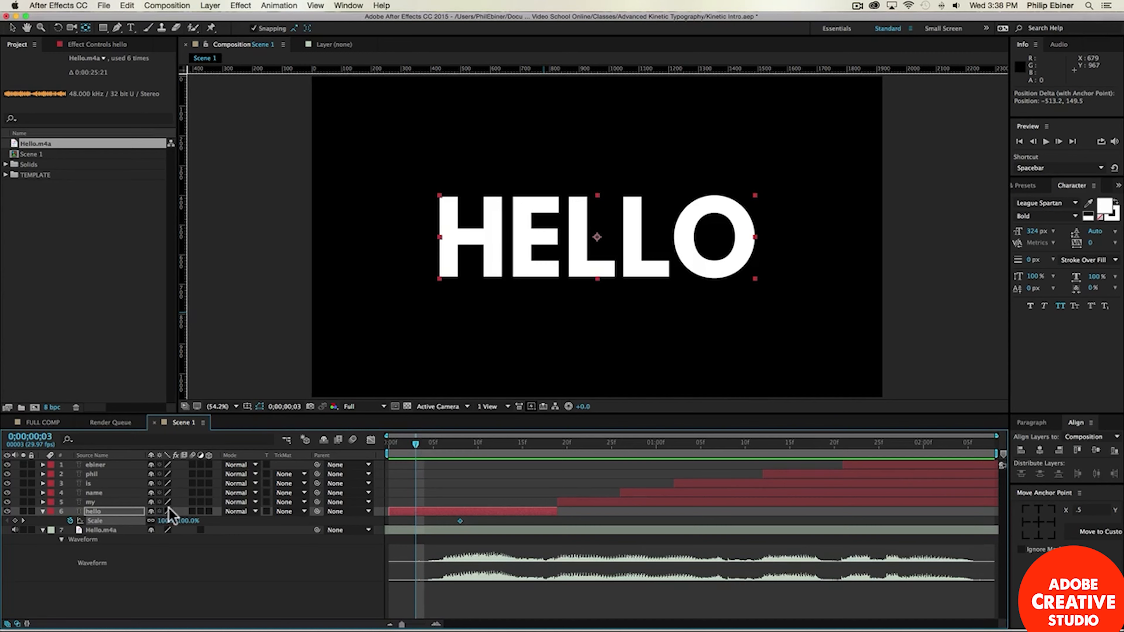
type("0")
key("Return")
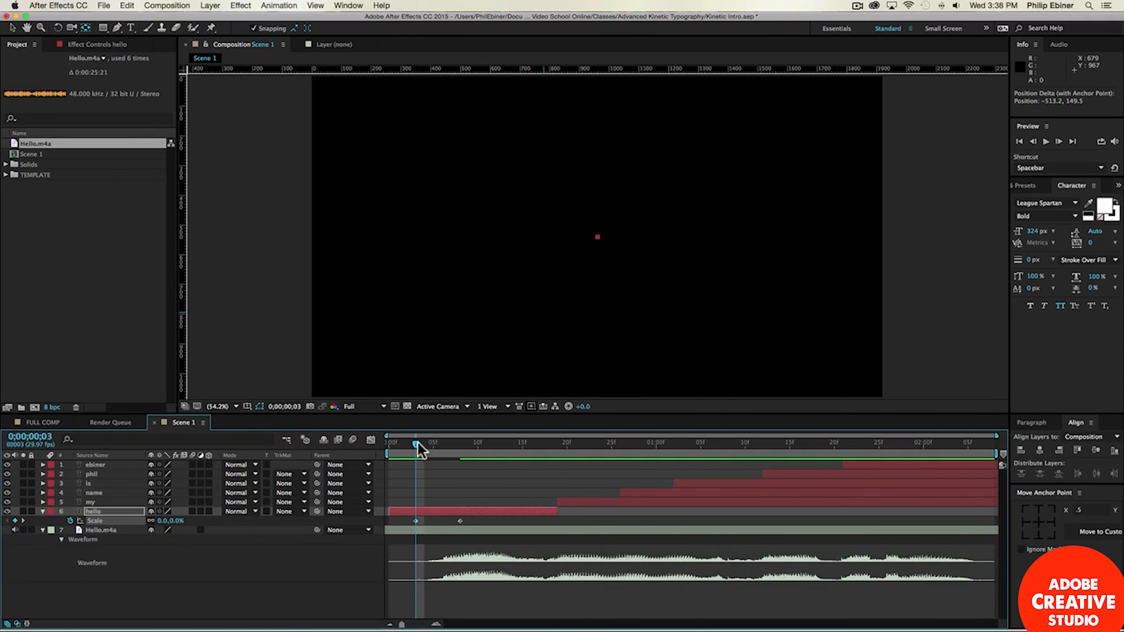
Step: Scrub through the "hello" scale-up to 0;00;00;08 and preview the animation
left_click_drag(416, 444, 457, 456)
key("space")
key("space")
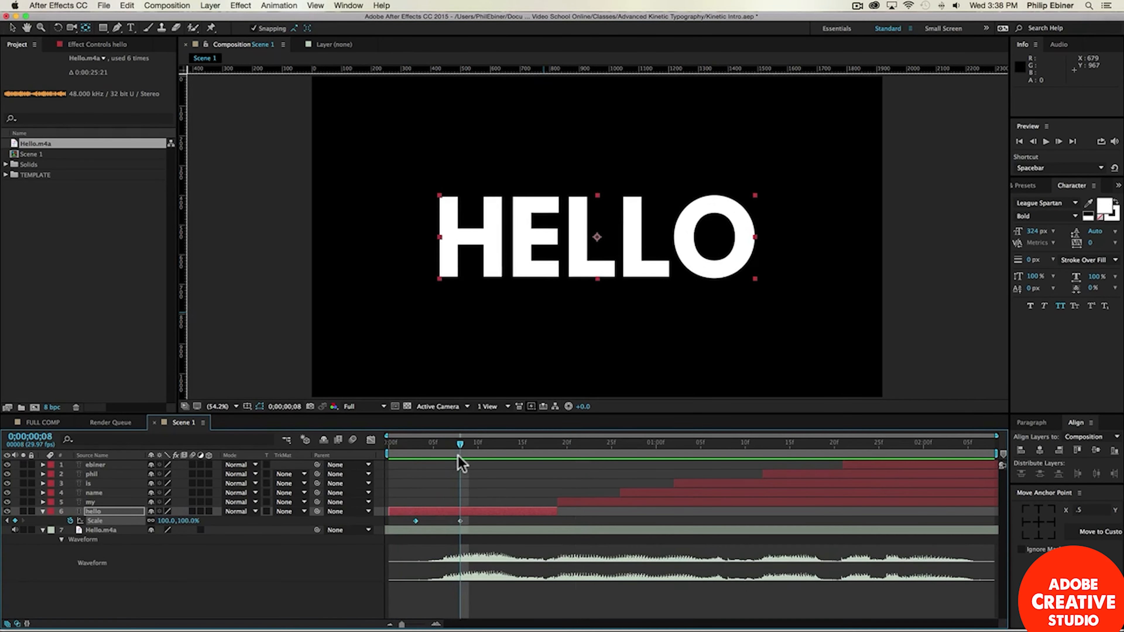
Step: Apply Easy Ease to both Scale keyframes of the "hello" layer and preview the eased animation
left_click_drag(475, 520, 398, 517)
left_click_drag(475, 524, 399, 517)
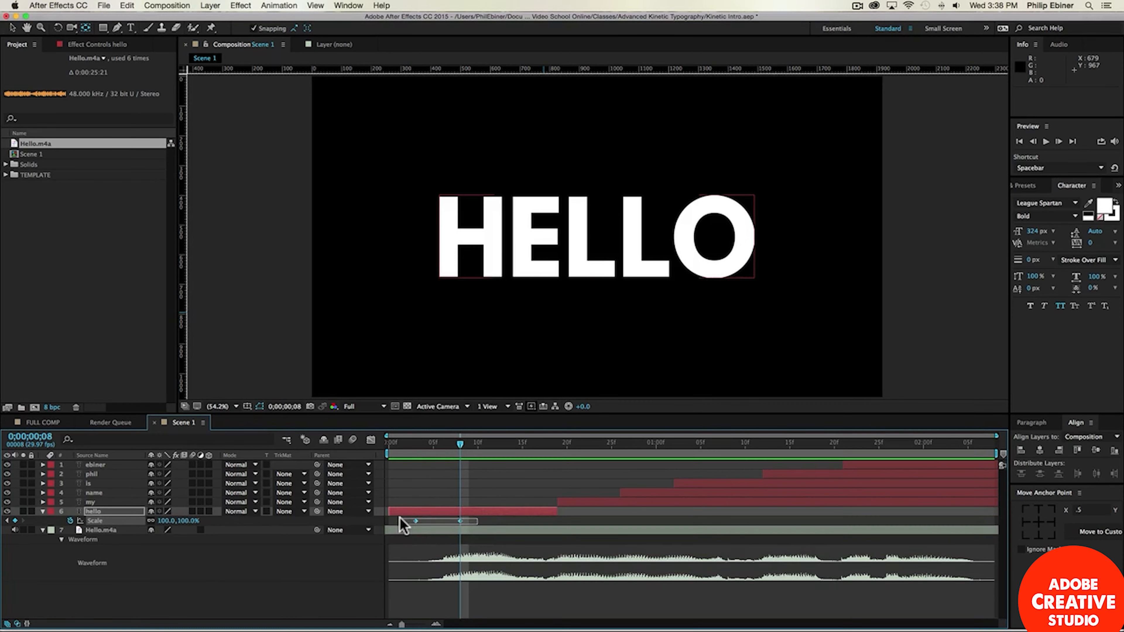
right_click(416, 521)
mouse_move(467, 619)
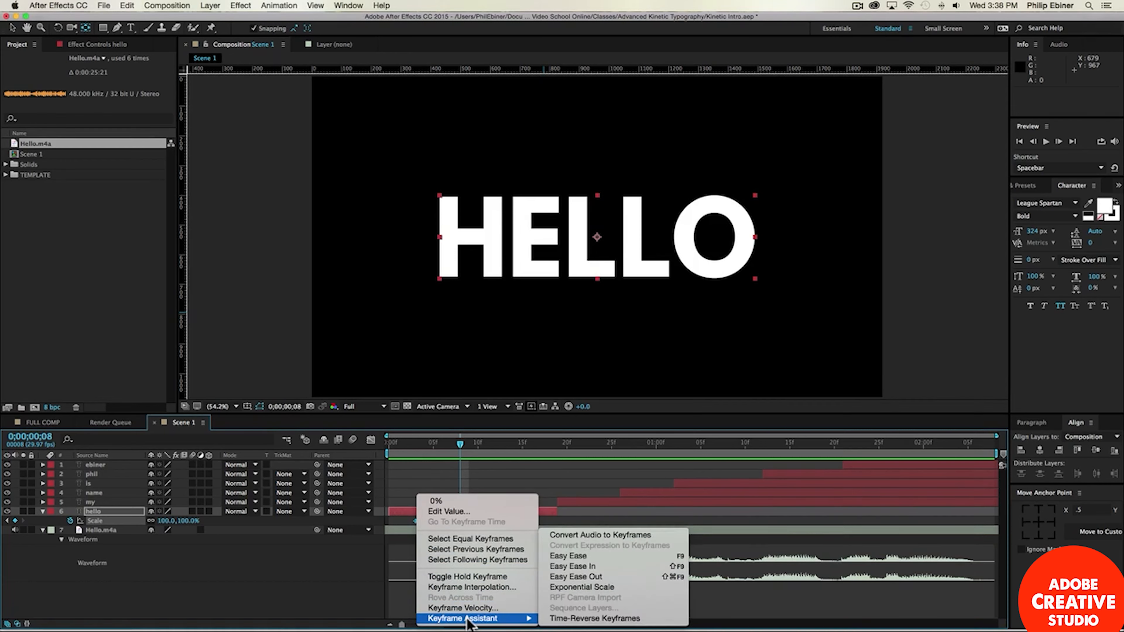
left_click(576, 556)
mouse_move(420, 444)
left_mouse_down()
mouse_move(408, 444)
mouse_move(461, 452)
mouse_move(405, 447)
left_mouse_up()
key("space")
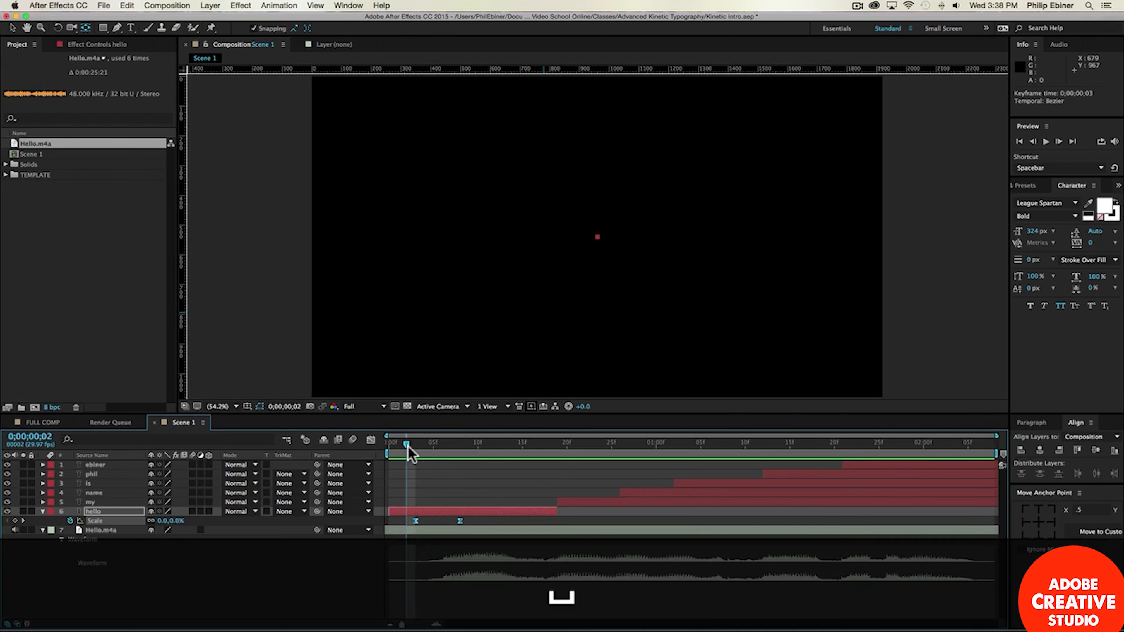
key("space")
Step: Move the "hello" layer's first Scale keyframe to 0;00;00;01 and preview the longer scale-up
left_click(464, 530)
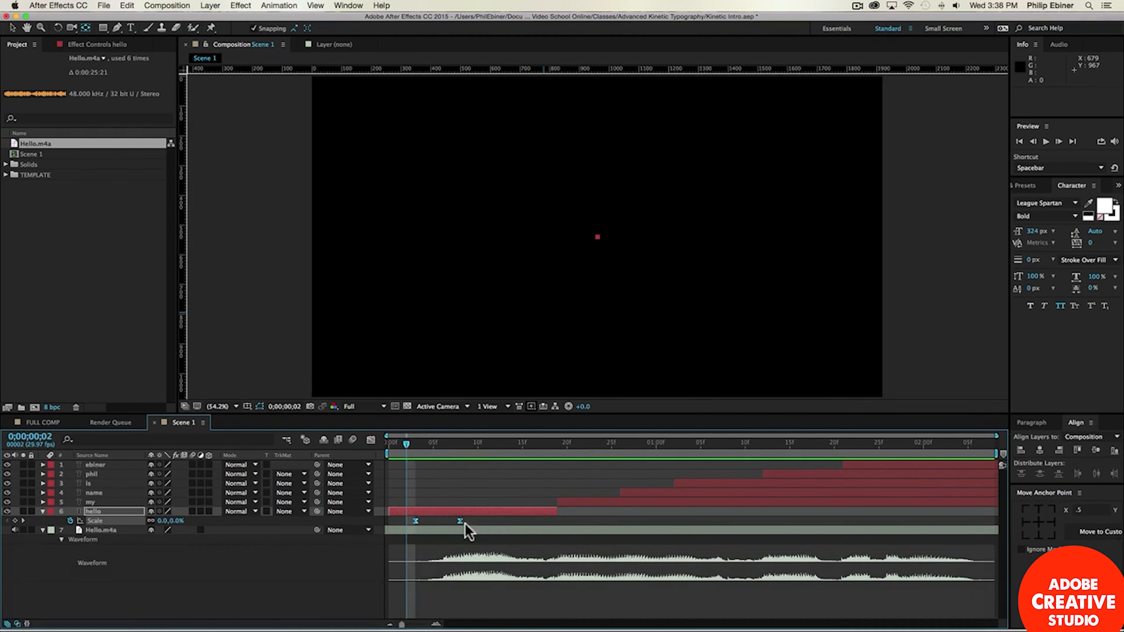
left_click_drag(415, 521, 398, 521)
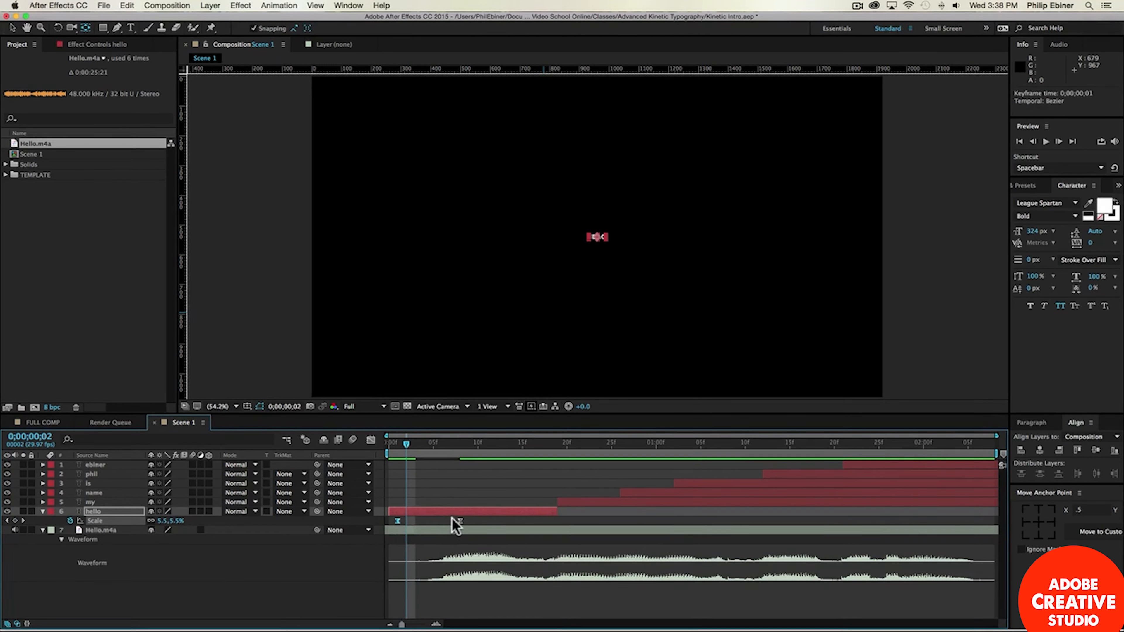
key("space")
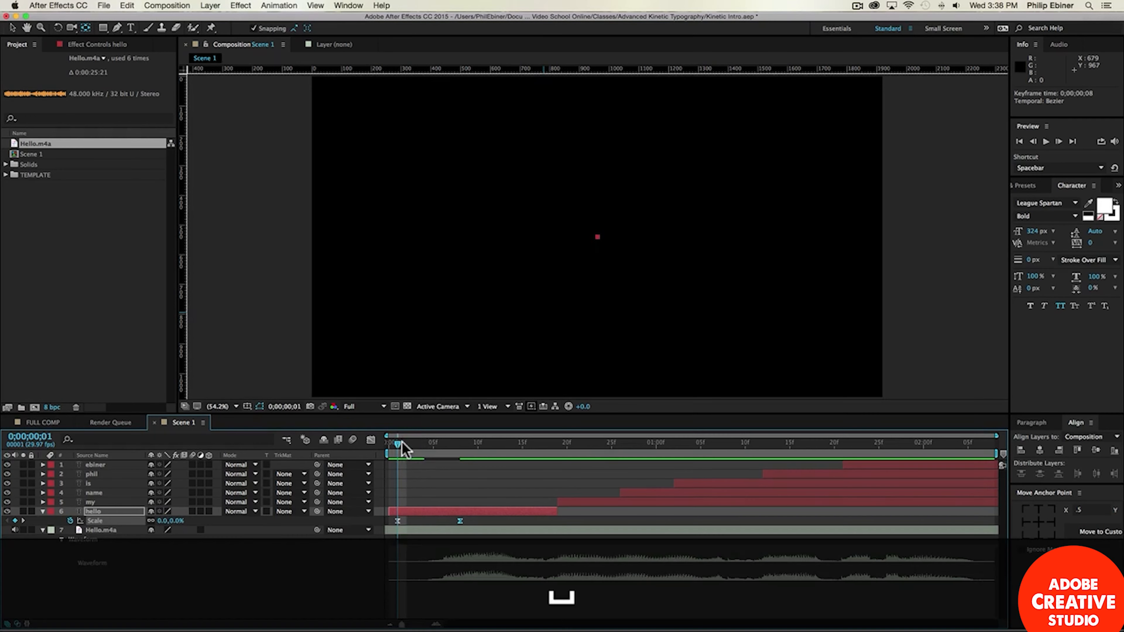
key("space")
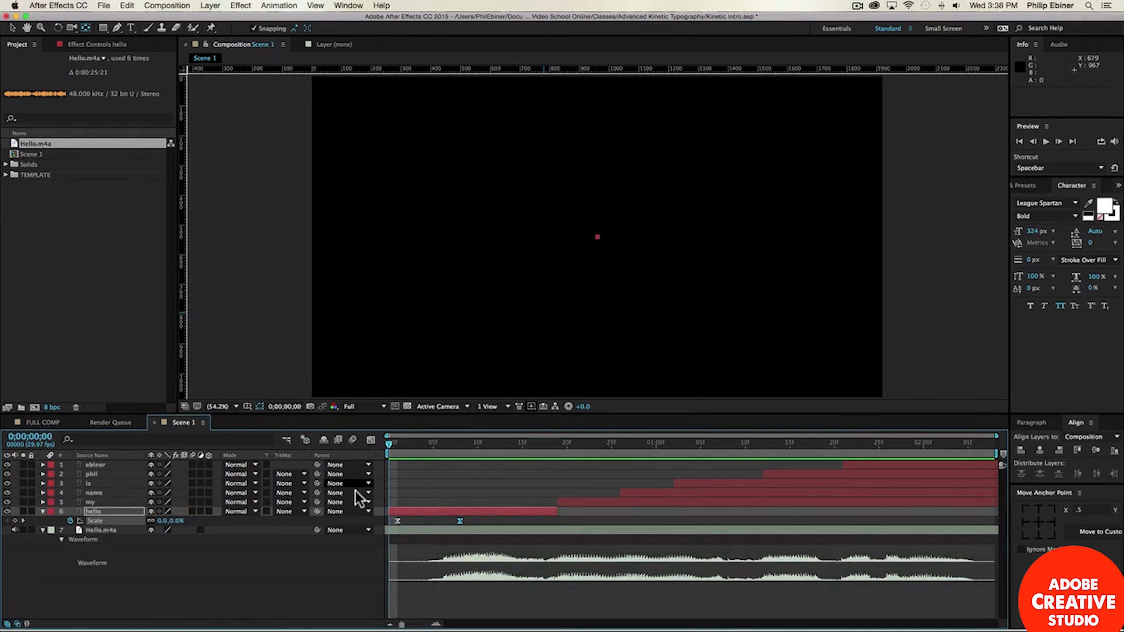
Step: Enable motion blur on the "hello" layer and for the whole composition, and play the result
left_click(193, 511)
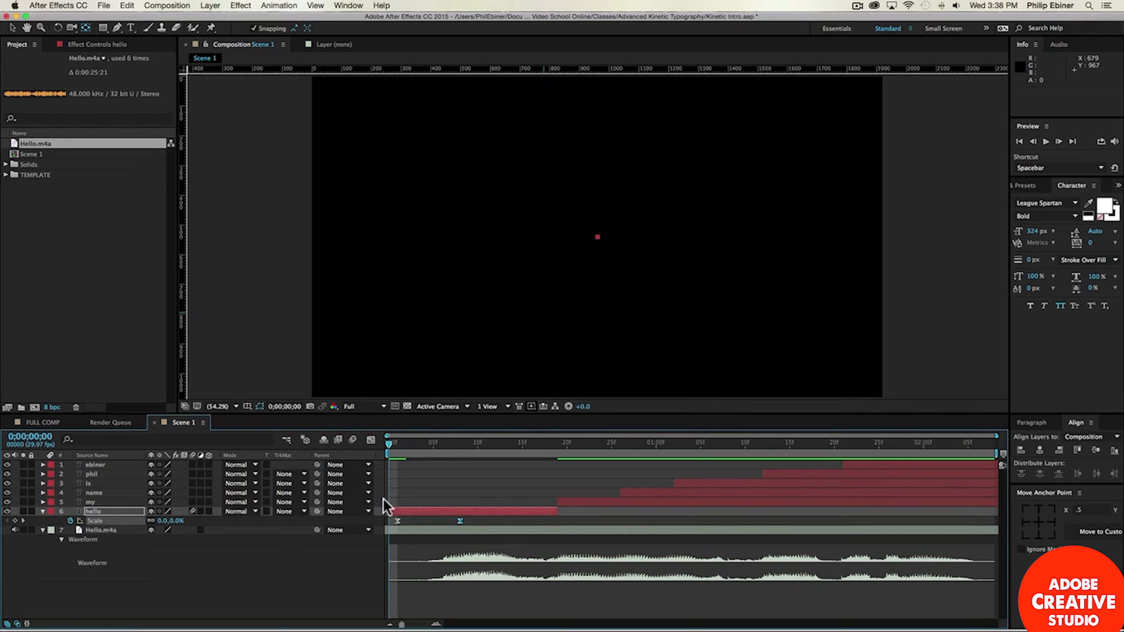
left_click(353, 440)
key("space")
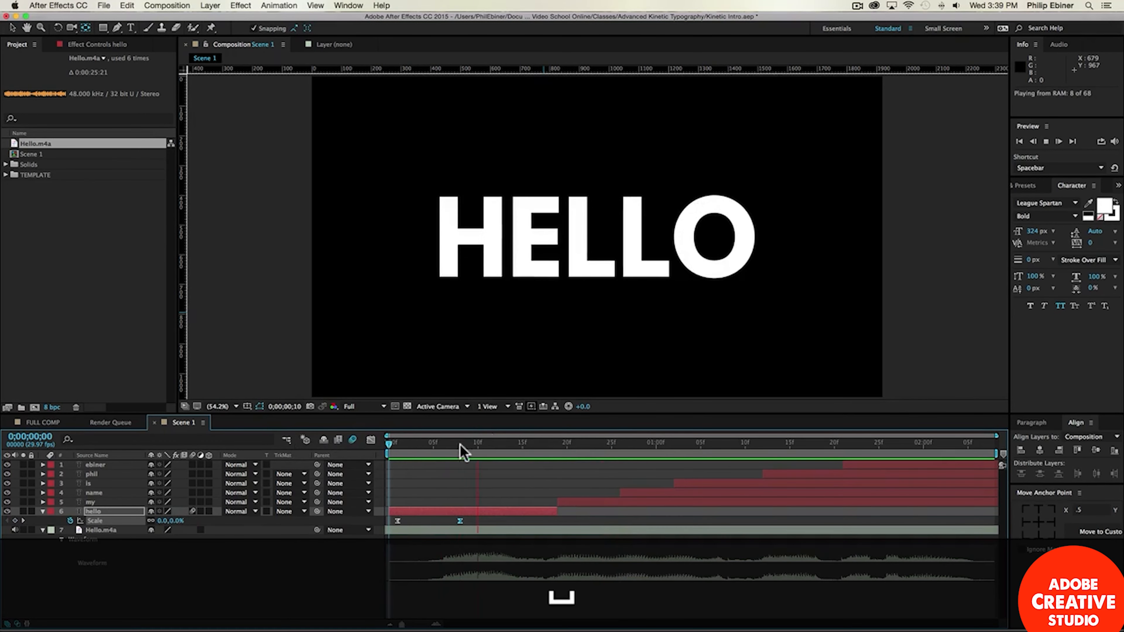
key("space")
Step: Scrub through the motion-blurred "hello" scale-up from the first frame to 0;00;00;08
left_click_drag(508, 444, 374, 445)
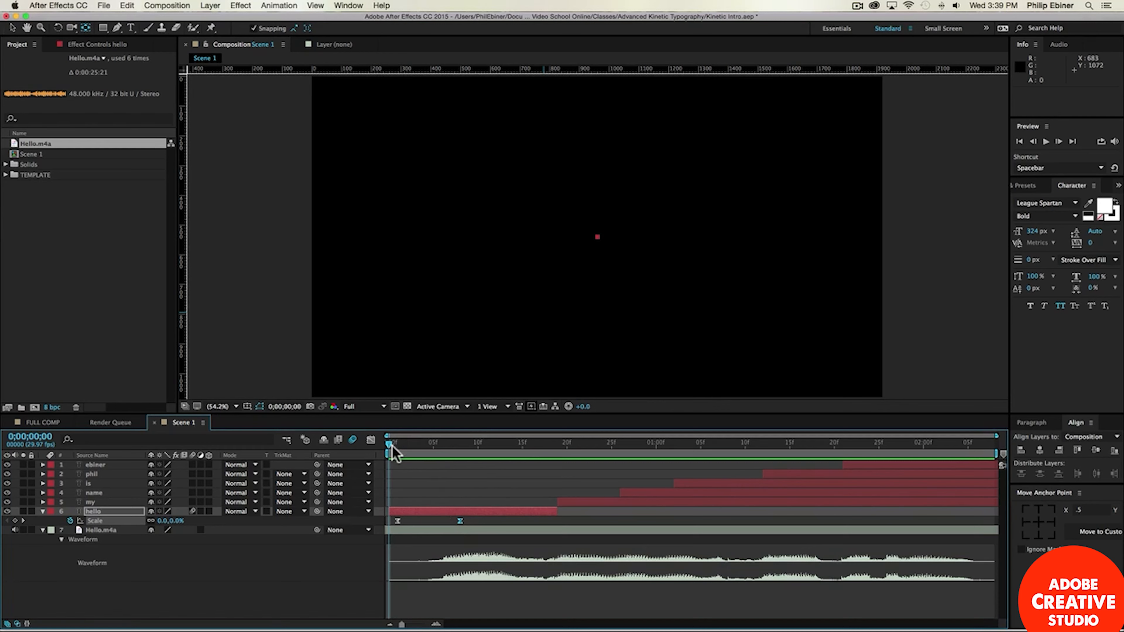
mouse_move(391, 445)
left_mouse_down()
mouse_move(456, 447)
mouse_move(401, 450)
left_mouse_up()
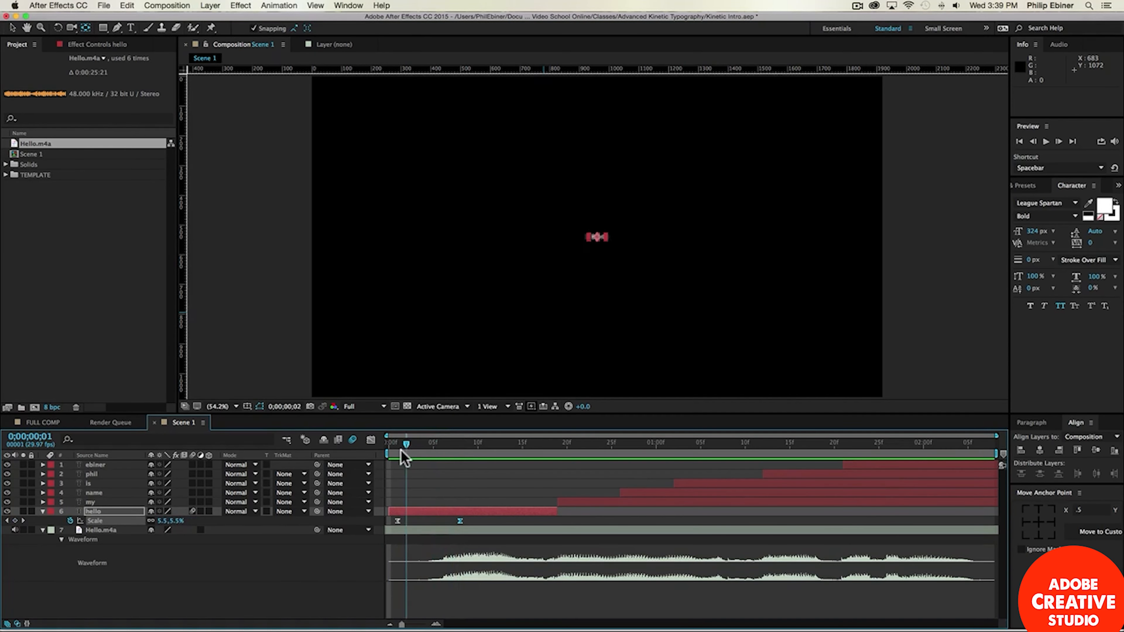
key("Page_Down")
left_click_drag(405, 458, 460, 459)
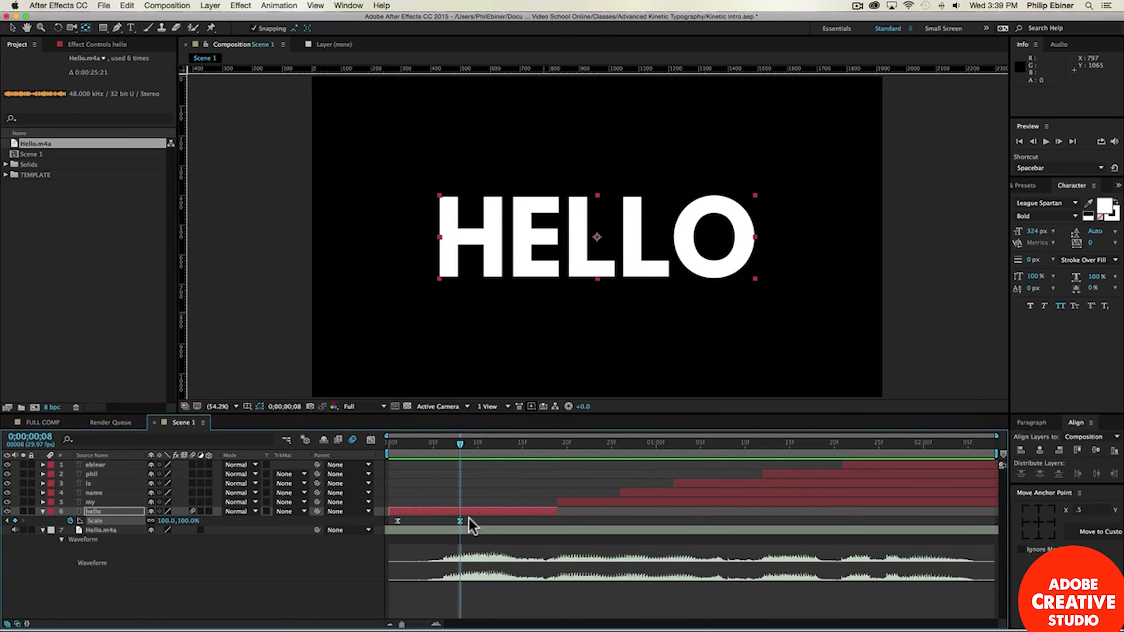
Step: Show both "hello" Scale keyframes in the Graph Editor, using the Edit Value Graph type
left_click_drag(473, 521, 375, 523)
left_click(371, 440)
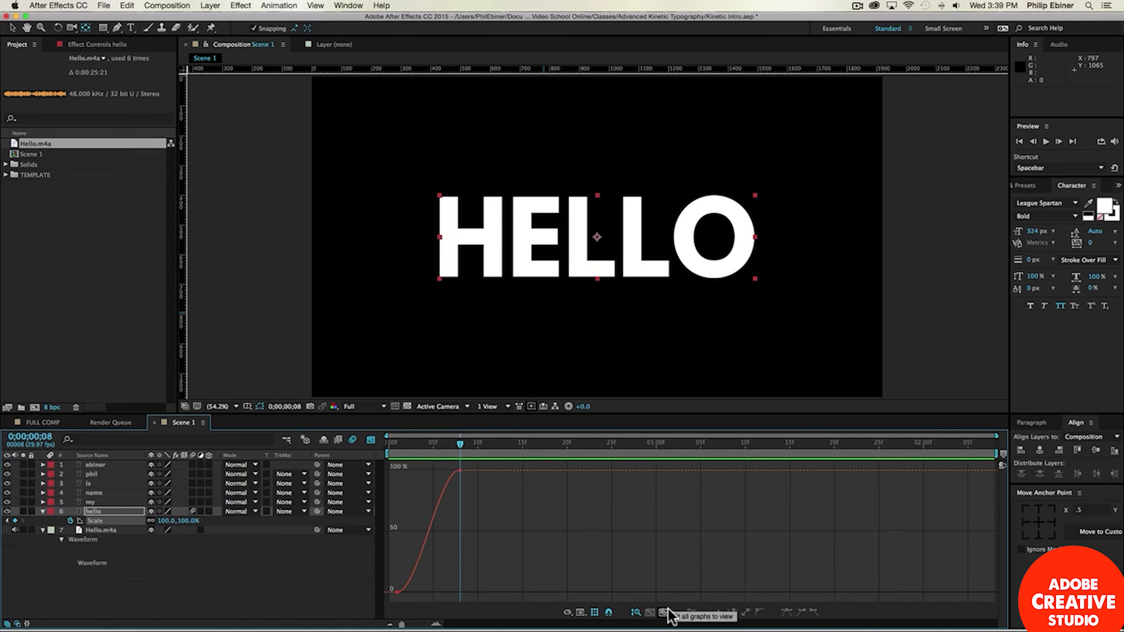
left_click(580, 614)
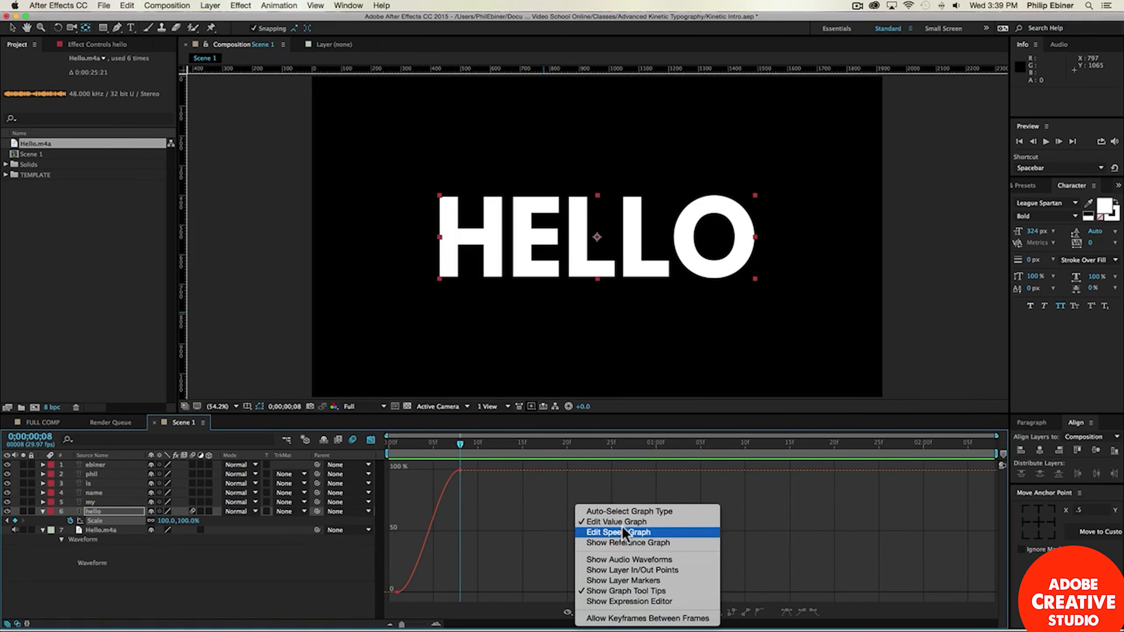
left_click(526, 545)
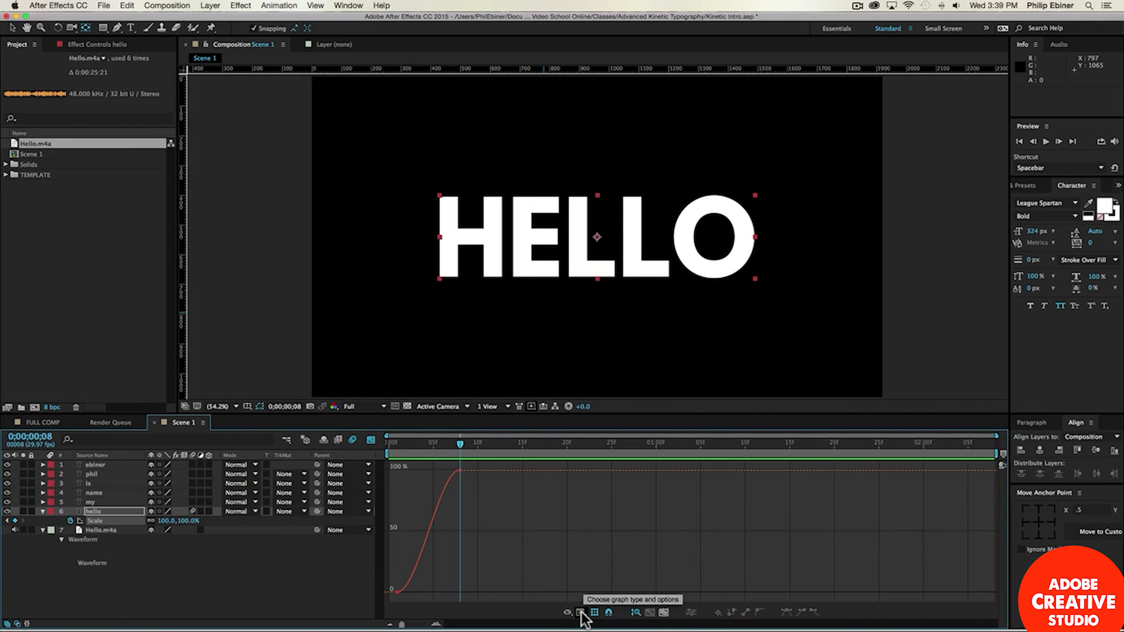
left_click(580, 613)
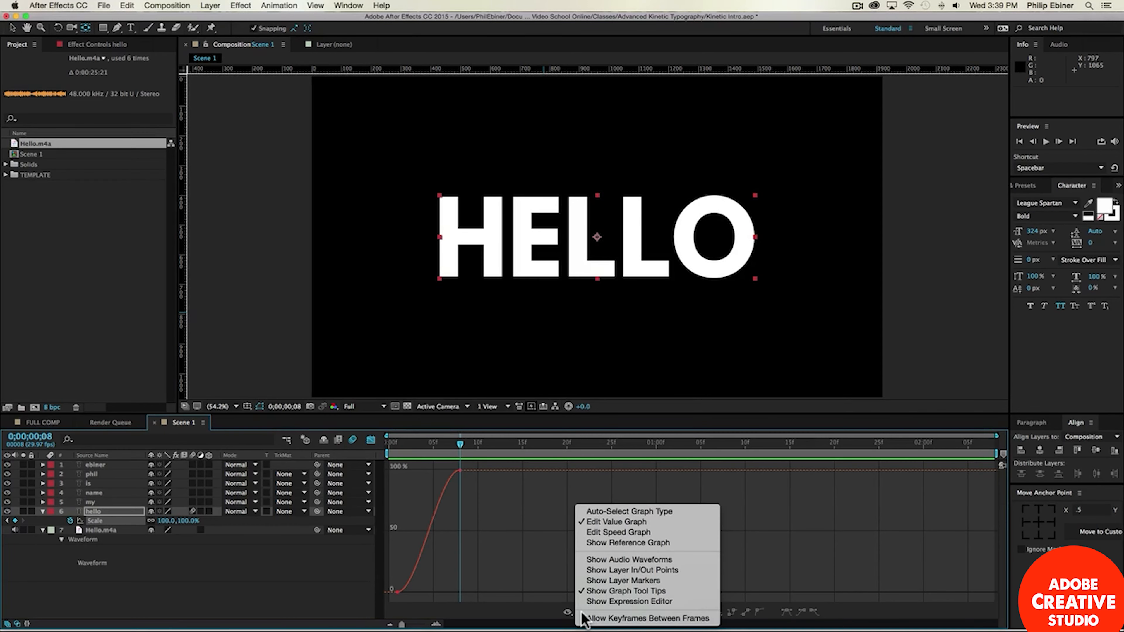
left_click(603, 527)
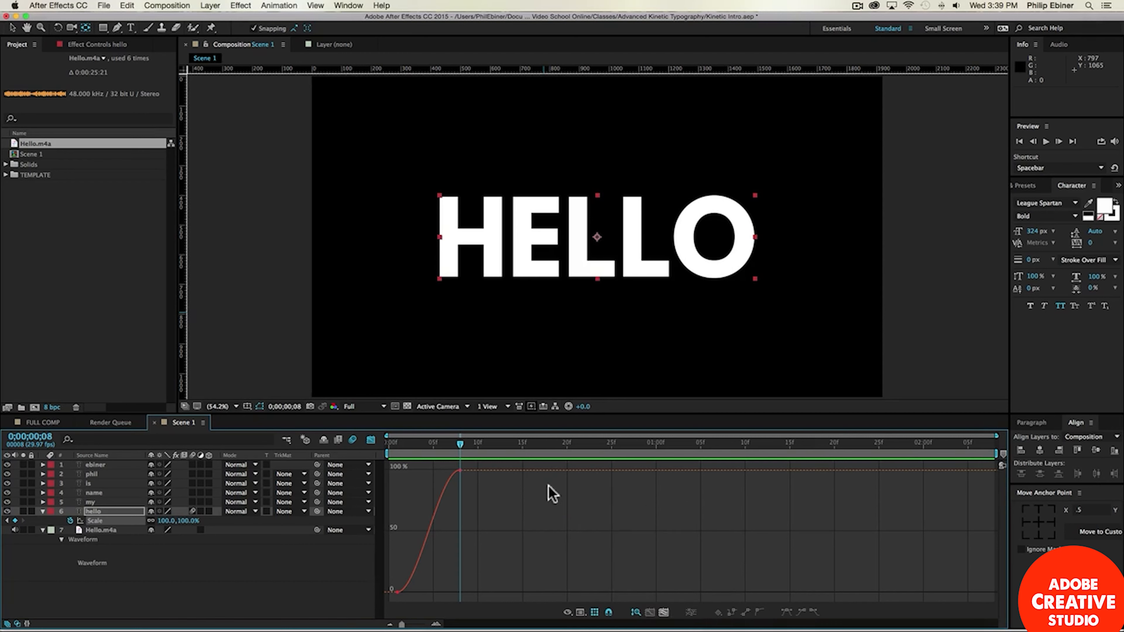
Step: Raise the incoming handle of the 100% Scale keyframe so the value curve overshoots to about 106% before settling
key("equal")
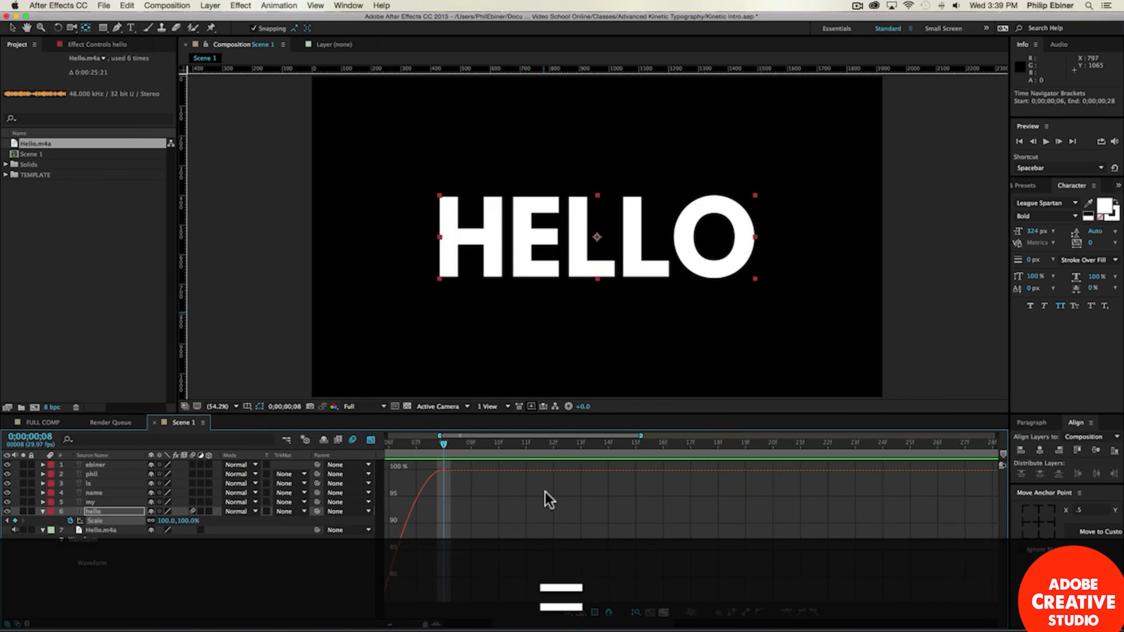
scroll(549, 499, "left", 5)
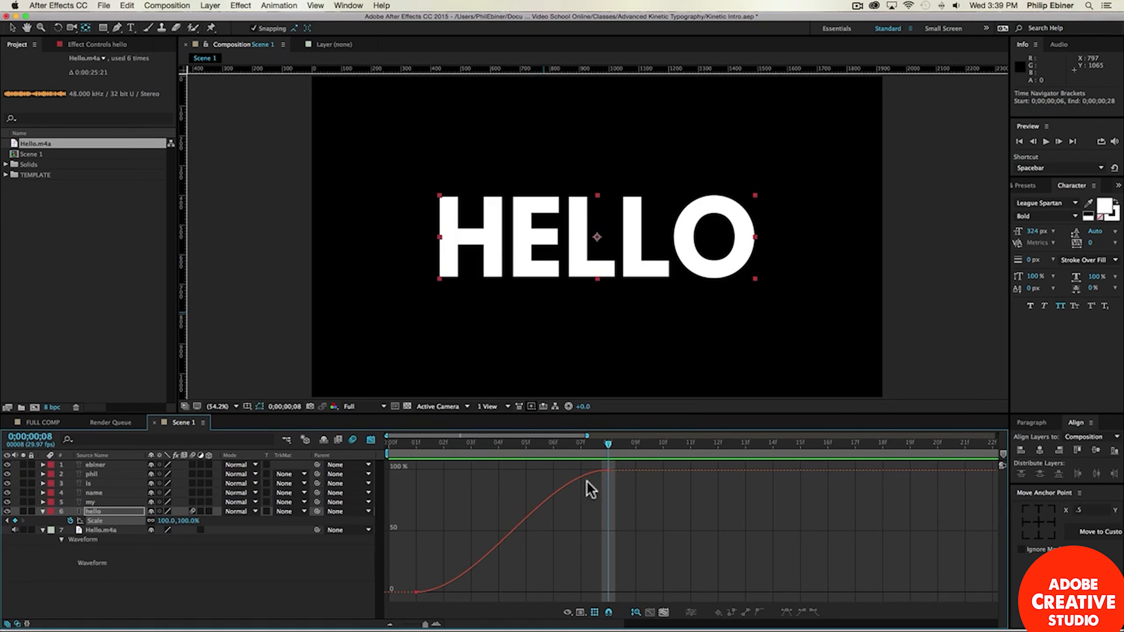
mouse_move(609, 469)
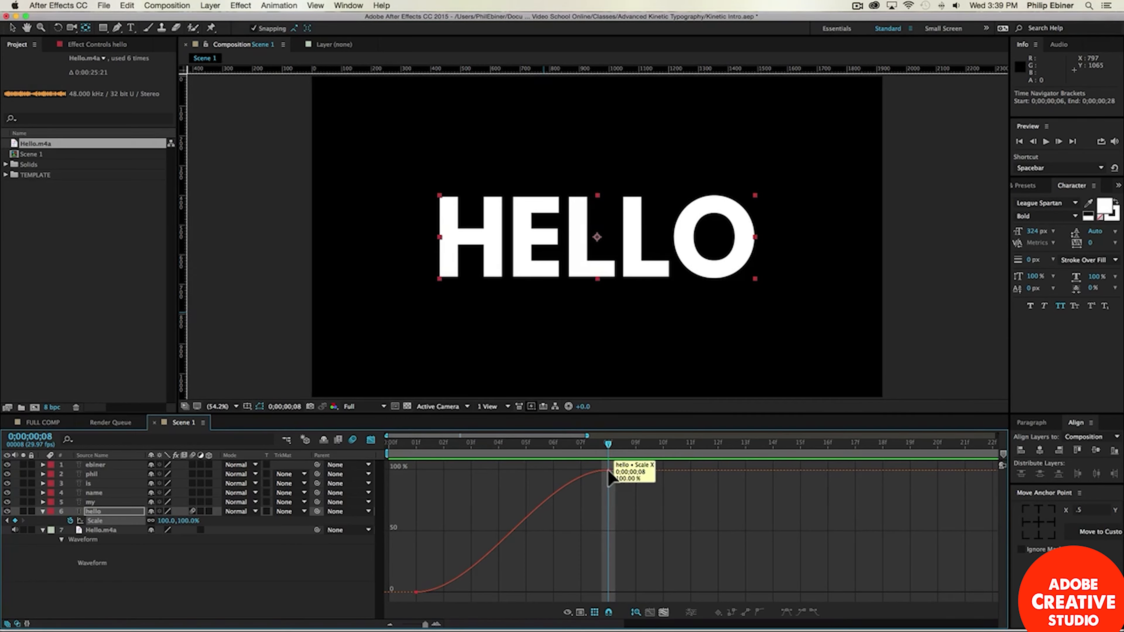
left_click(608, 471)
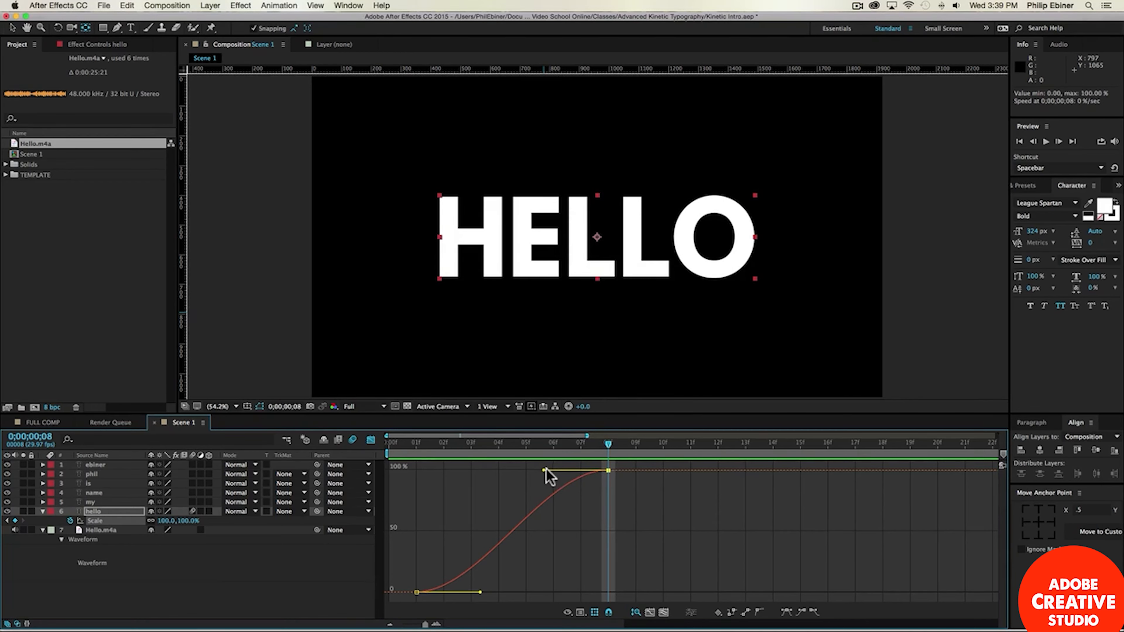
left_click_drag(543, 471, 535, 499)
Step: Scrub through and play the "hello" animation to review the scale overshoot
left_click_drag(401, 443, 605, 449)
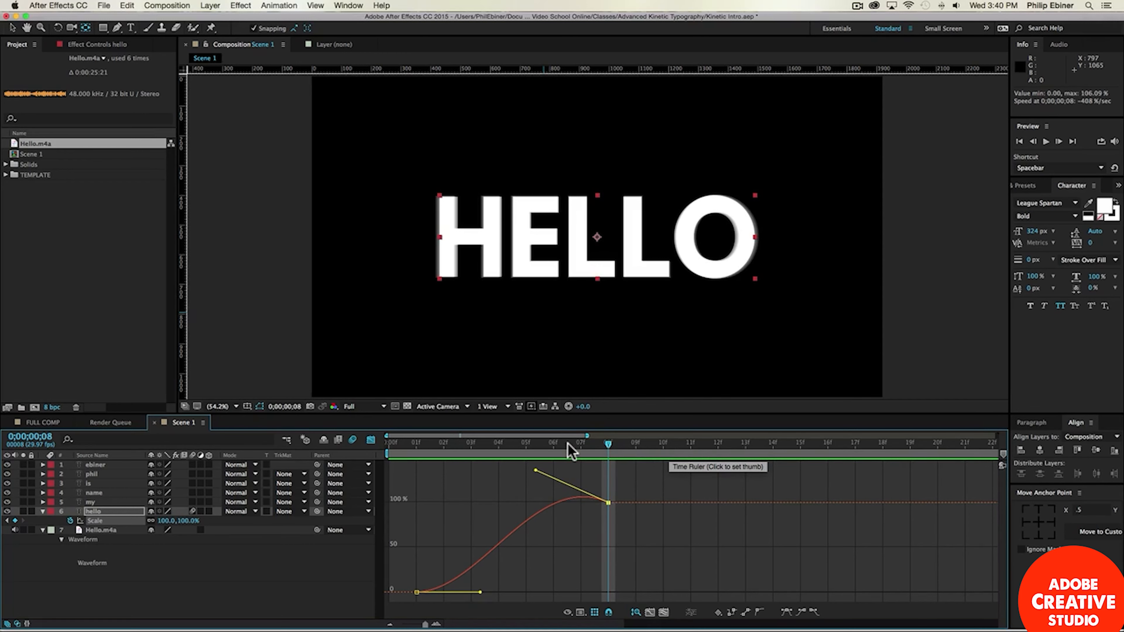
key("space")
key("KP_0")
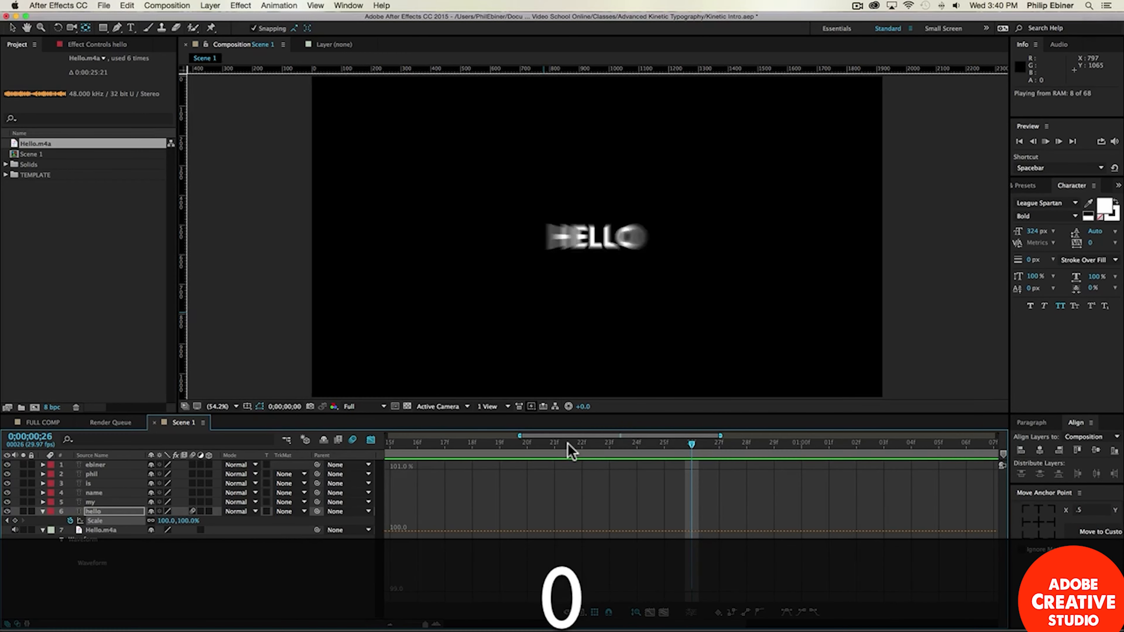
key("space")
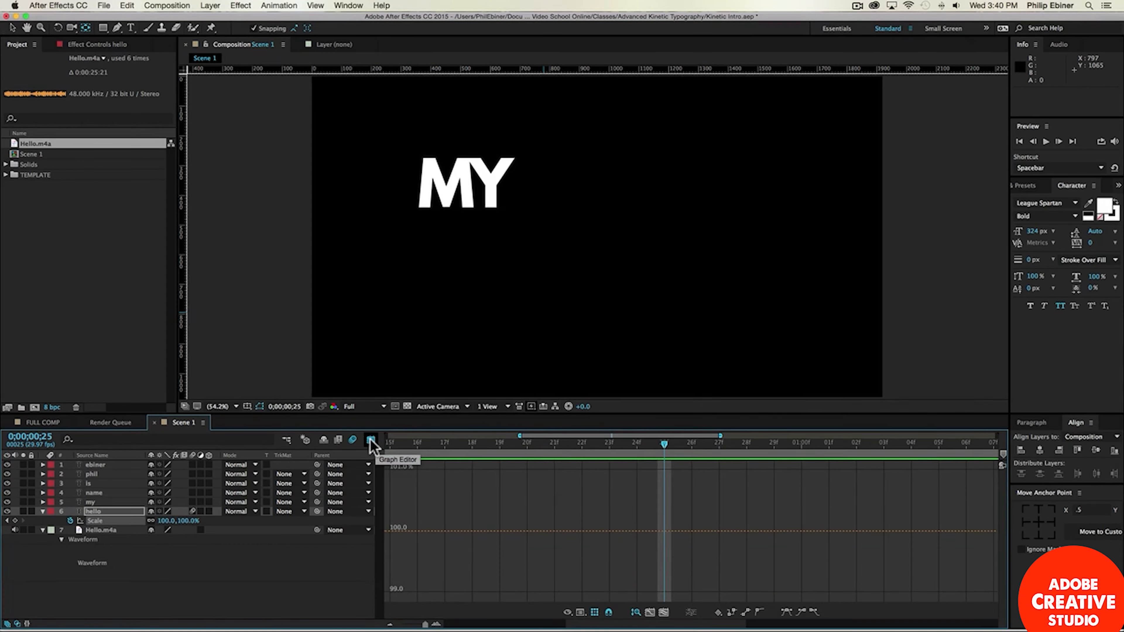
Step: Close the Graph Editor and play the whole scene across the full timeline range
left_click(370, 440)
left_click_drag(520, 436, 387, 436)
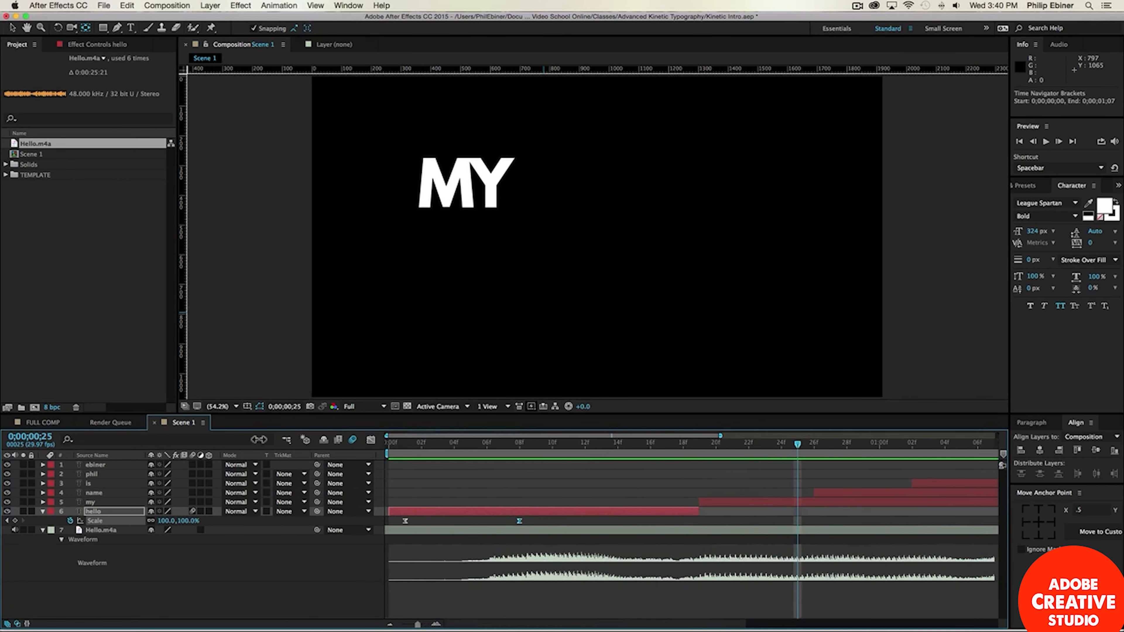
left_click_drag(721, 435, 1035, 437)
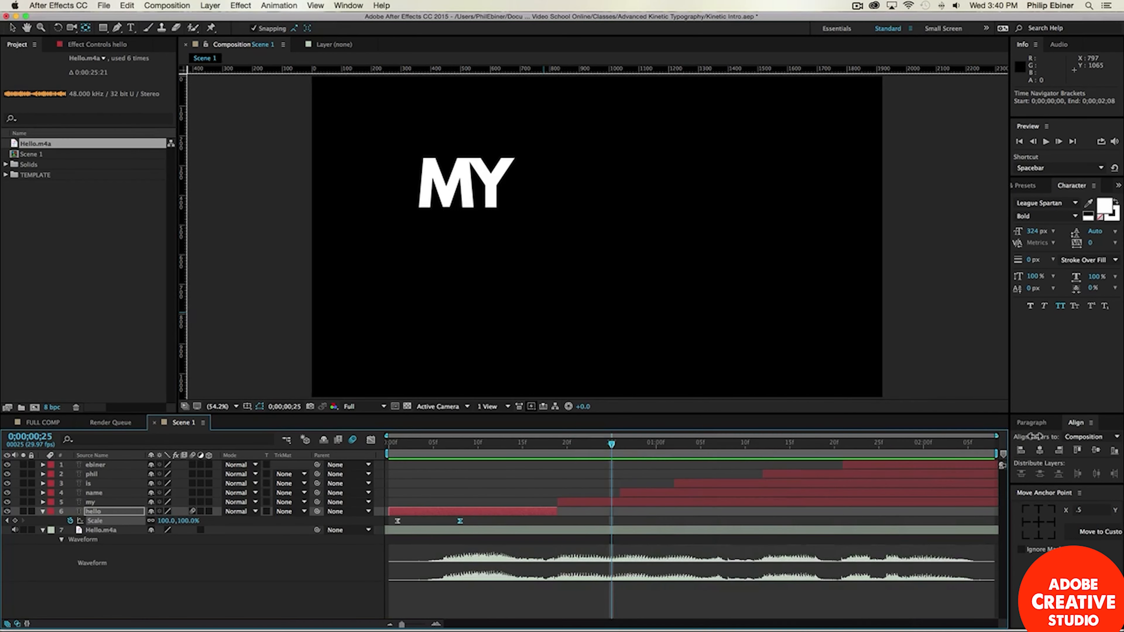
key("0")
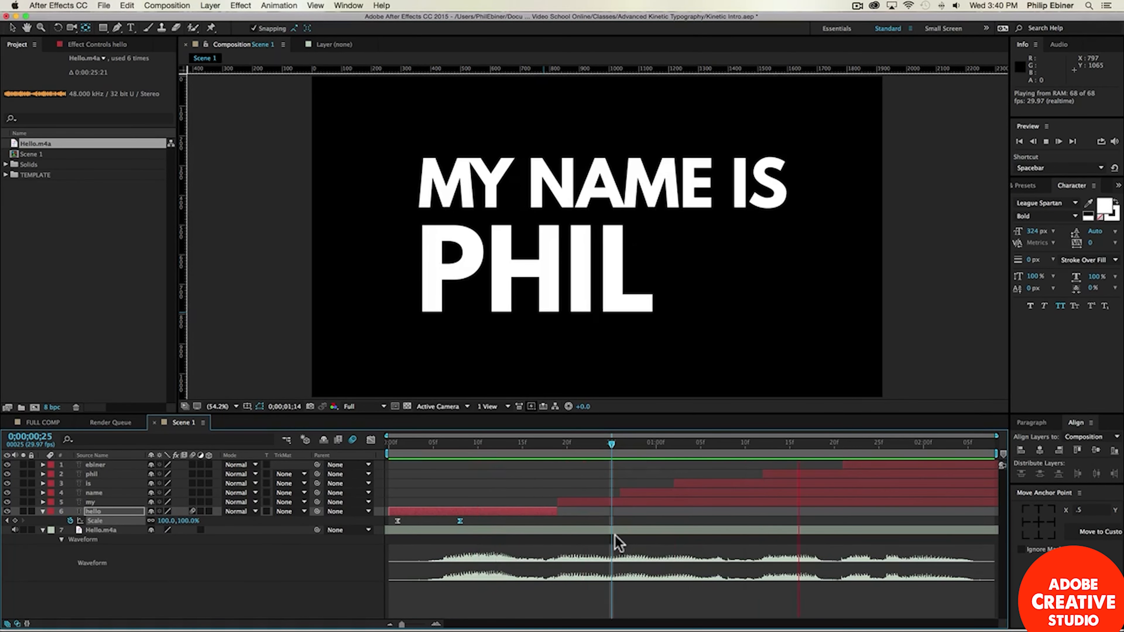
key("space")
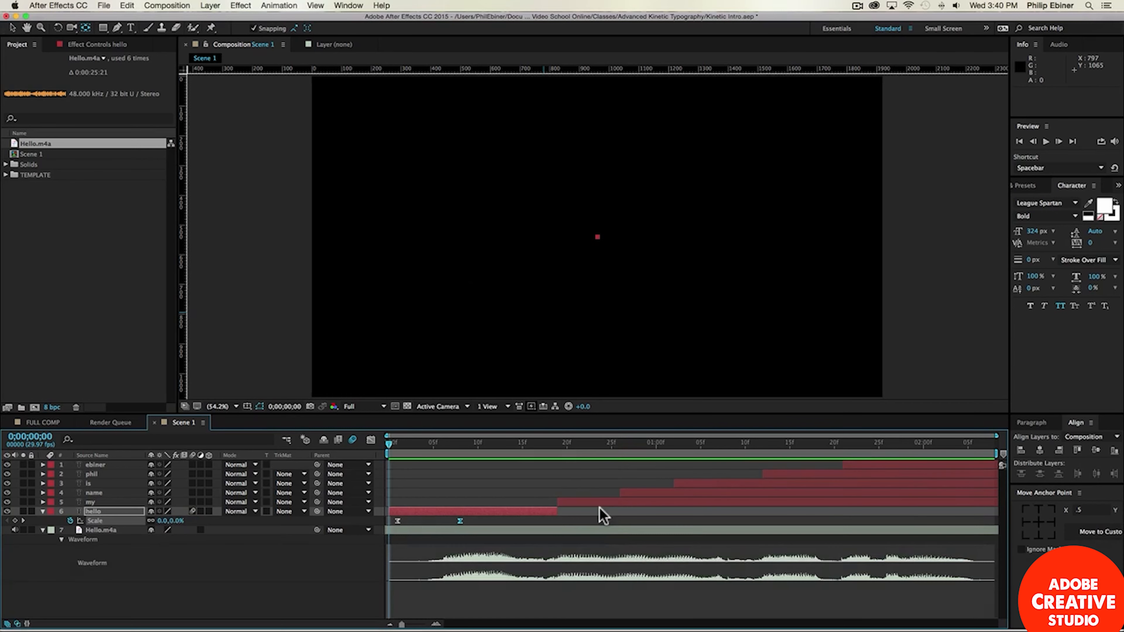
Step: Jump to 0;00;01;24 in Scene 1, and switch to the FULL COMP composition to scrub through it to 0;00;05;02
left_click(870, 443)
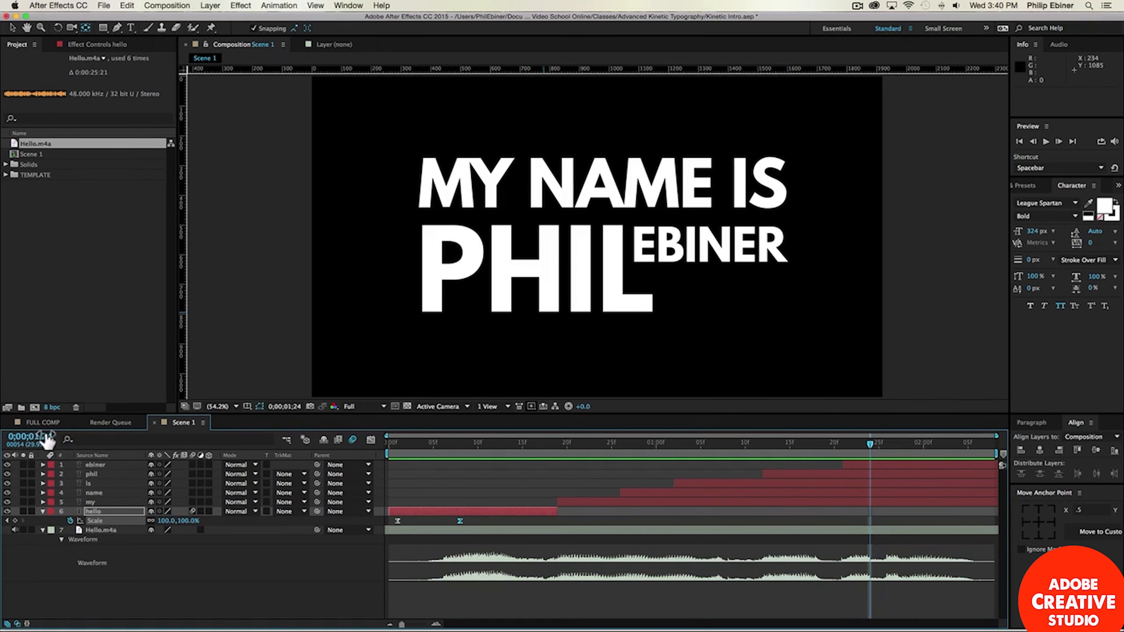
left_click(43, 423)
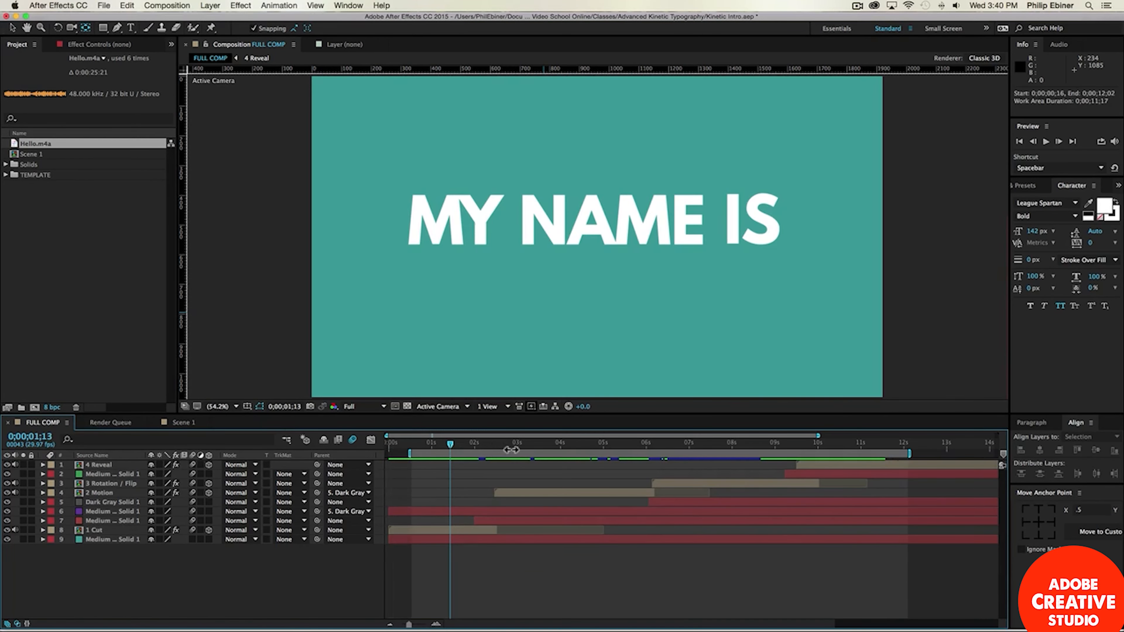
left_click_drag(485, 448, 606, 454)
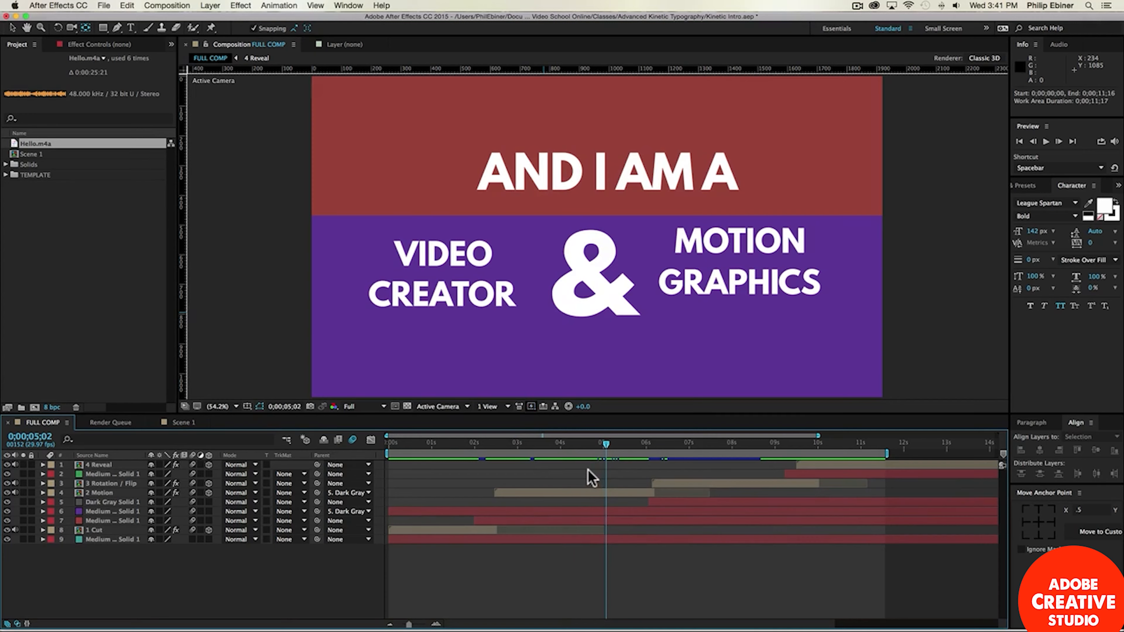